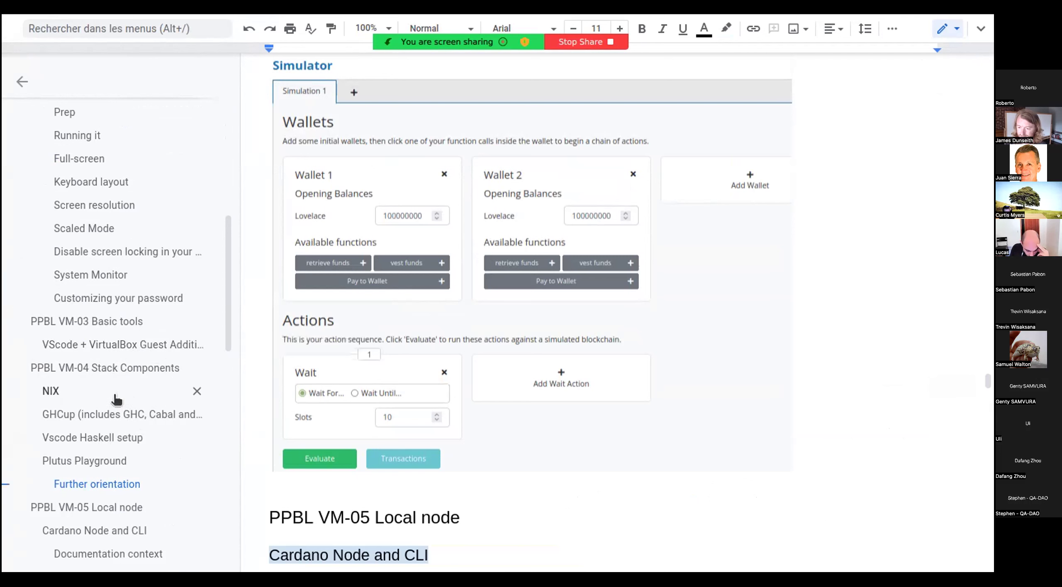
Step: Review the NIX section with its Plutus Community Docs link, and the GHCup section of the setup document
click(79, 395)
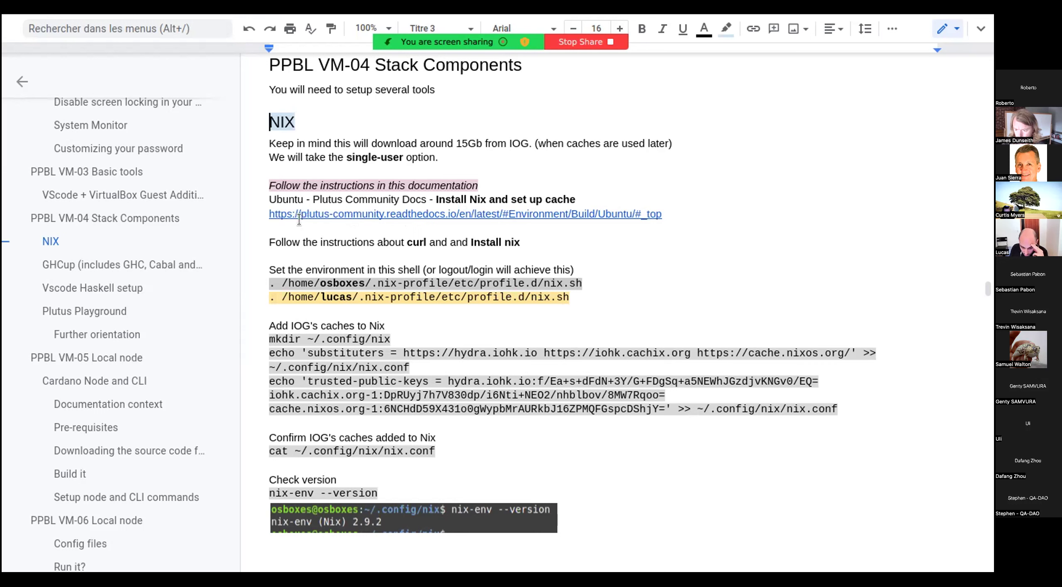
click(493, 214)
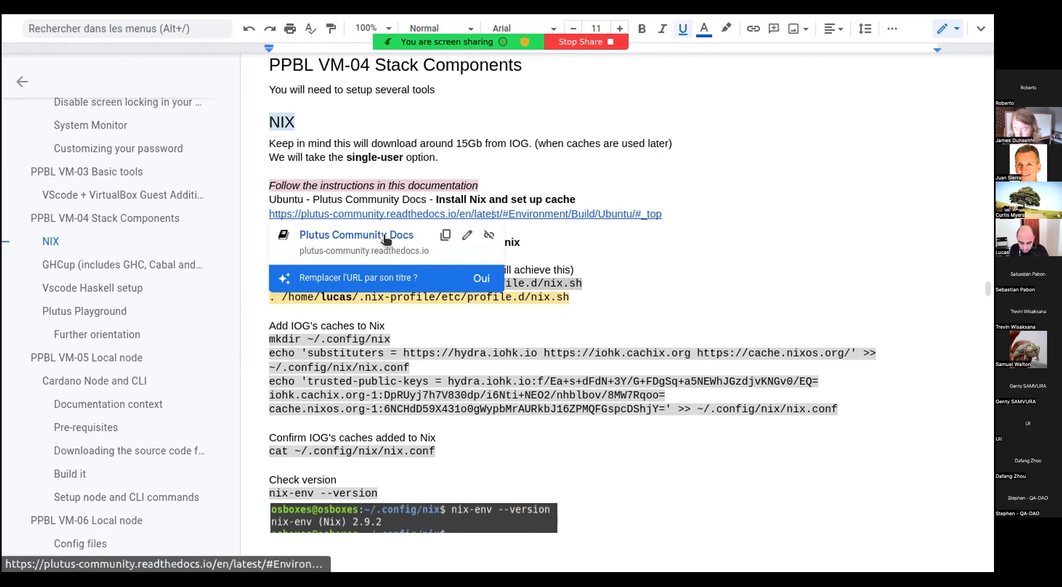
click(646, 248)
key(Left)
key(Left)
key(Left)
key(Left)
key(Left)
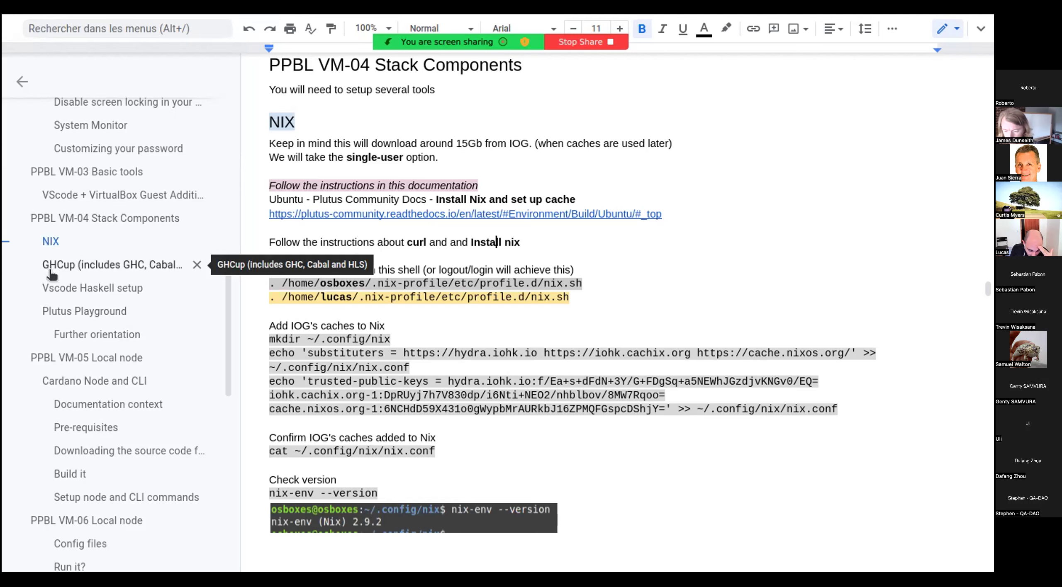
click(169, 266)
scroll(288, 143, down, 12)
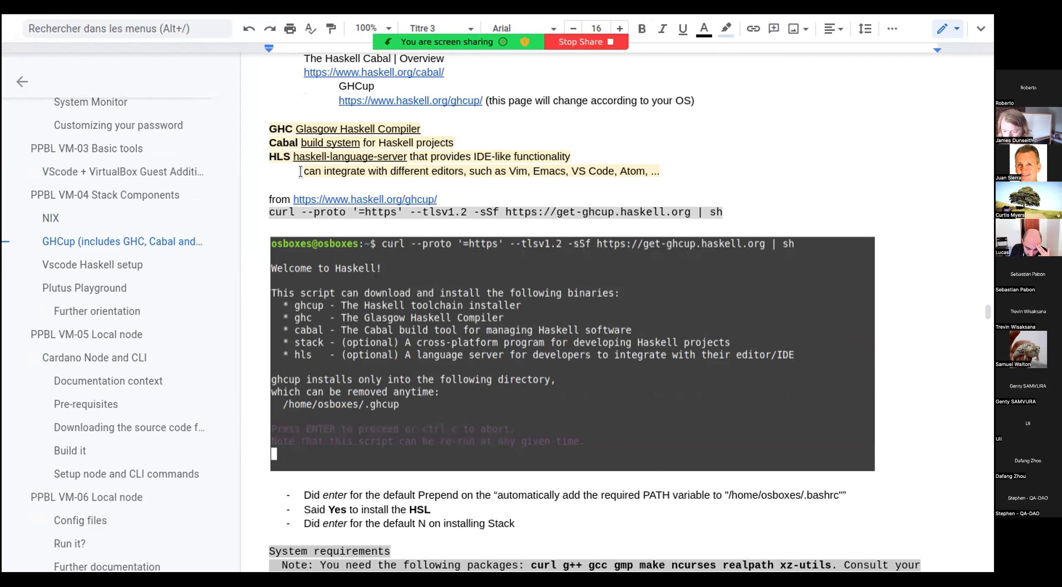
Step: Open the cardano-node install.md link for installing the node from source on Linux, found under PPBL VM-05 Local node
click(100, 336)
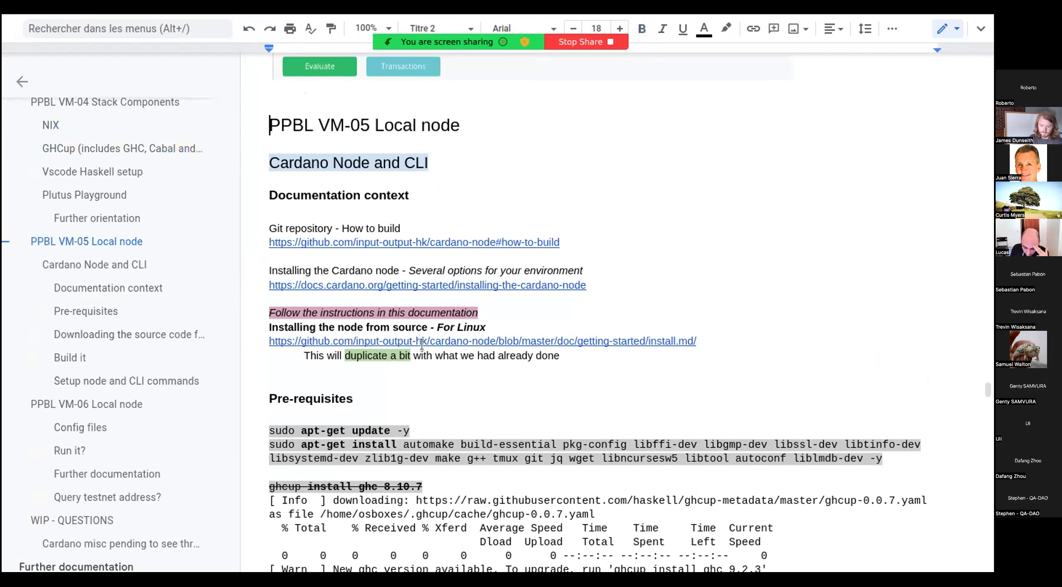
click(302, 343)
drag(284, 337, 606, 341)
click(596, 359)
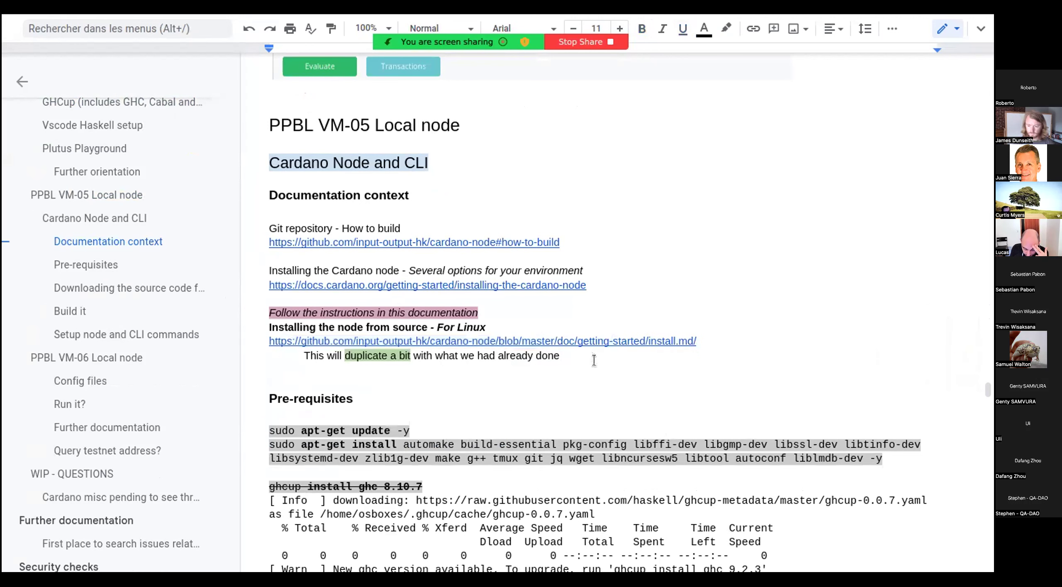
click(434, 341)
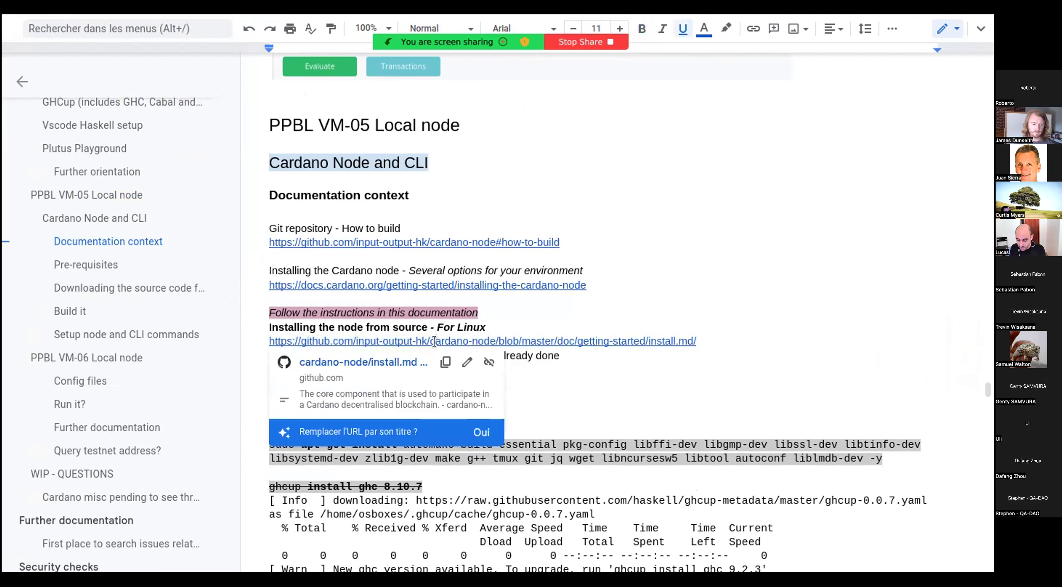
key(F11)
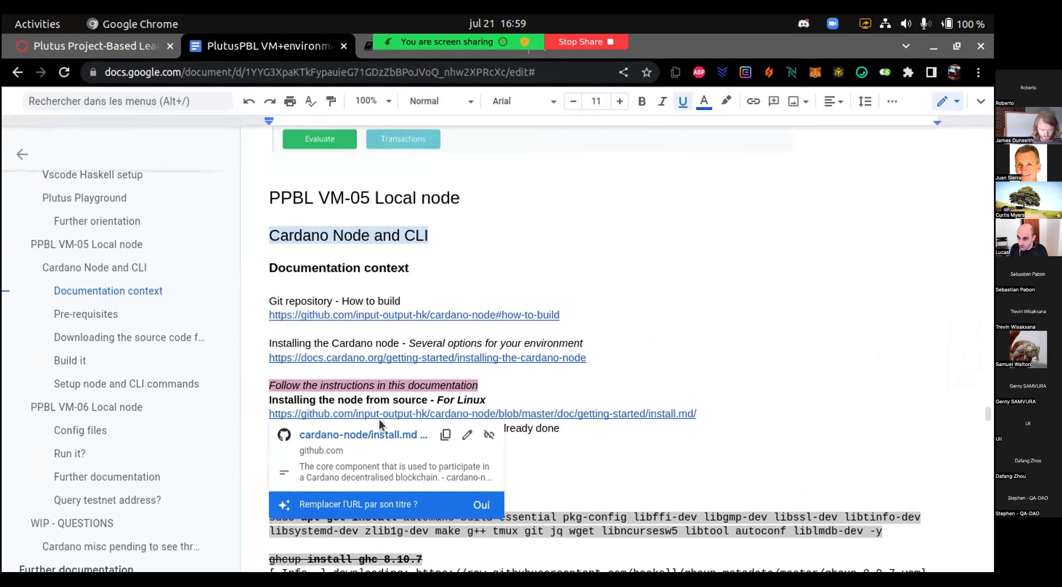
click(360, 436)
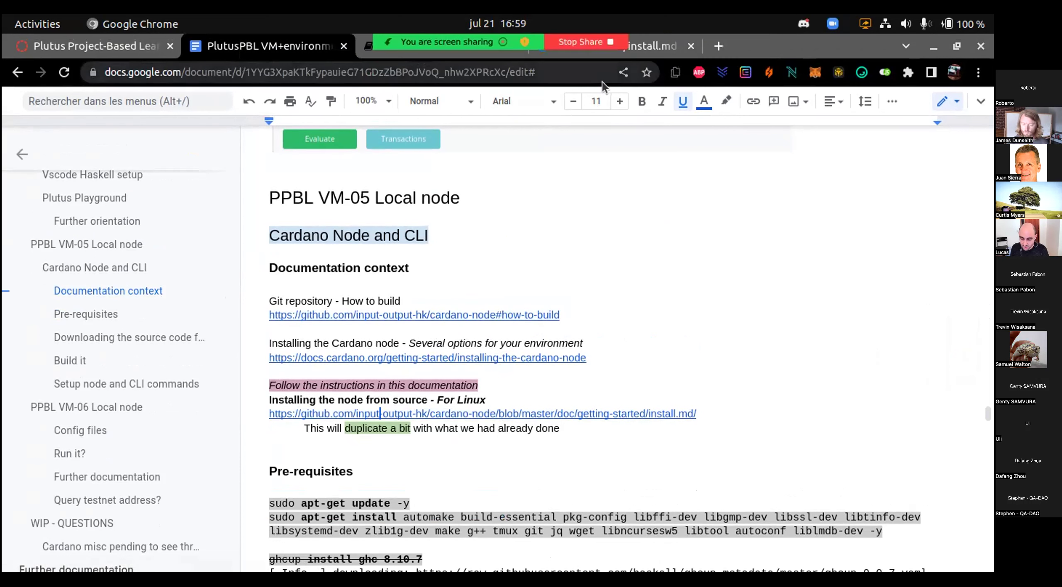
click(650, 52)
Step: Skim the install.md guide's prerequisites, installation dependencies, Haskell environment and Libsodium sections
scroll(514, 431, down, 3)
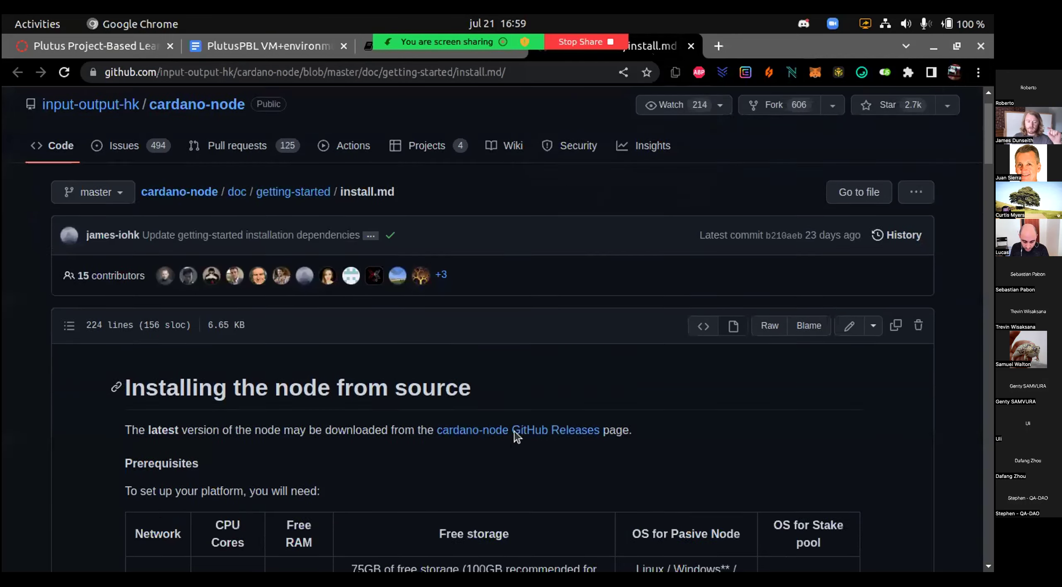
scroll(514, 432, down, 10)
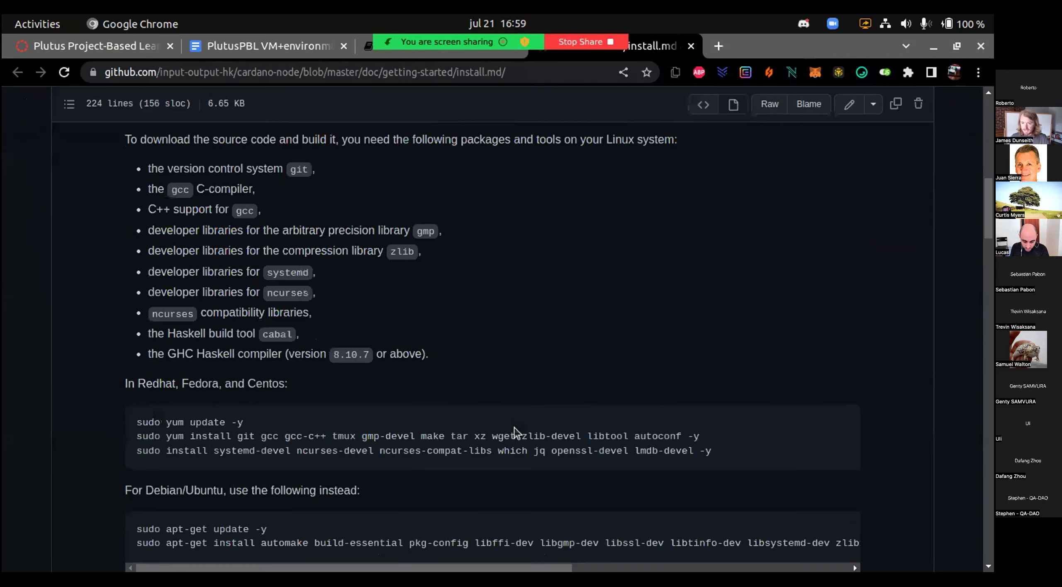
scroll(514, 429, down, 8)
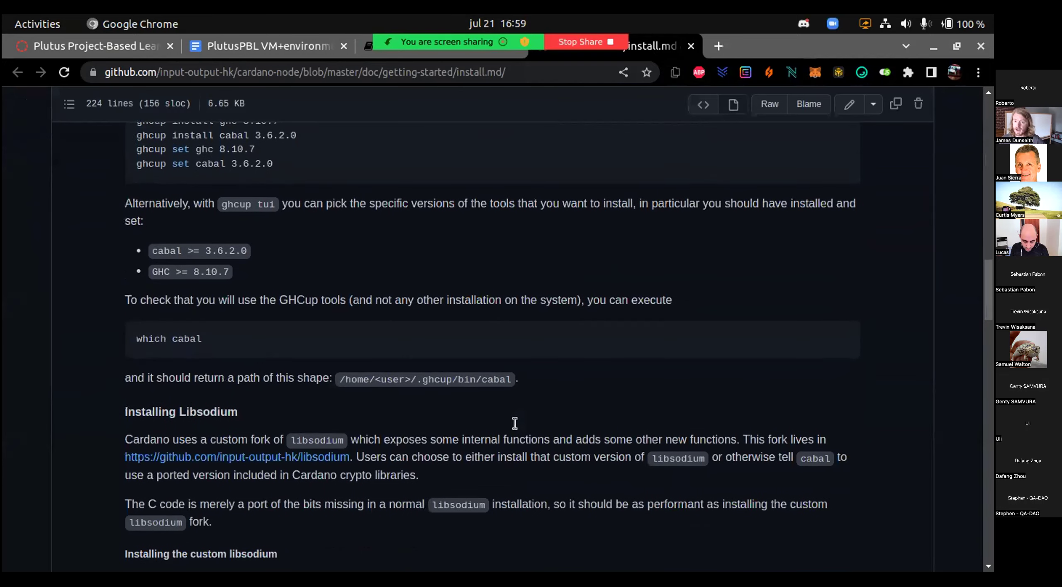
scroll(255, 314, up, 4)
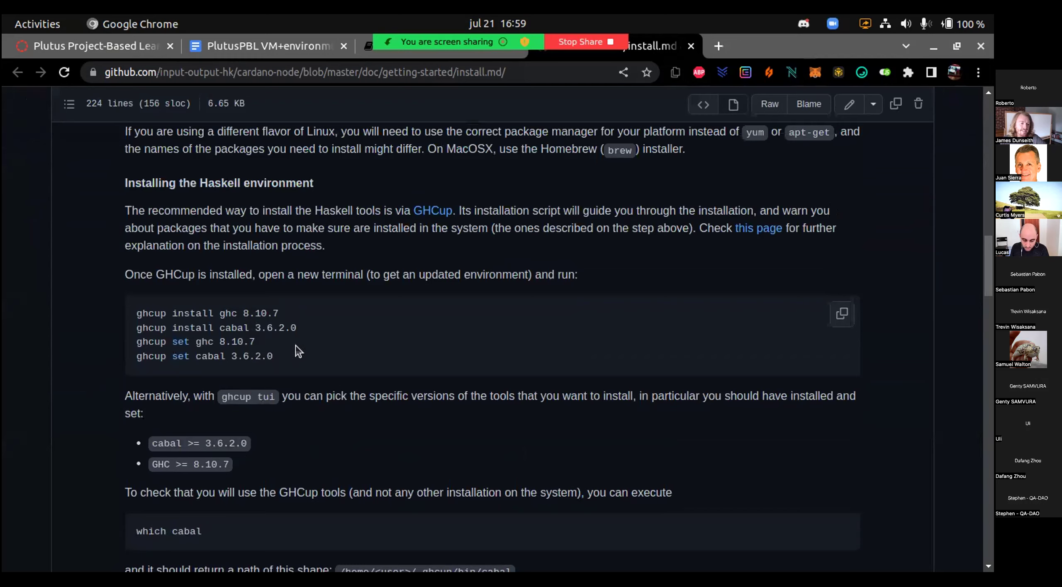
scroll(289, 348, up, 12)
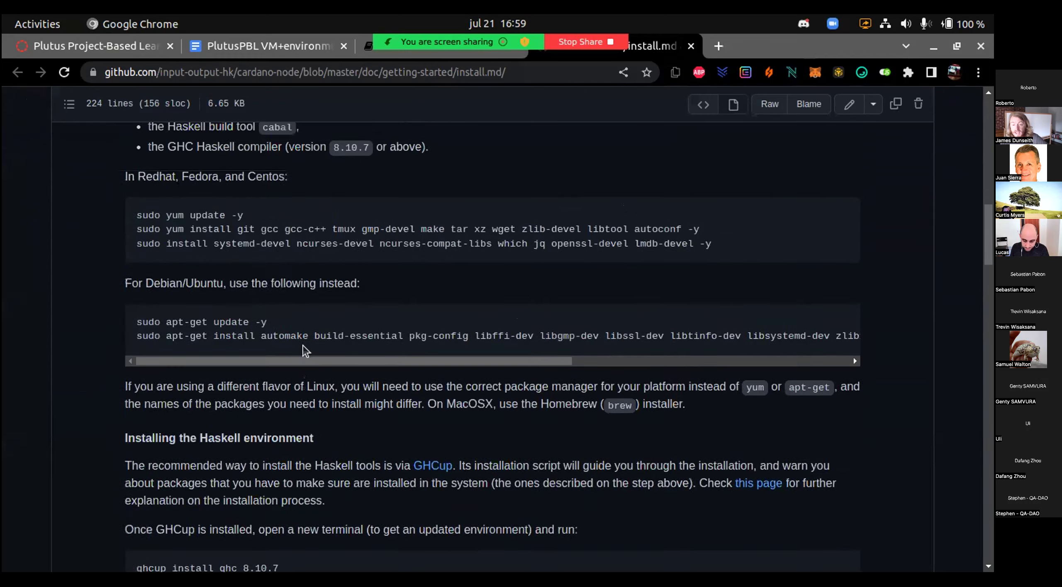
scroll(303, 348, up, 7)
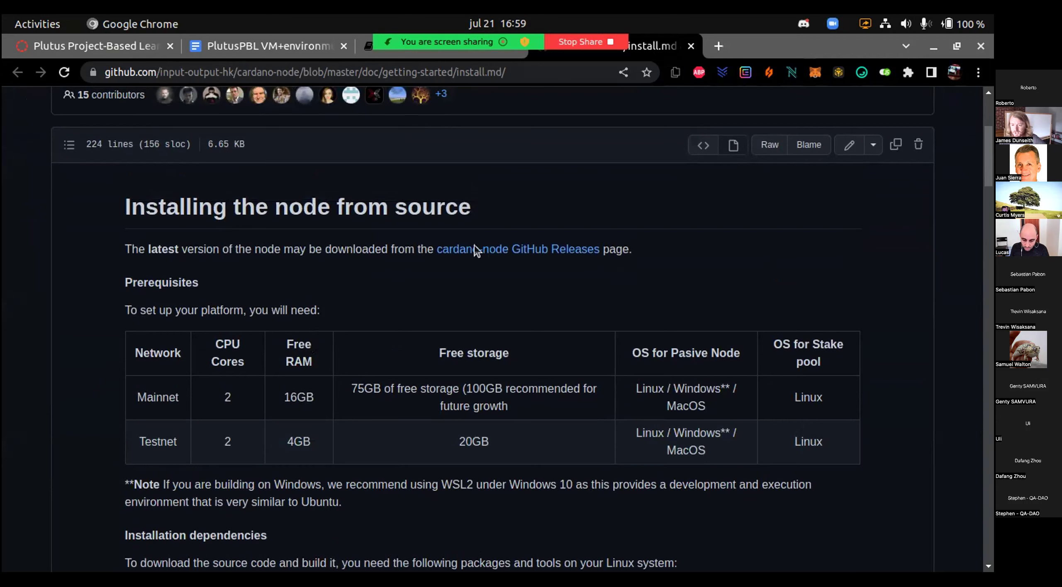
Step: Move the screen-sharing bar aside so that it no longer covers the document, Plutus Community Docs and install.md tabs
mouse_move(510, 45)
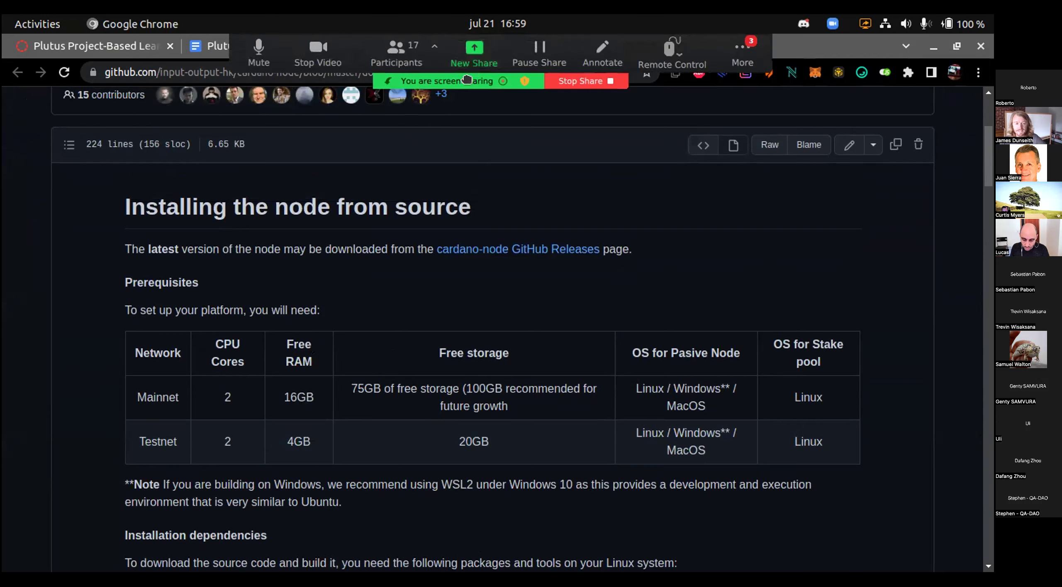
drag(465, 83, 399, 83)
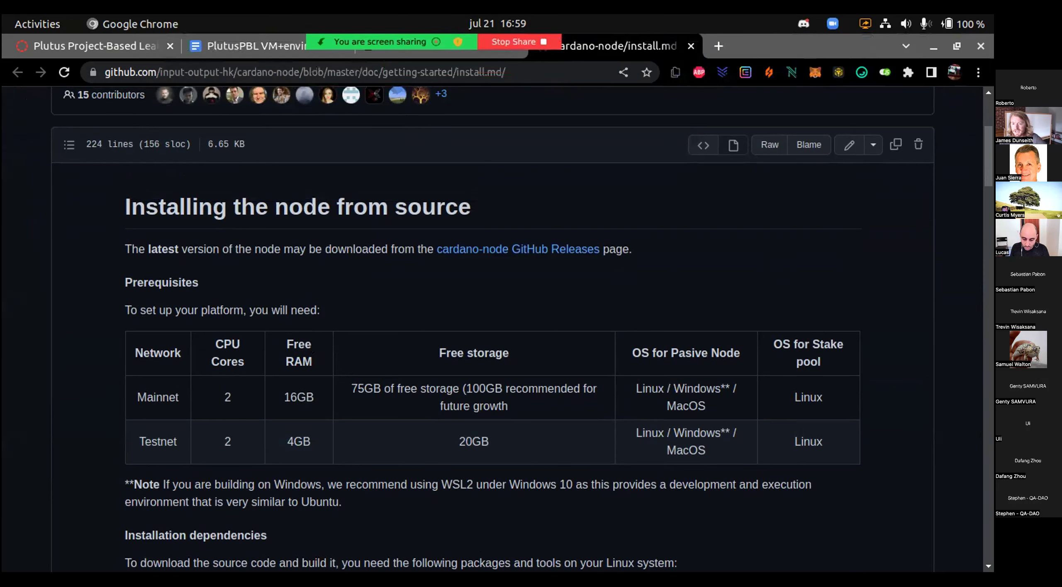
mouse_move(389, 79)
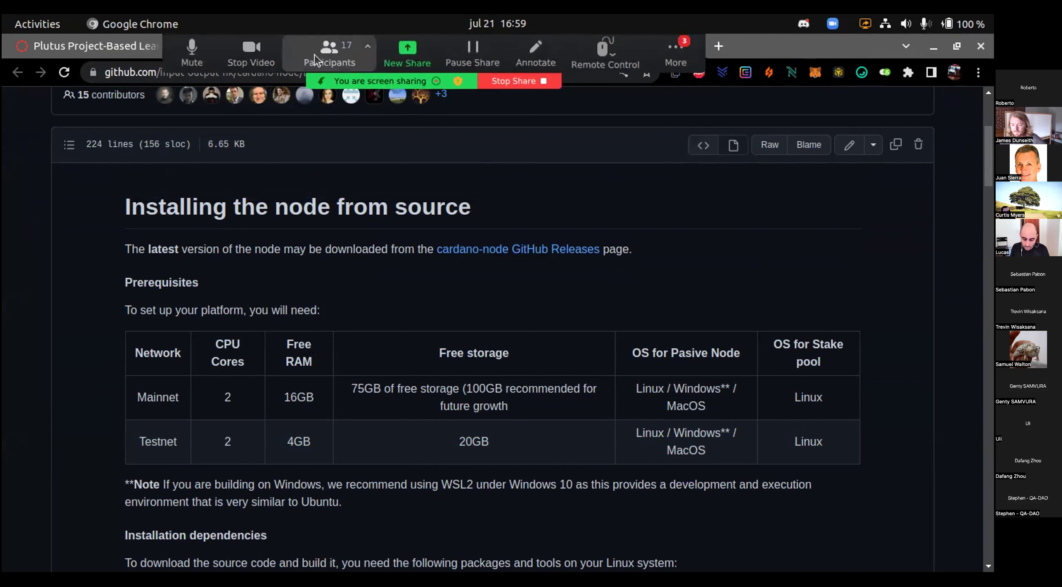
drag(389, 80, 121, 81)
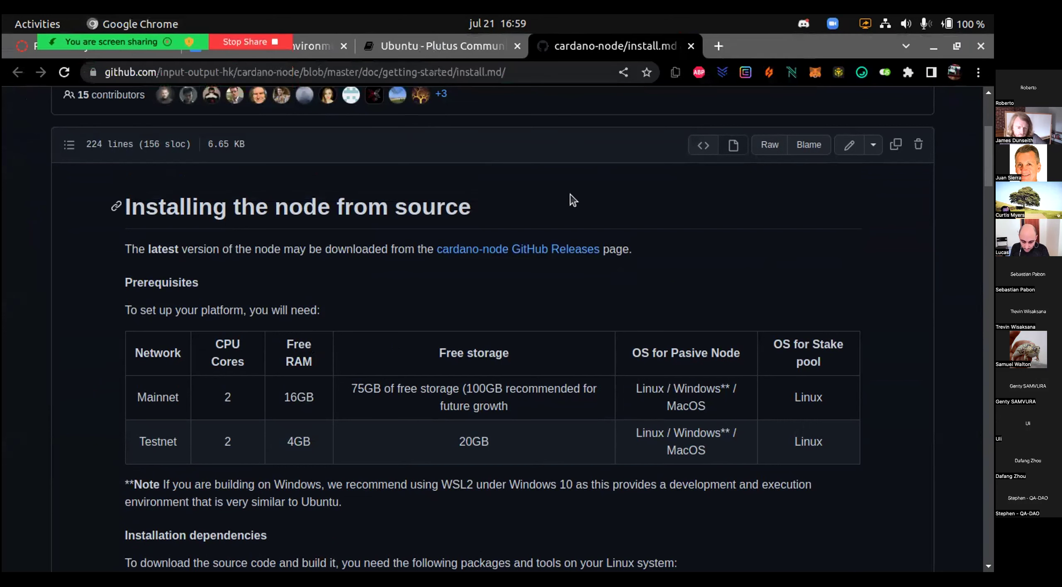
Step: In the setup document, make "cardano-node" bold in the Git repository how-to-build link
click(311, 49)
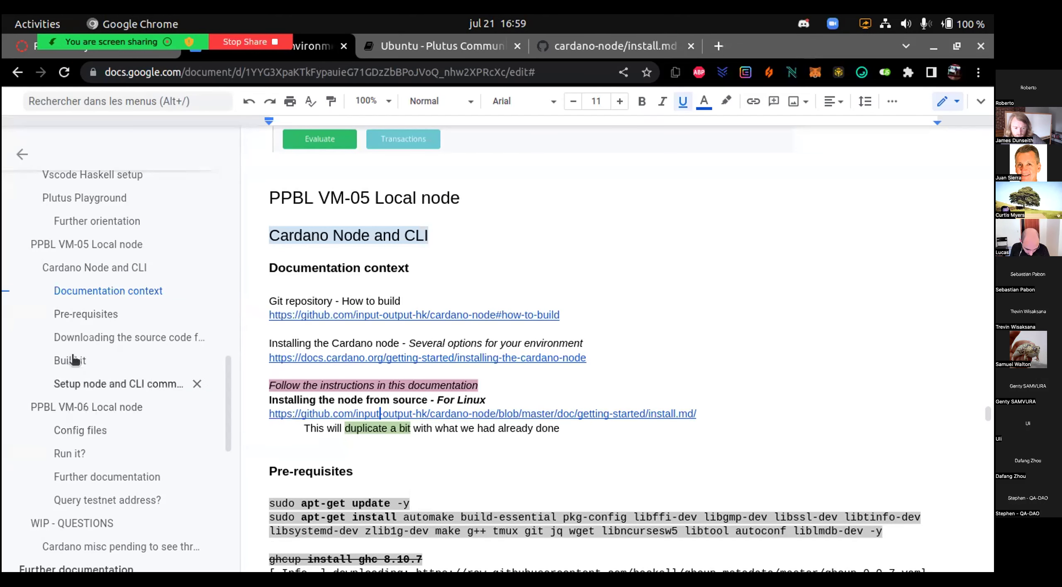
scroll(120, 287, up, 3)
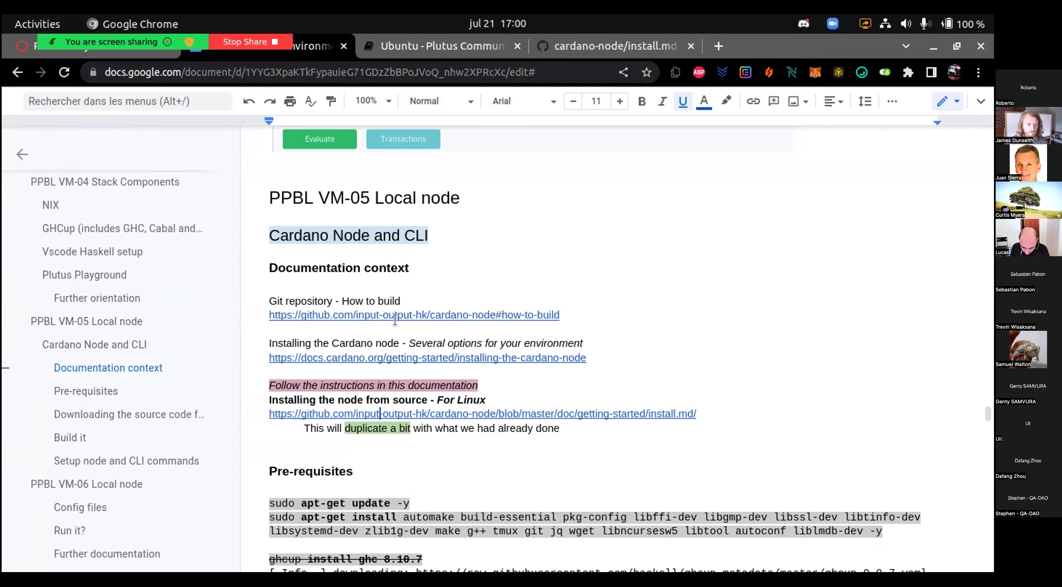
double_click(442, 314)
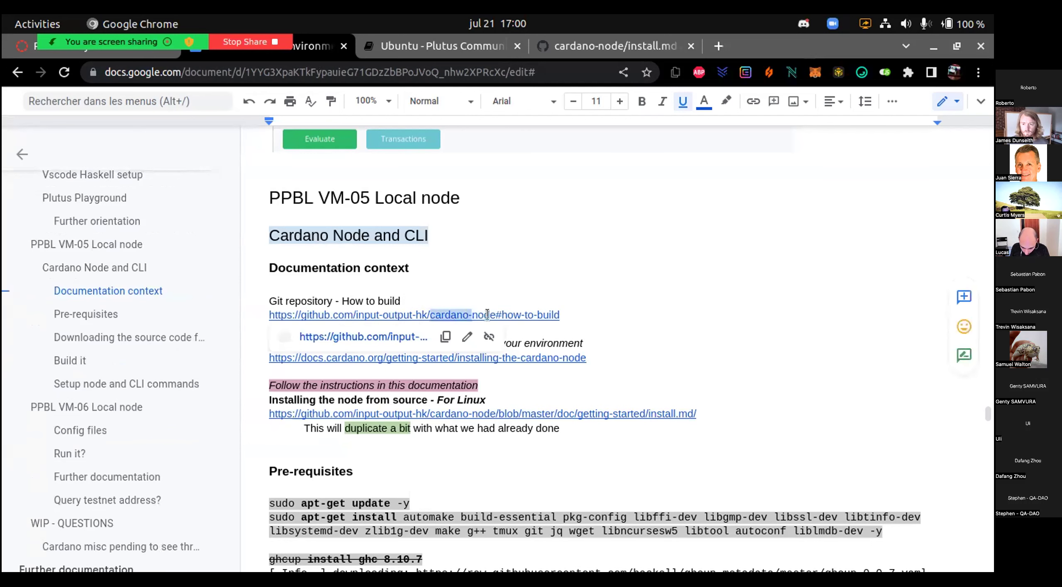
key(ctrl+b)
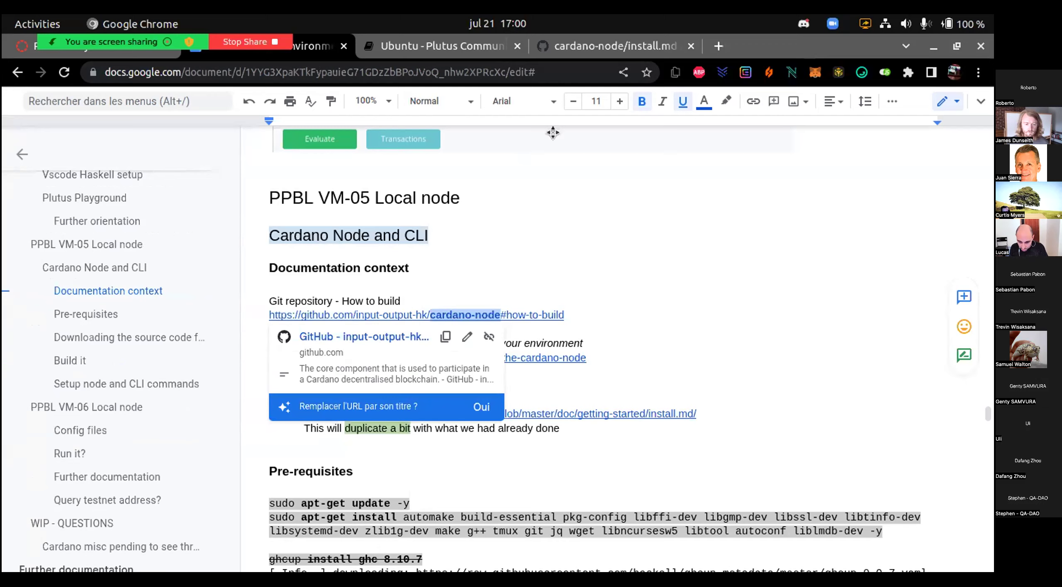
Step: Examine the installation dependencies and the Debian/Ubuntu package commands in the install.md guide
click(580, 50)
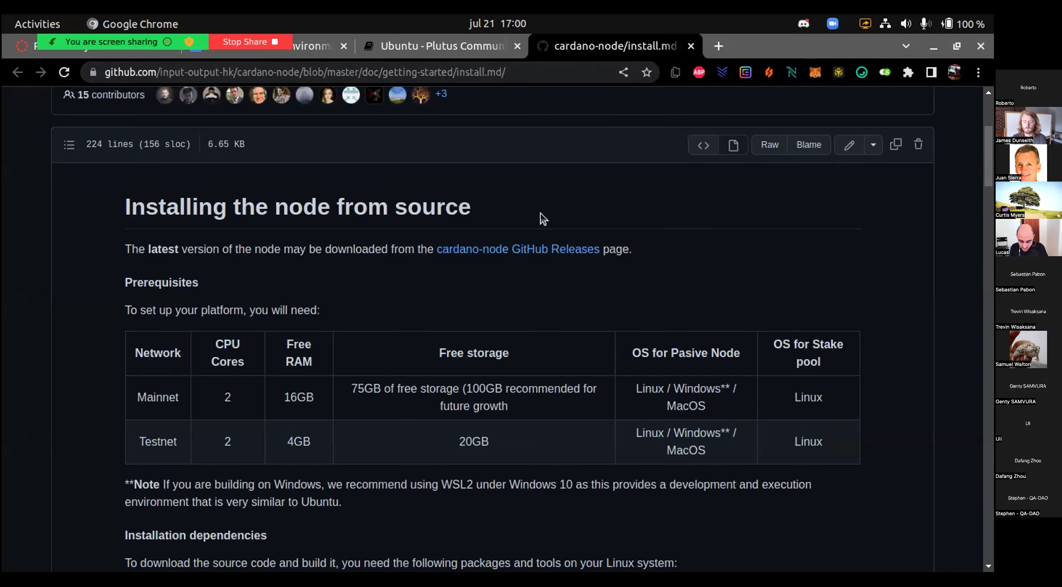
scroll(475, 456, down, 10)
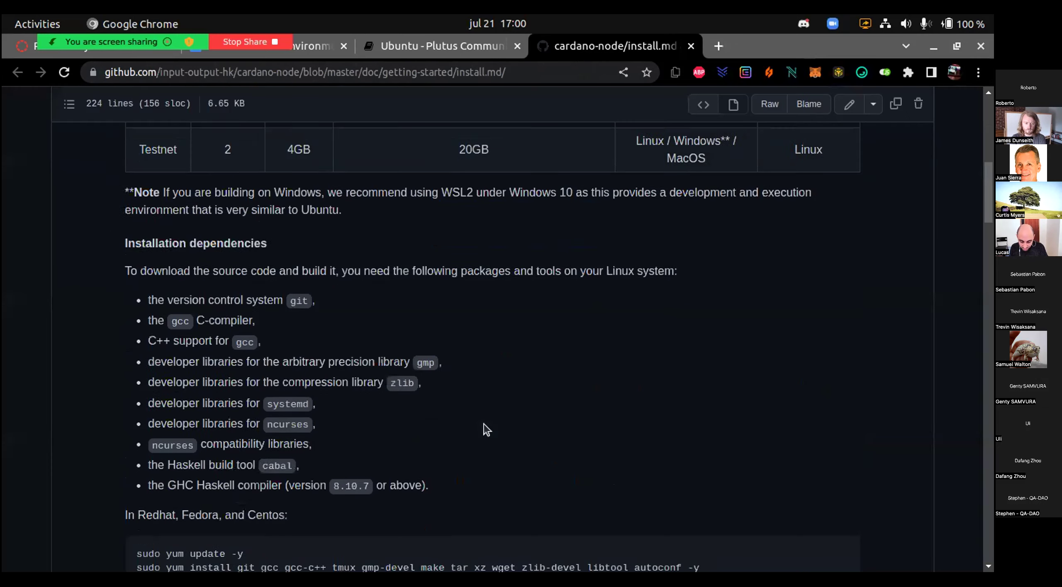
scroll(420, 338, down, 5)
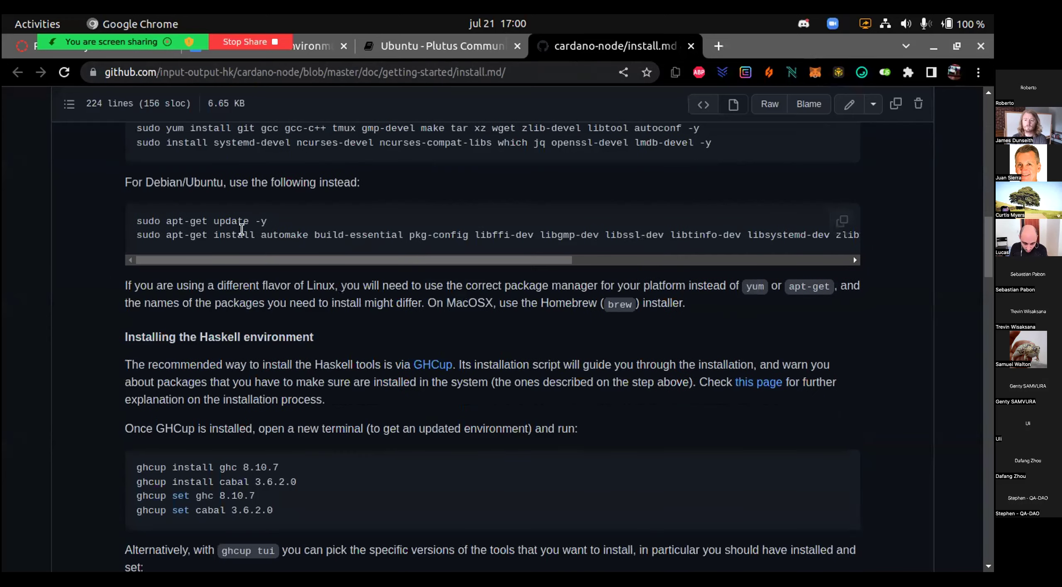
scroll(333, 302, up, 4)
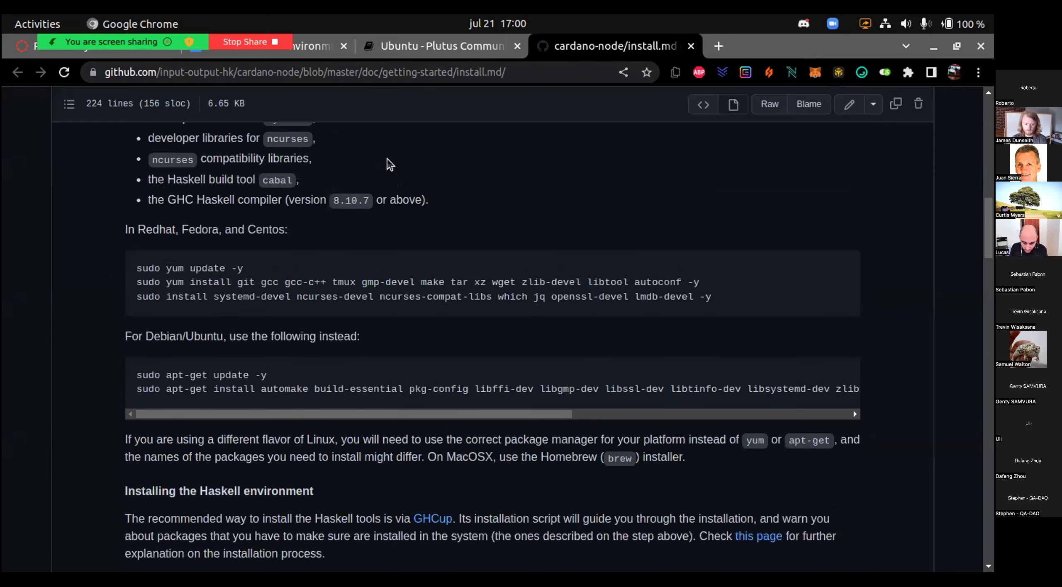
Step: Review the Pre-requisites section of the setup document and select the word "Secp256k1" in its installing instruction
click(312, 54)
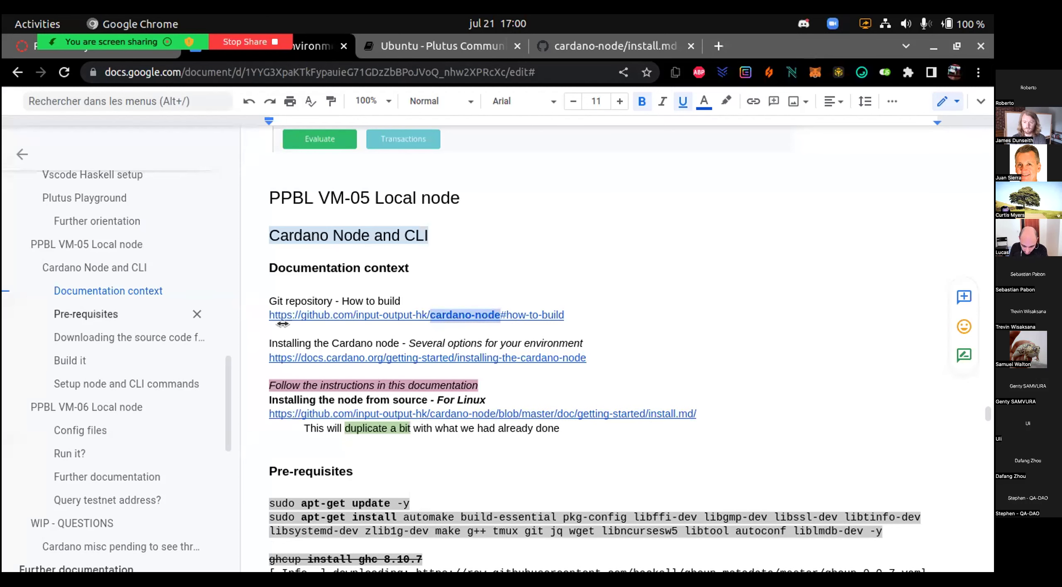
scroll(447, 337, down, 4)
scroll(446, 337, down, 6)
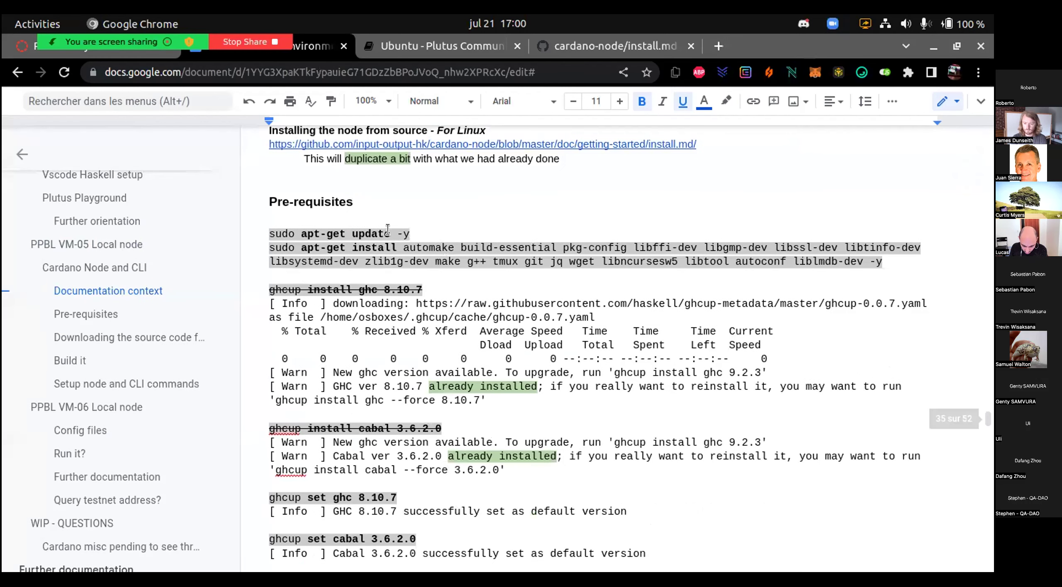
scroll(408, 314, down, 6)
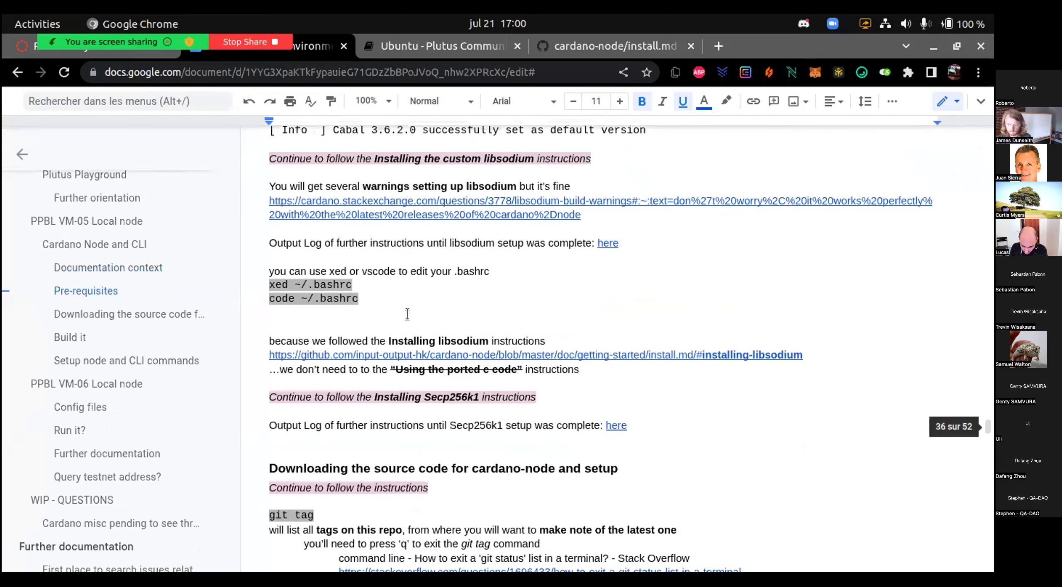
double_click(447, 395)
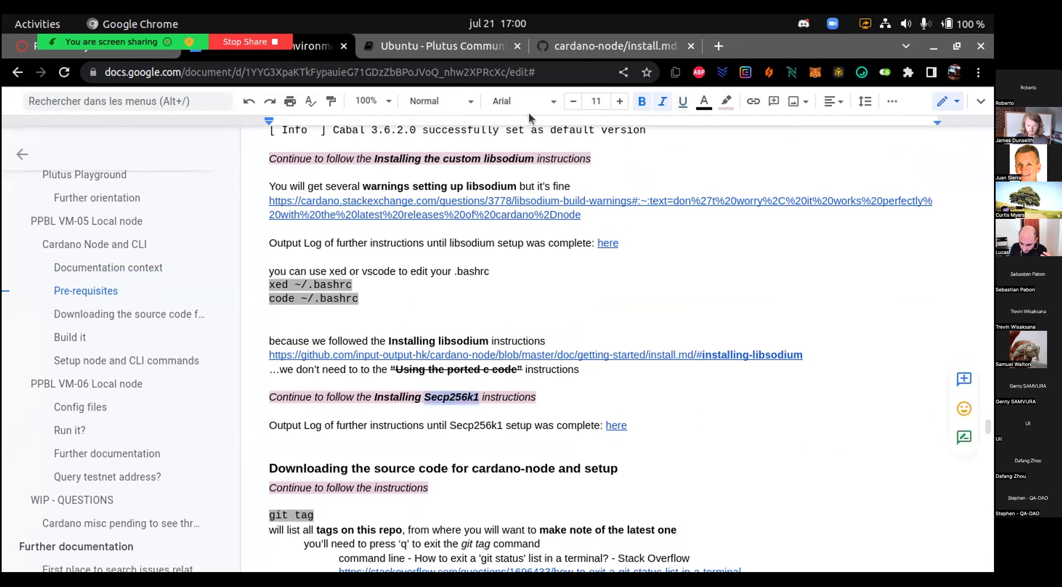
Step: Find the Installing Secp256k1 section in the install.md guide, going through the custom libsodium instructions
click(583, 49)
scroll(359, 225, down, 9)
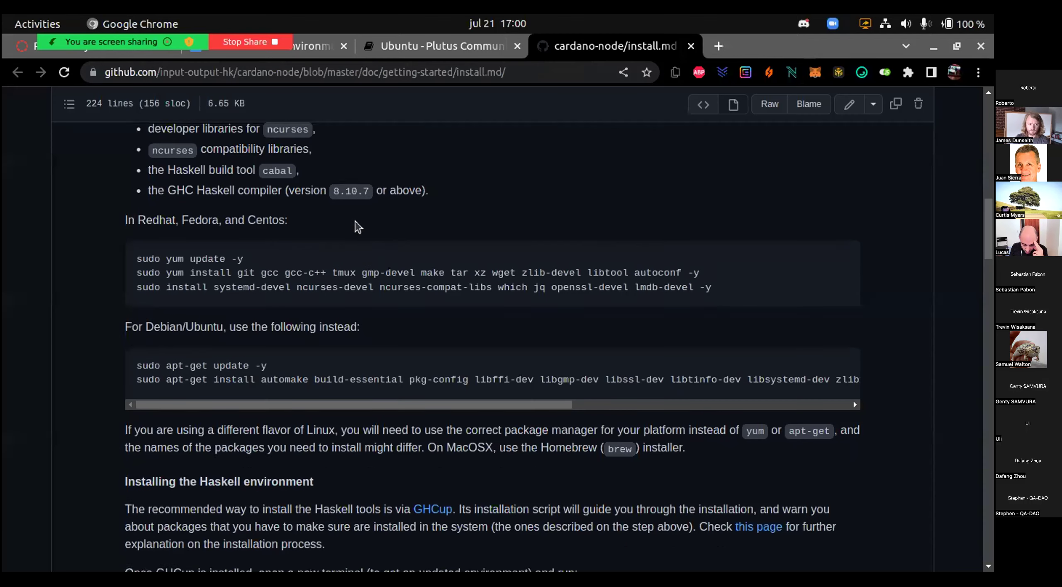
scroll(355, 227, down, 8)
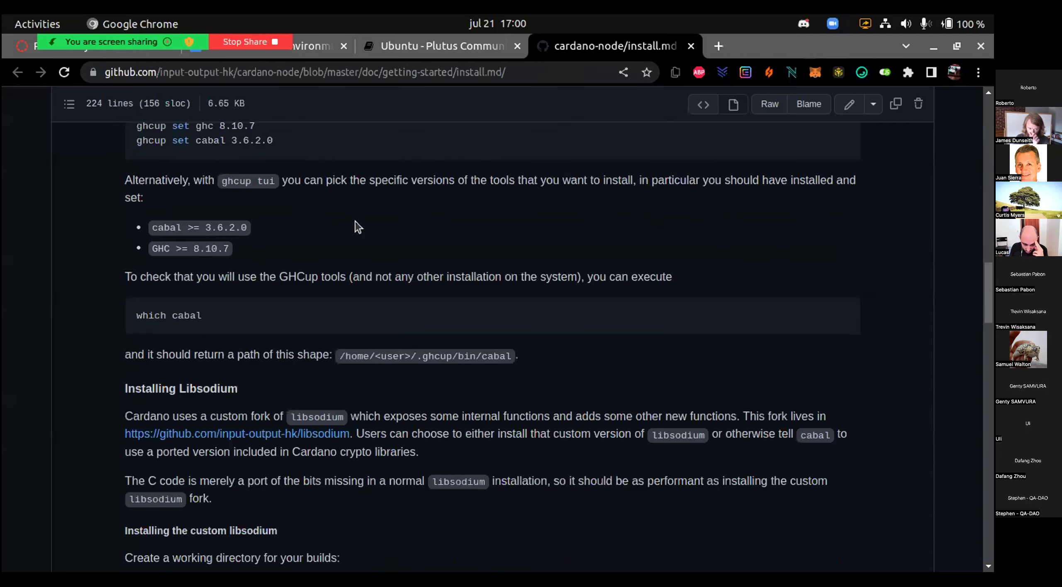
scroll(355, 221, down, 10)
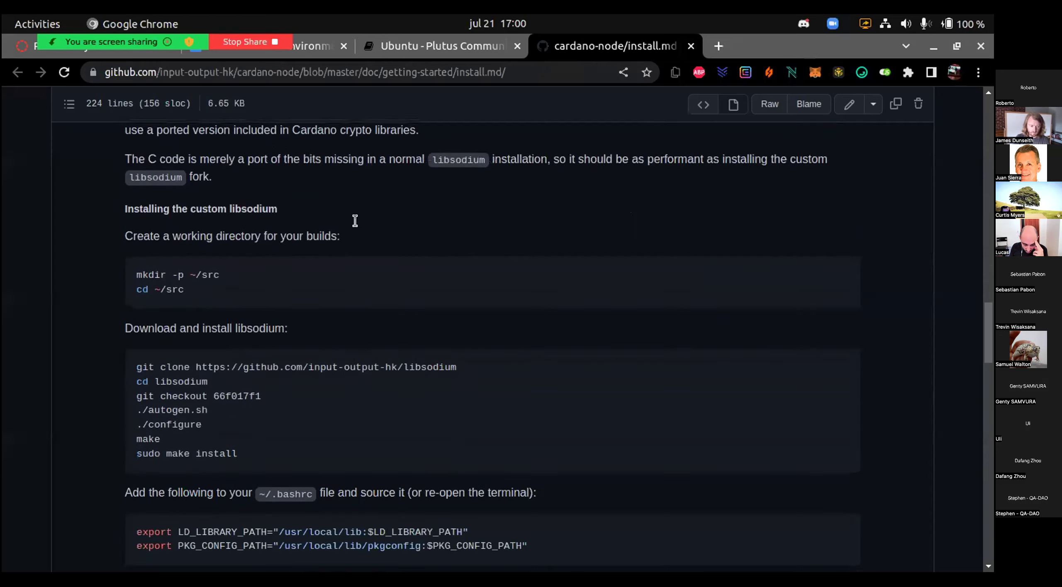
scroll(355, 221, down, 7)
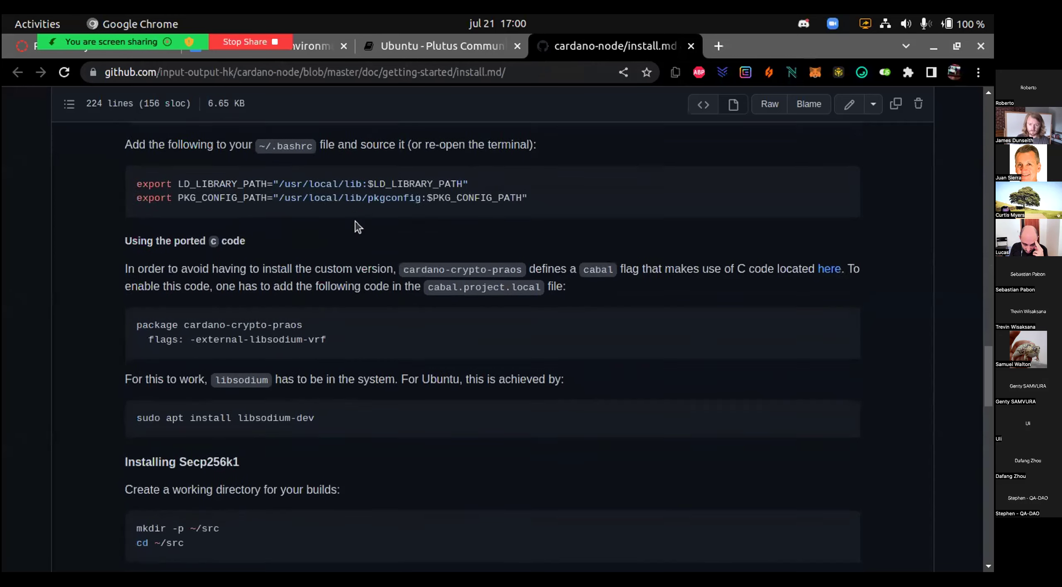
Step: Compare the Secp256k1 and source download instructions in install.md with the setup document's sections from Pre-requisites through Setup node and CLI commands
scroll(321, 302, down, 5)
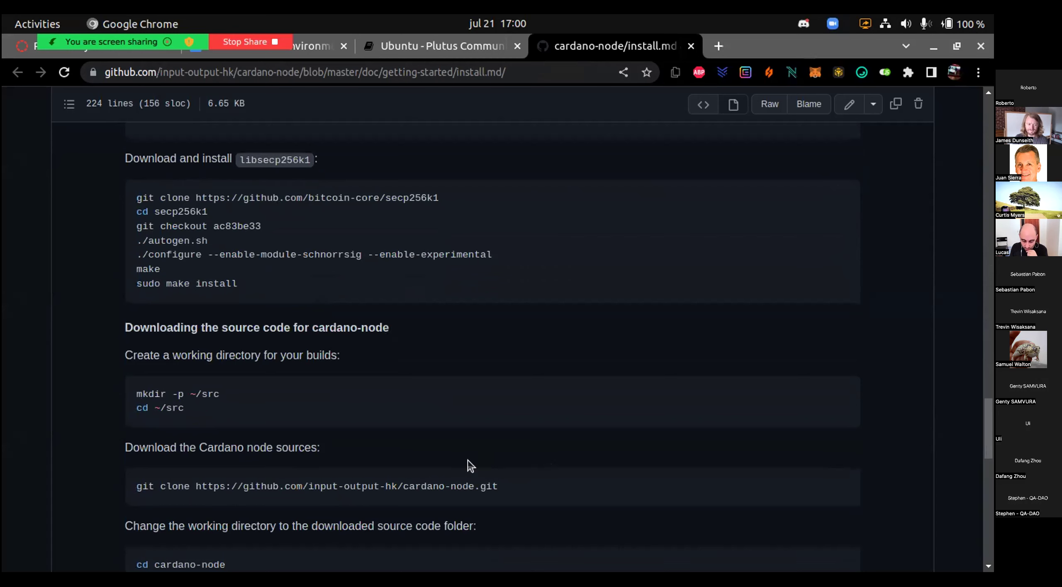
scroll(466, 460, down, 5)
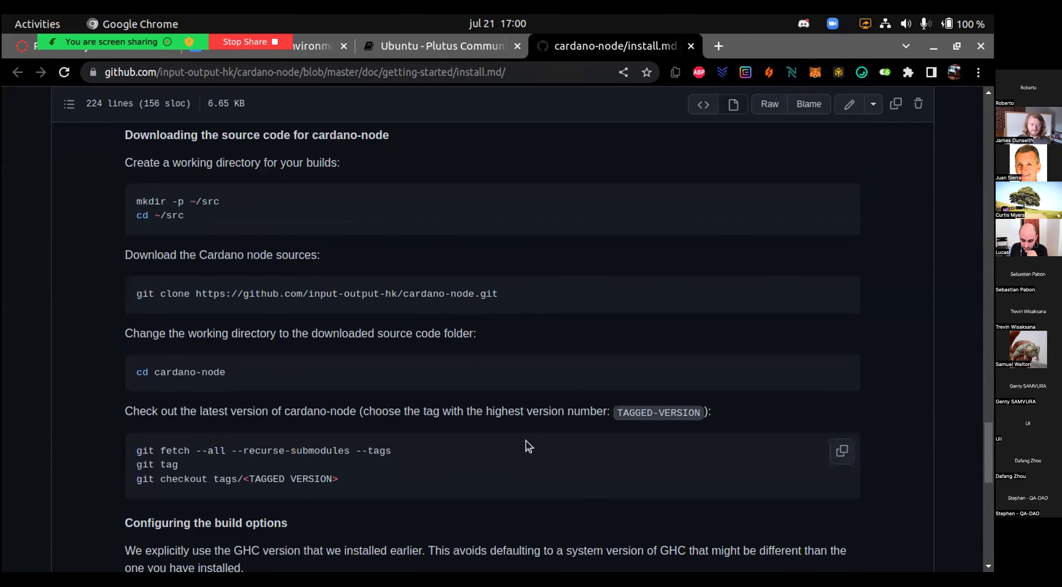
click(327, 53)
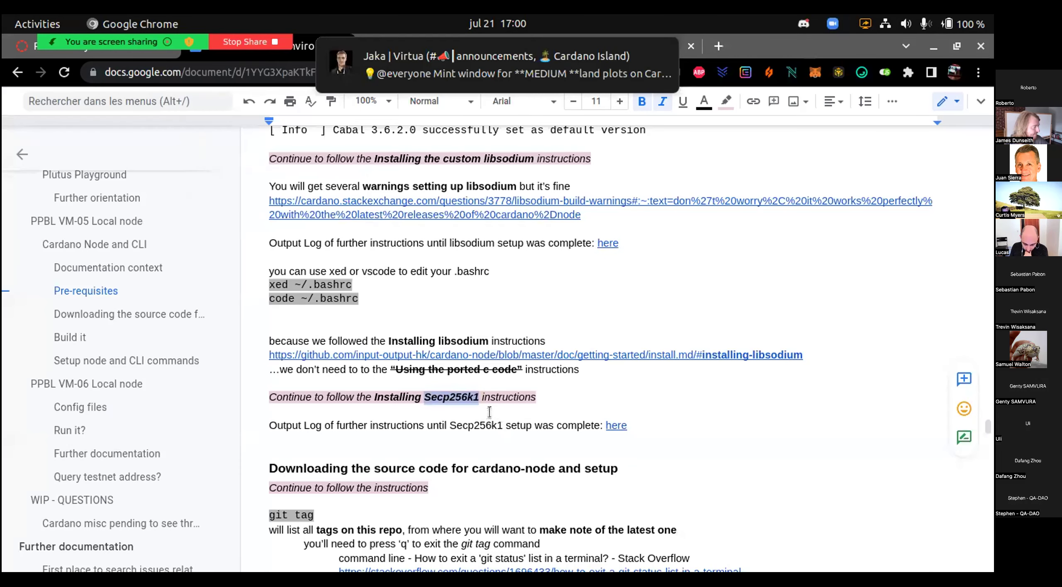
scroll(490, 412, down, 3)
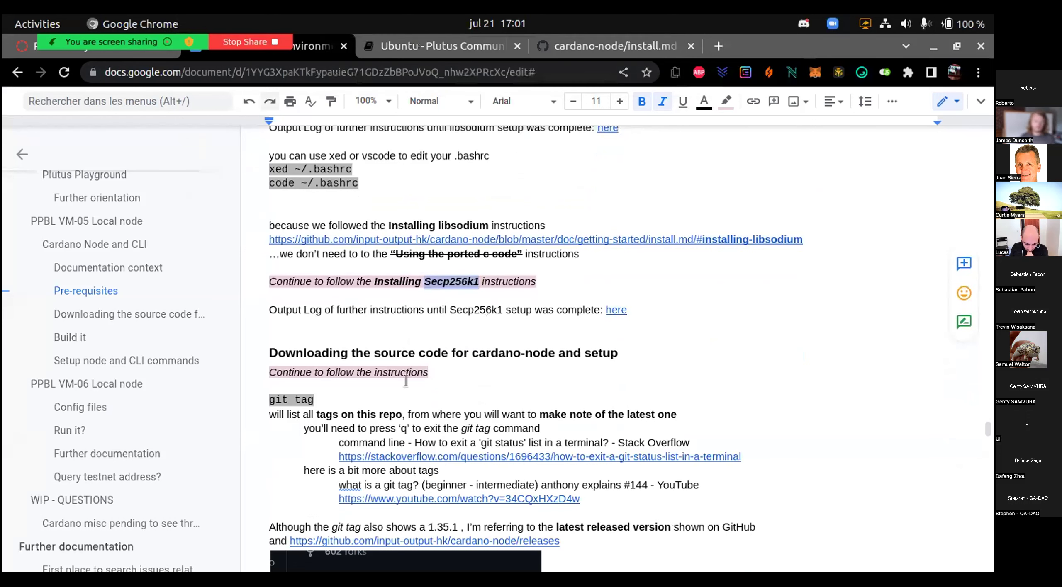
scroll(403, 386, down, 12)
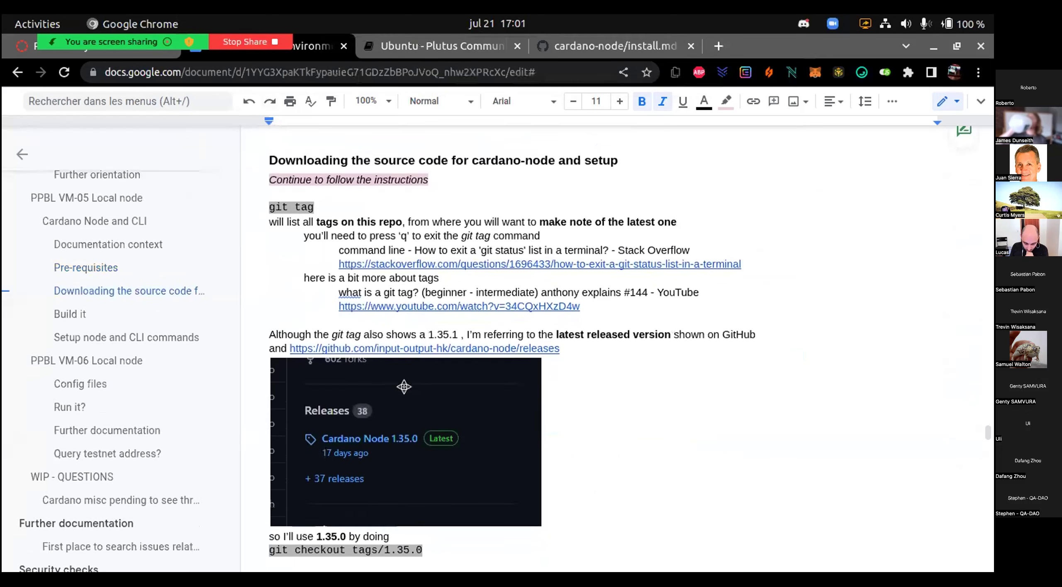
scroll(403, 386, down, 4)
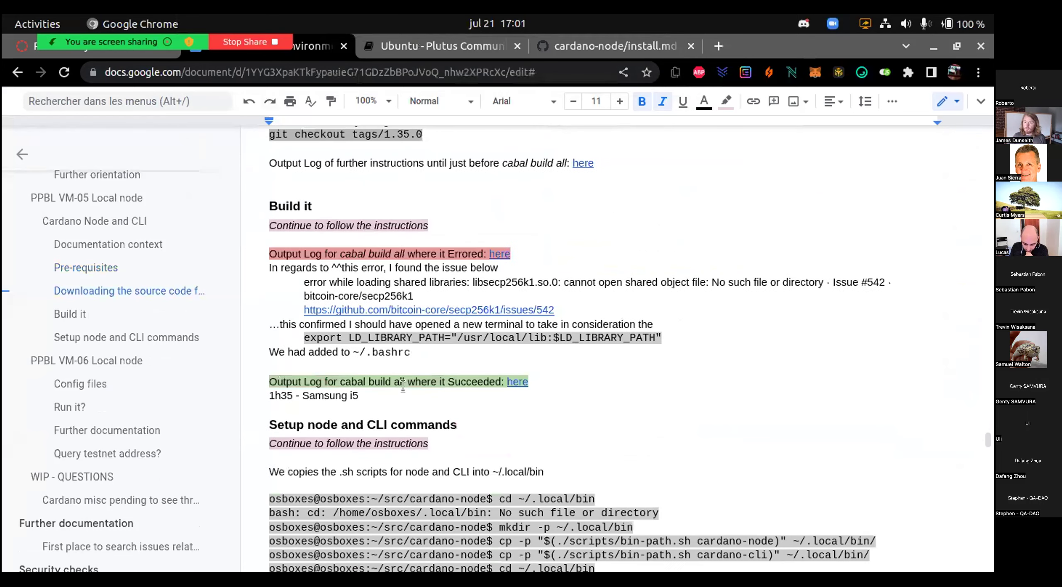
scroll(402, 386, down, 5)
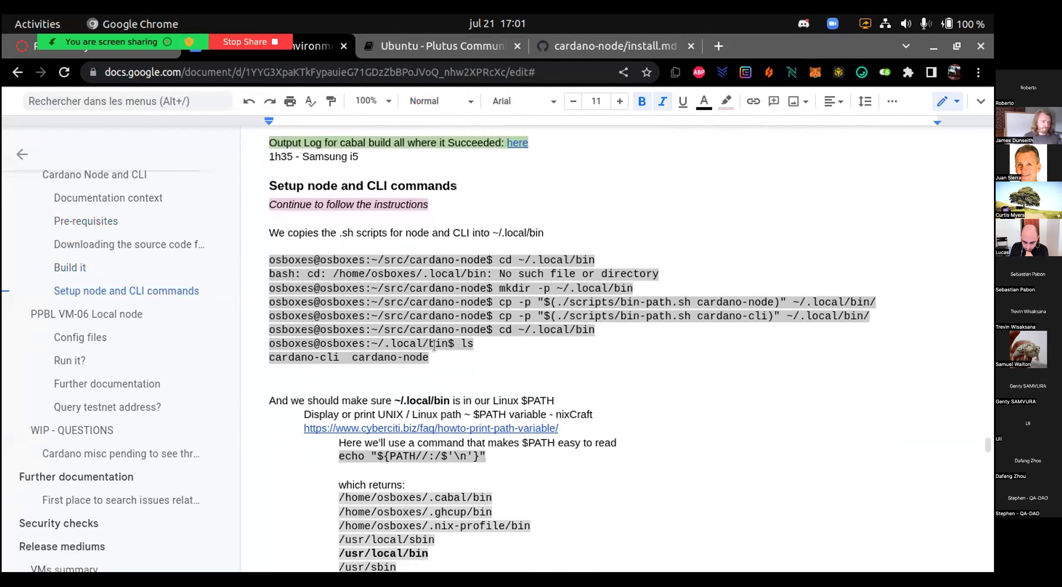
Step: On the Plutus Community Docs Ubuntu page, highlight the single-user Nix install command and return to the setup document
click(435, 53)
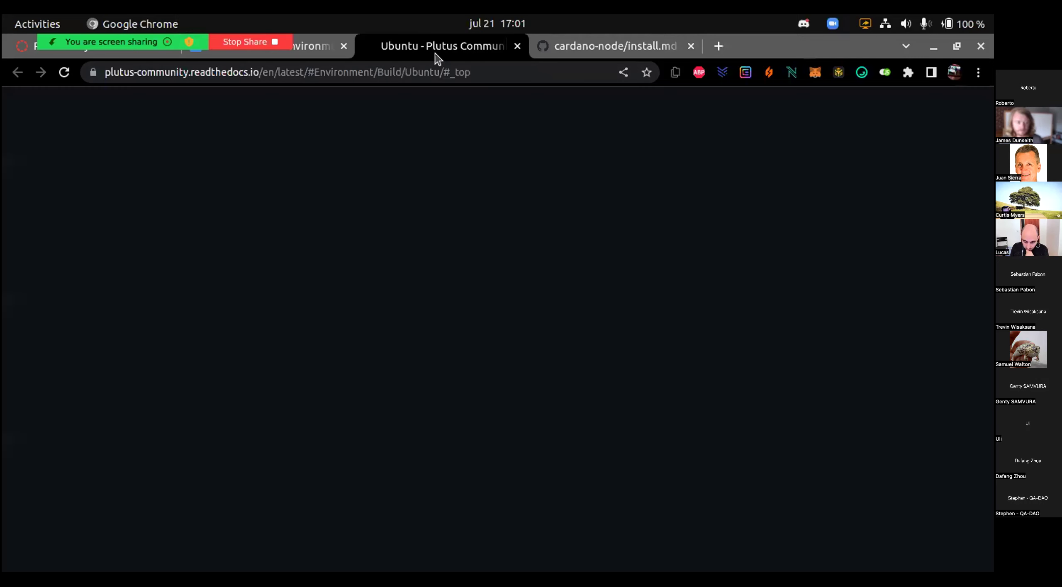
click(456, 289)
scroll(456, 291, down, 2)
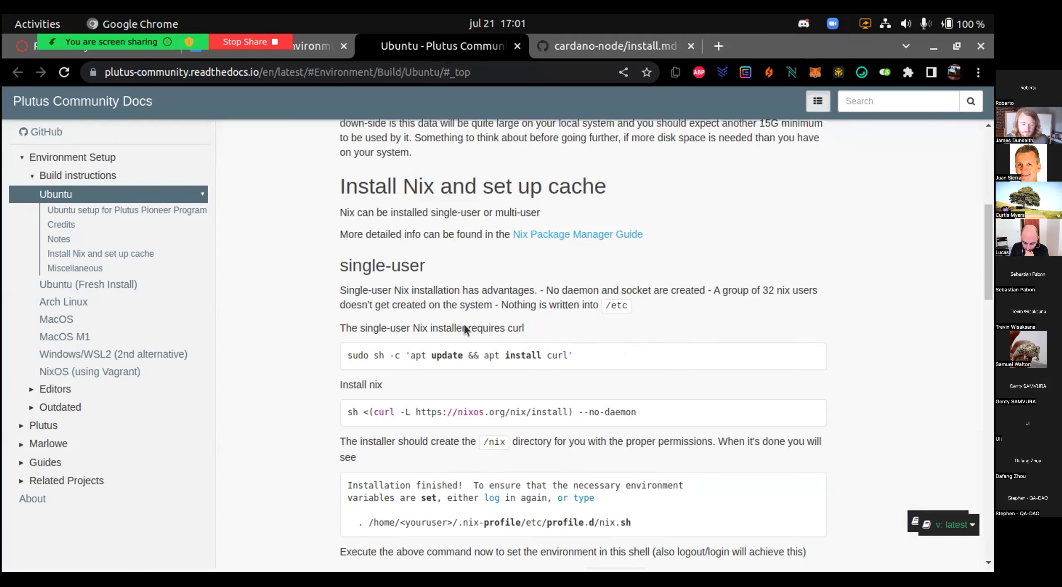
drag(654, 345, 307, 348)
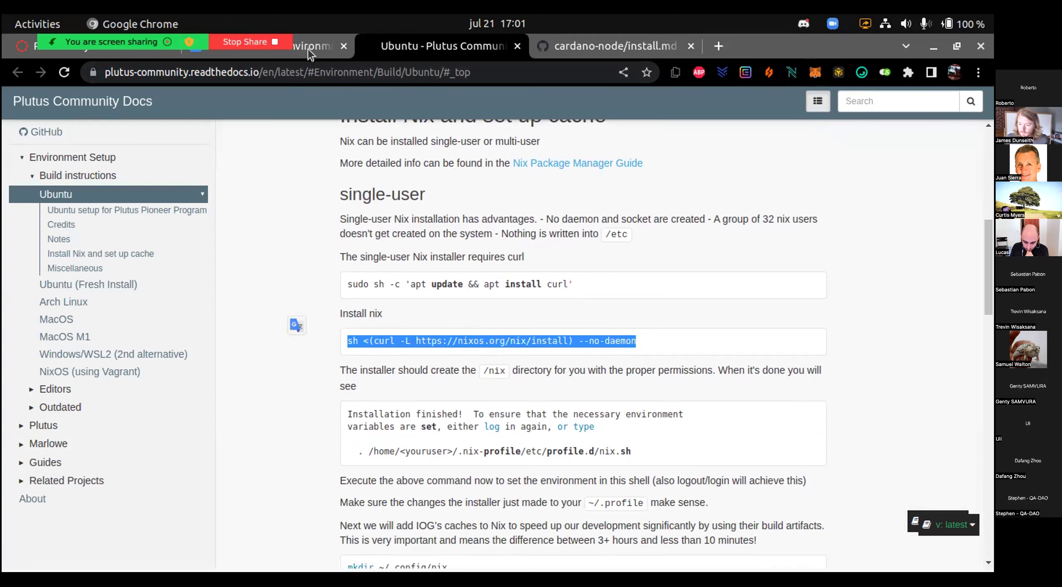
click(269, 46)
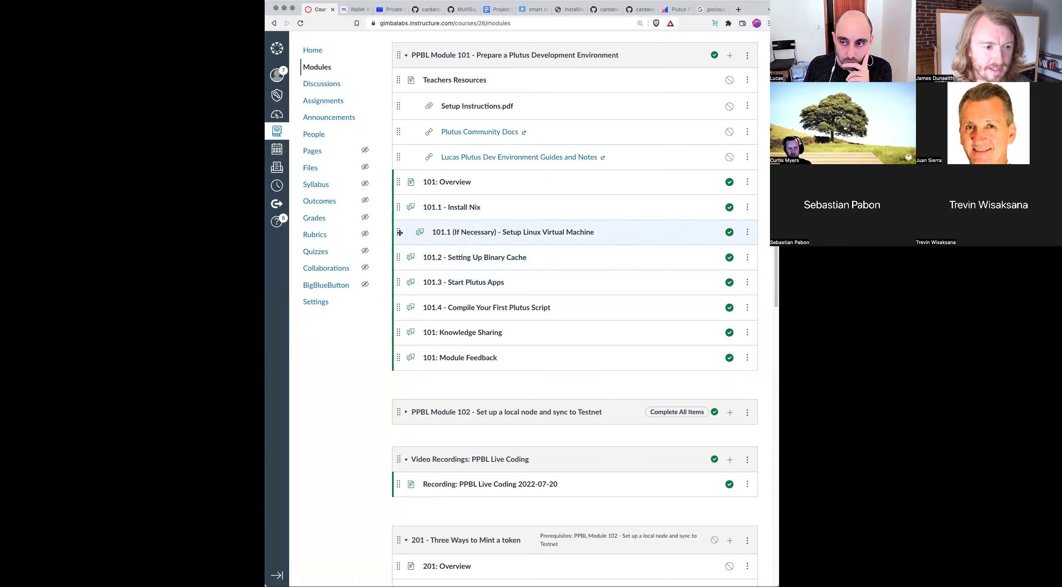
Step: In the Canvas course's Module 101, place the "101.1 (If Necessary) - Setup Linux Virtual Machine" item above "101.1 - Install Nix" and decrease its indent
drag(398, 233, 399, 203)
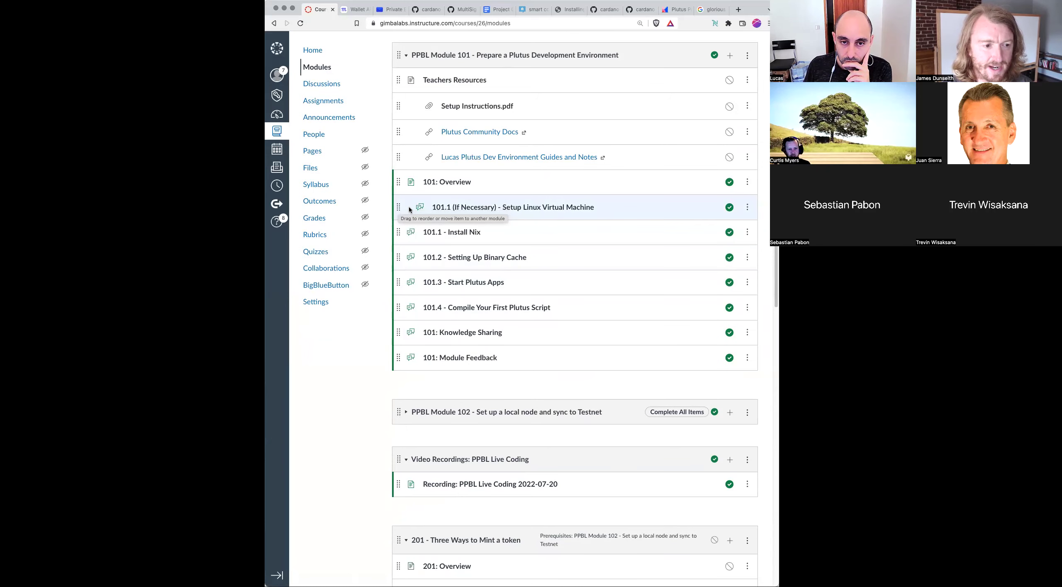
click(747, 207)
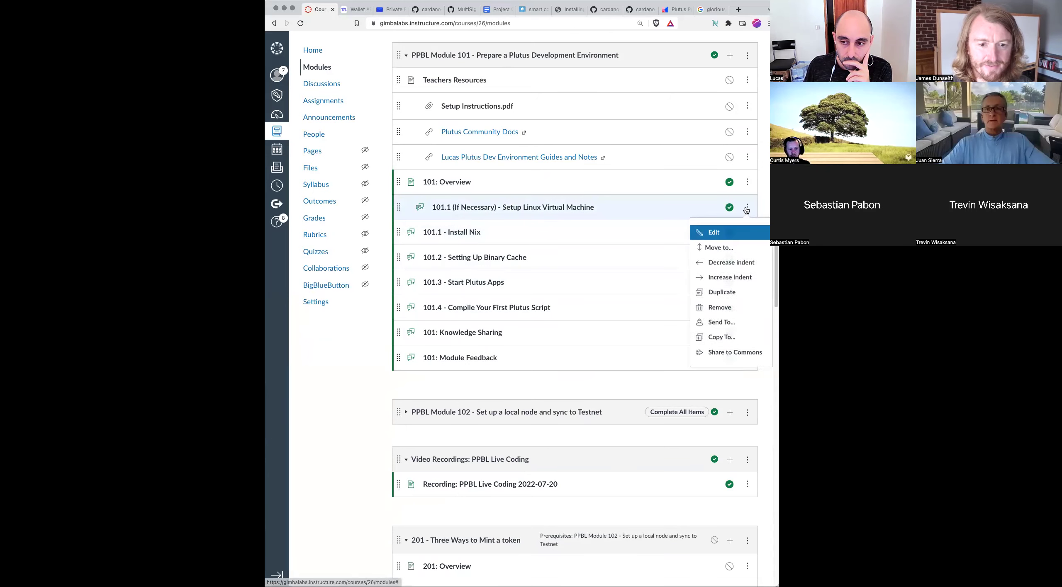
click(730, 263)
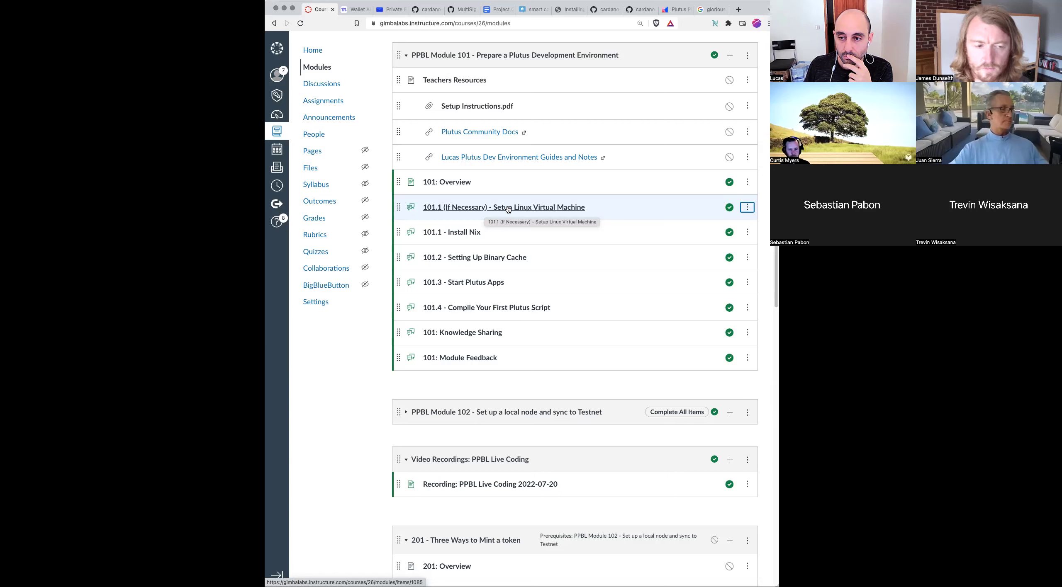
Step: Open the "101.1 (If Necessary) - Setup Linux Virtual Machine" discussion topic for editing
click(508, 208)
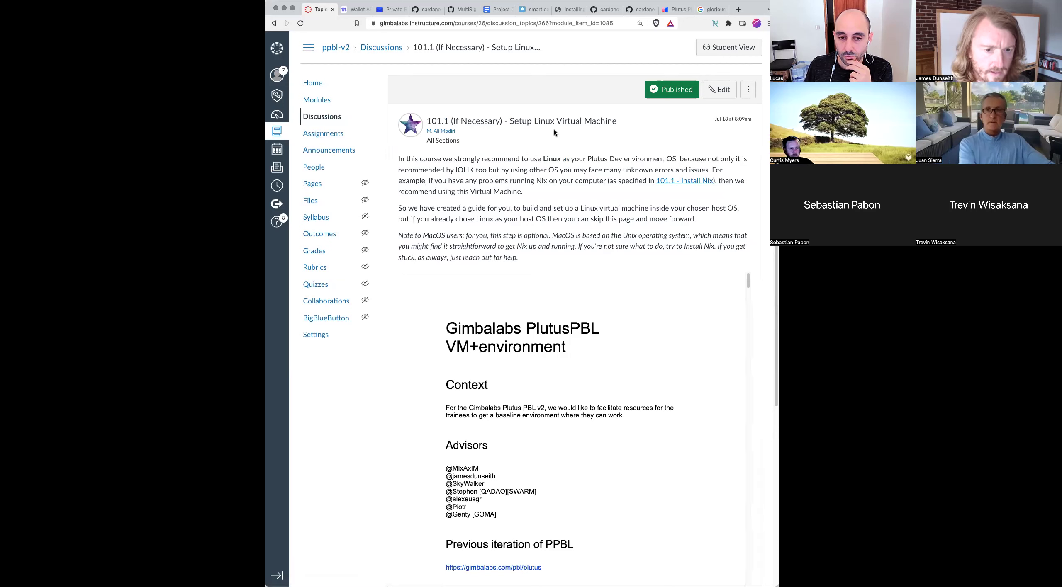
click(748, 90)
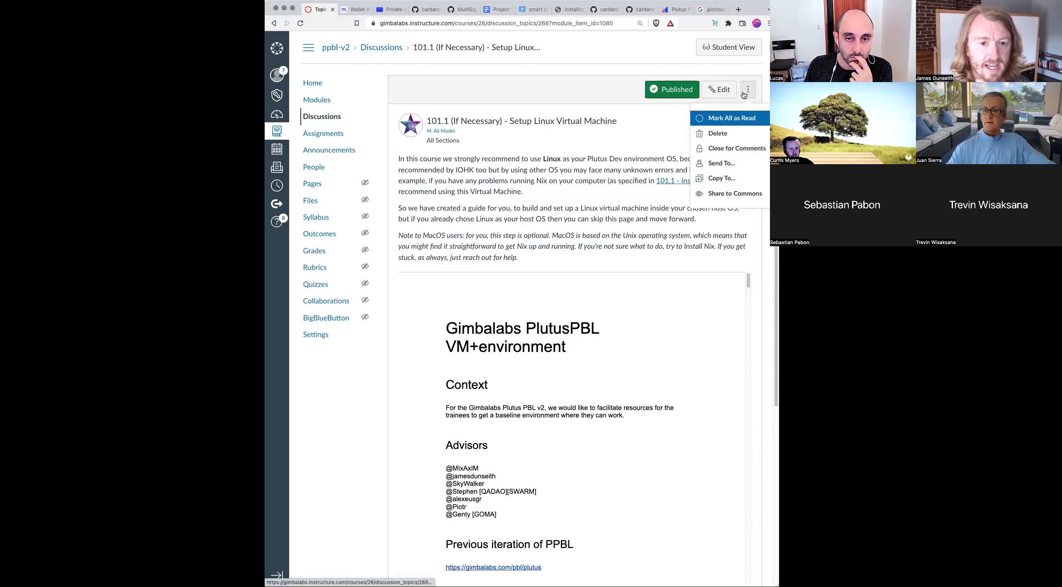
click(754, 100)
click(752, 96)
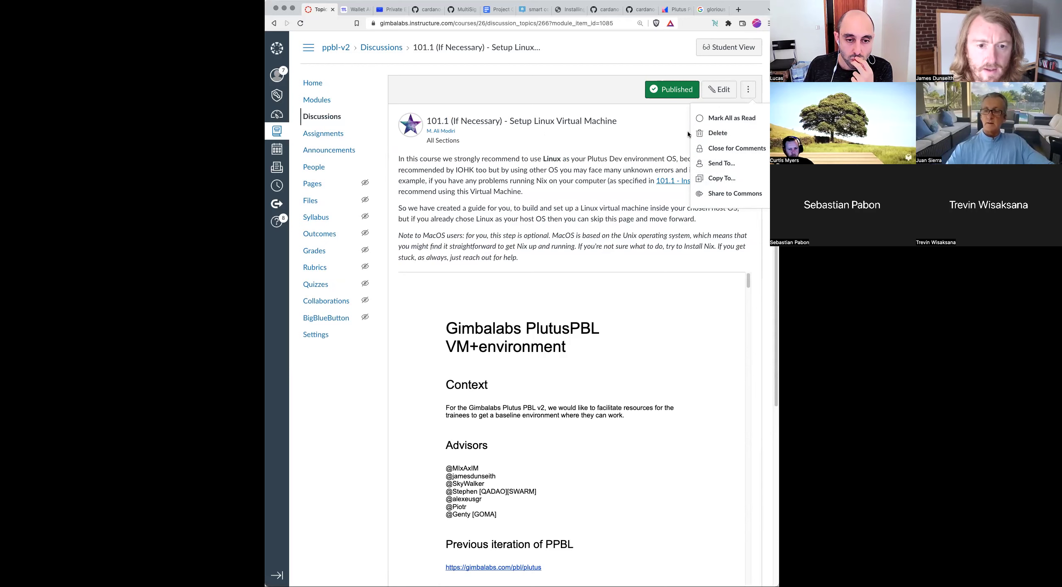
click(719, 89)
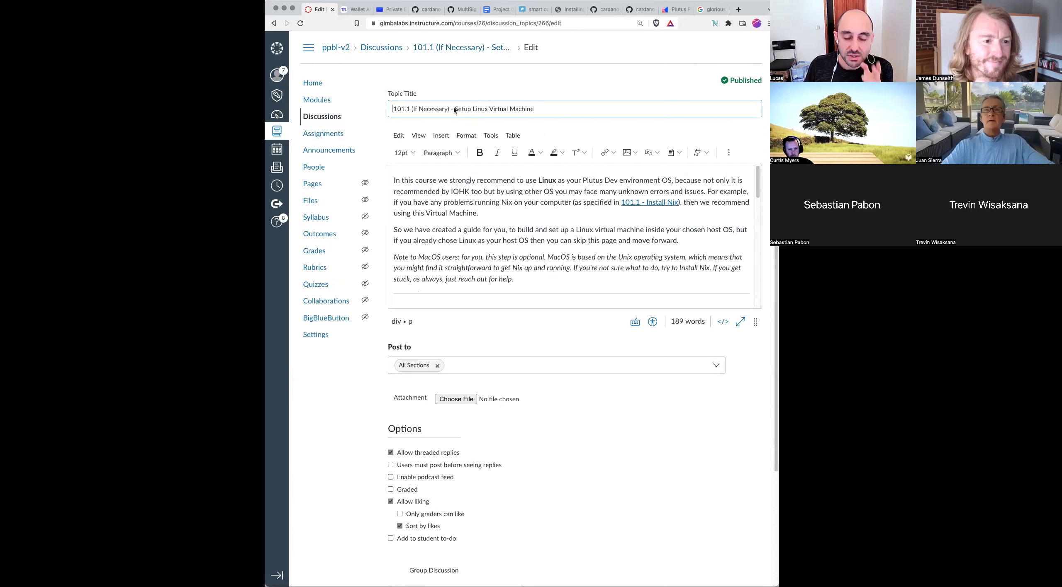
Step: Change the topic title to "101.1 (If Necessary) - How to Setup a Linux Virtual Machine"
click(454, 109)
text(How to Setup)
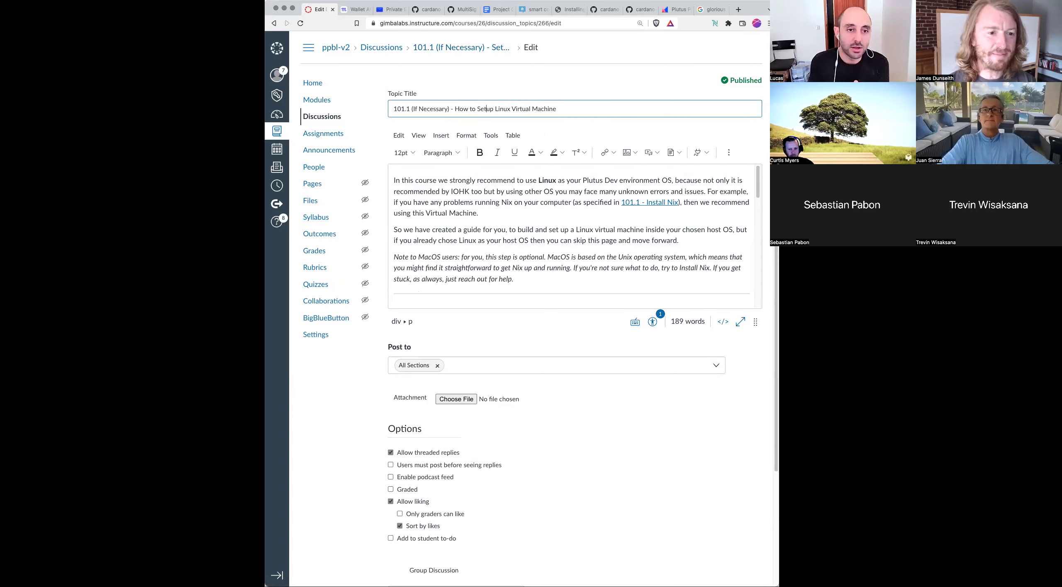
text( Nix on a)
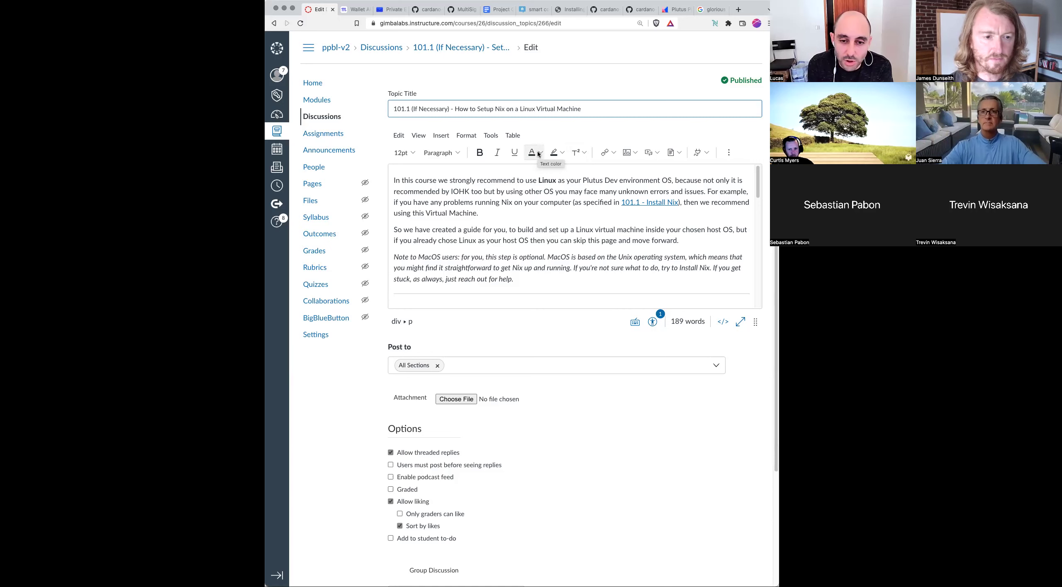
drag(494, 109, 518, 109)
key(BackSpace)
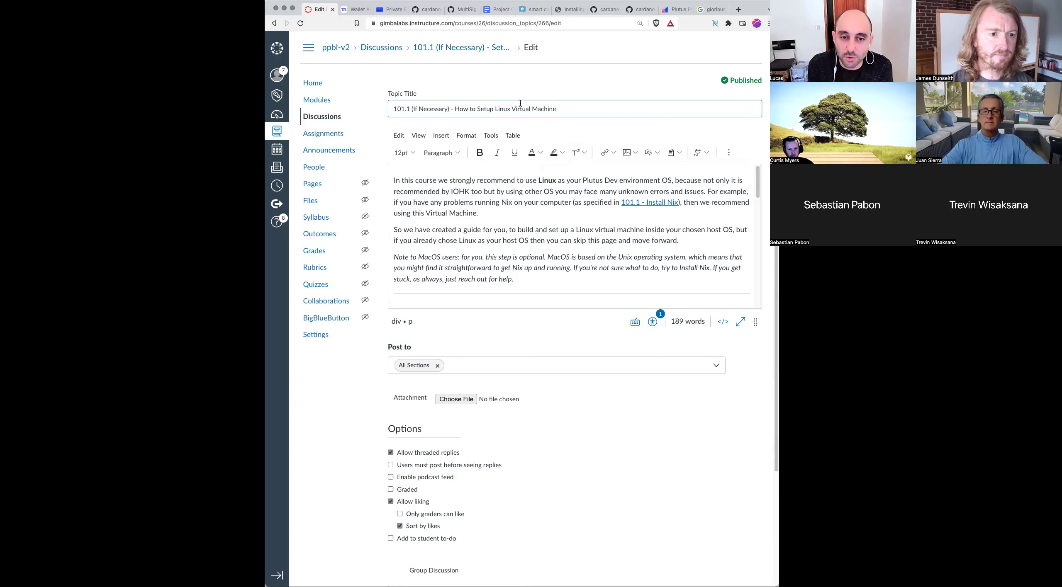
text(a)
key(Left)
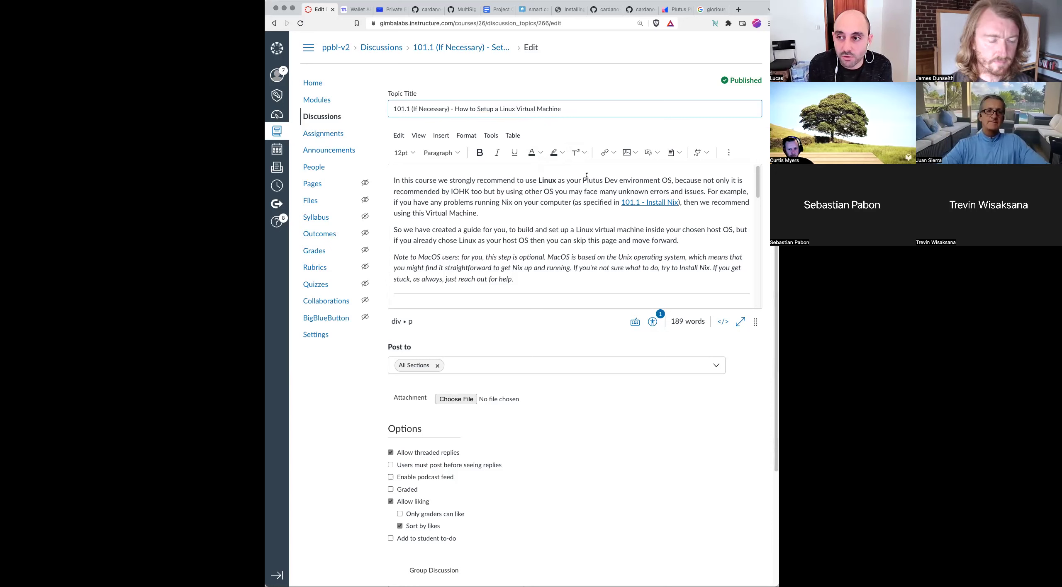
Step: Append "(Update 2022-07-21: We are working on distinguishing the best options for Mac M1 users.)" to the MacOS note and save the topic
click(552, 283)
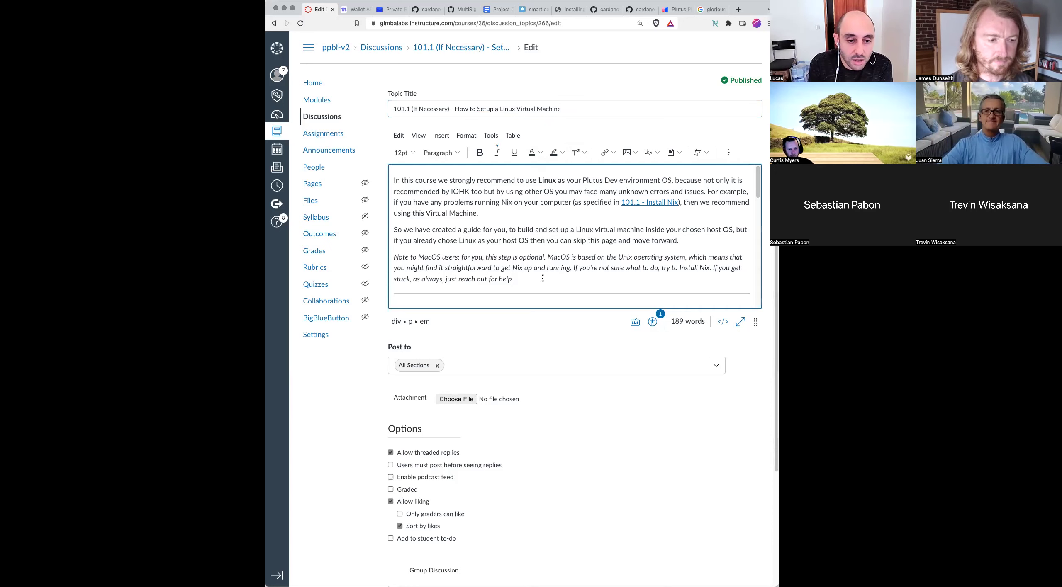
text((Update 2022-0)
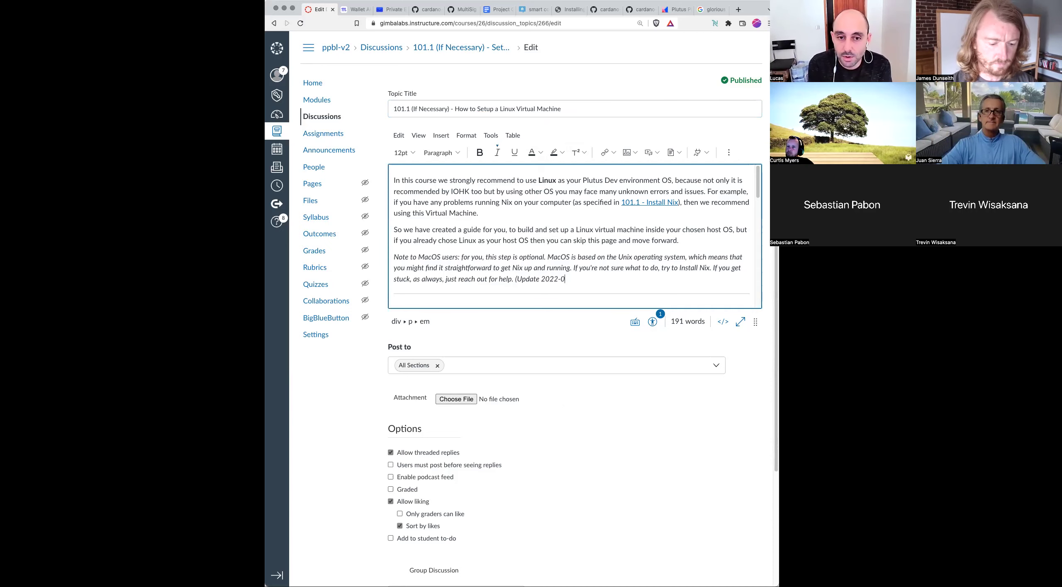
text(7-21: We are working)
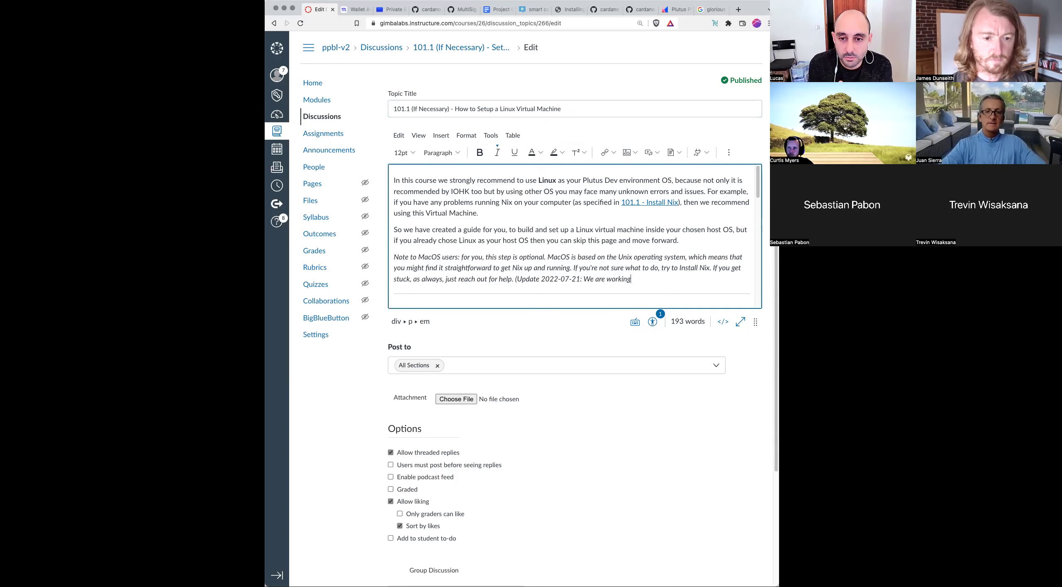
text( on d)
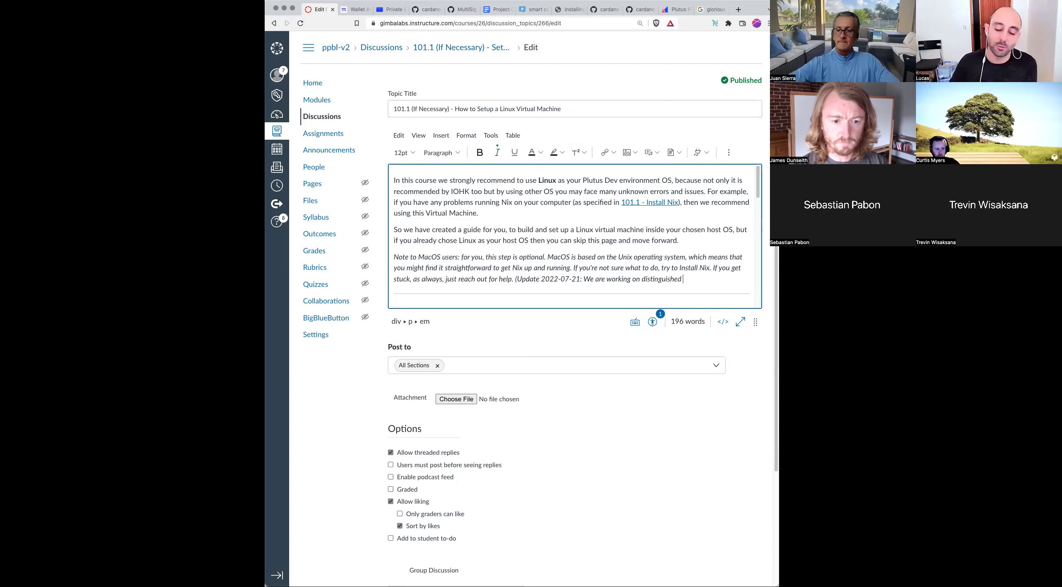
text(istinguishing the best options for Mac M1 users.)
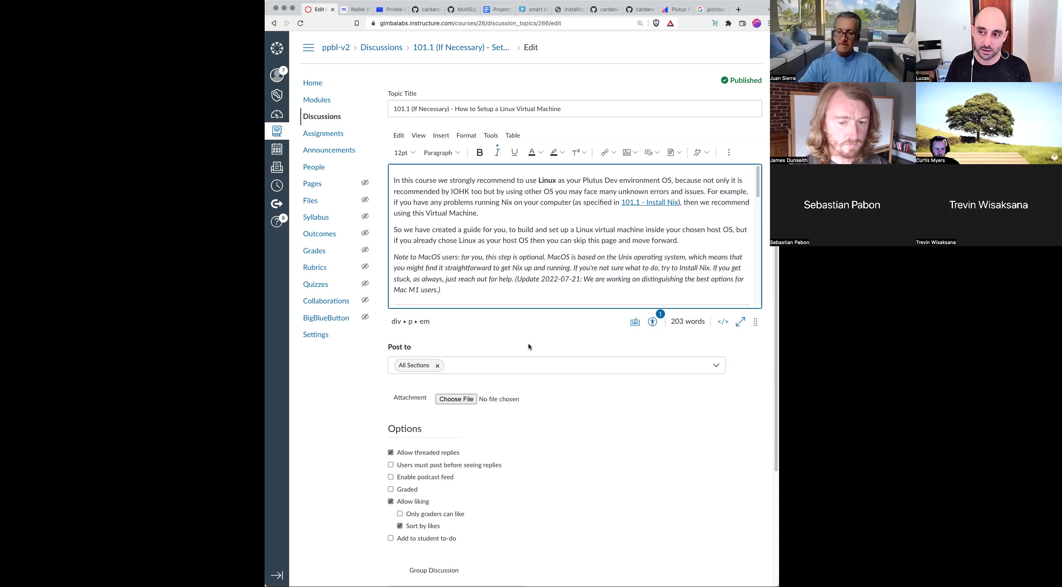
scroll(458, 402, down, 1)
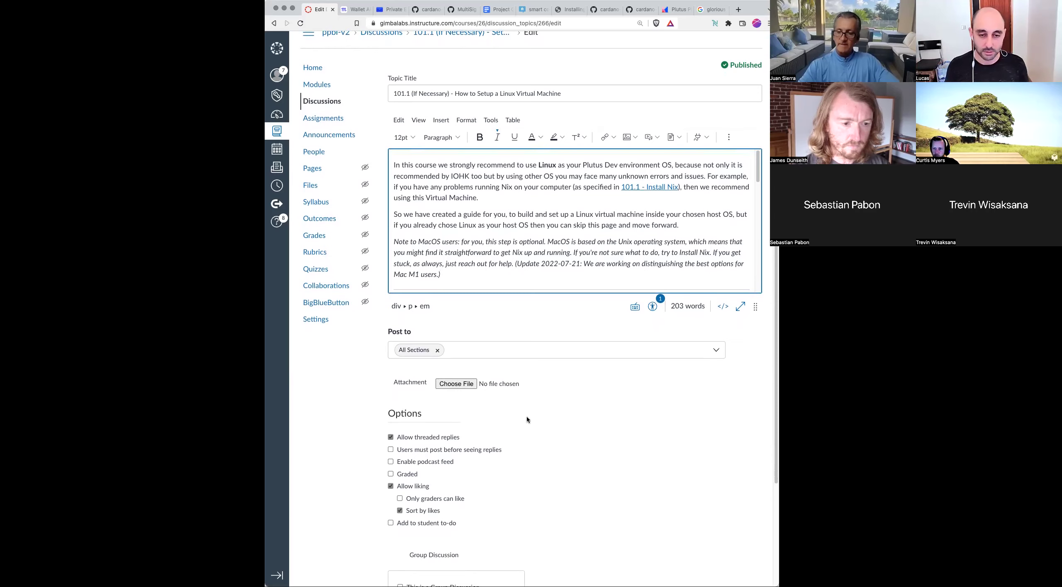
scroll(517, 422, down, 5)
scroll(596, 358, up, 6)
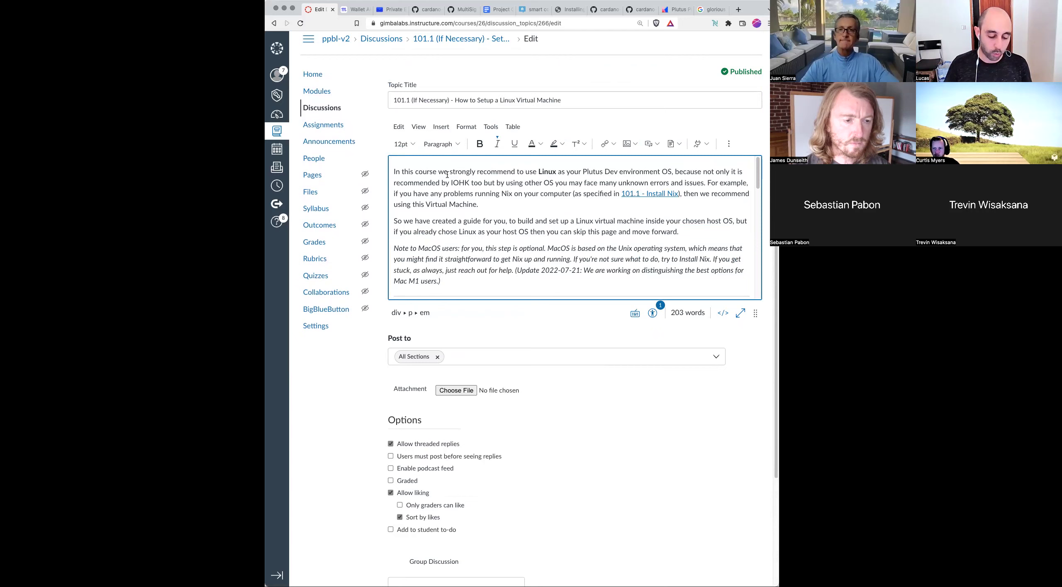
scroll(742, 496, down, 3)
click(752, 561)
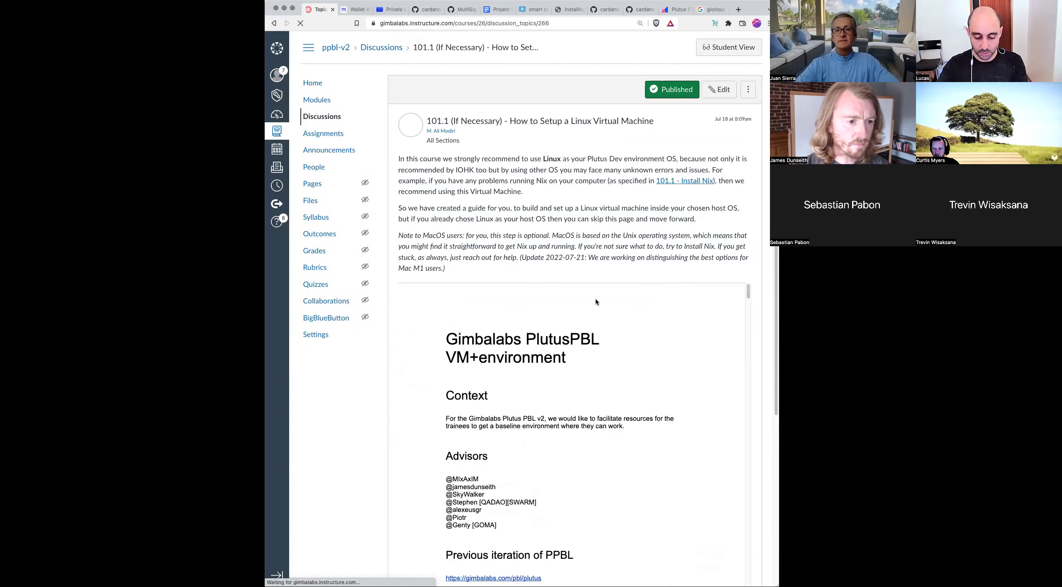
Step: Look through the saved virtual machine topic and go to the preceding 101: Overview page
scroll(596, 302, down, 10)
scroll(360, 421, down, 5)
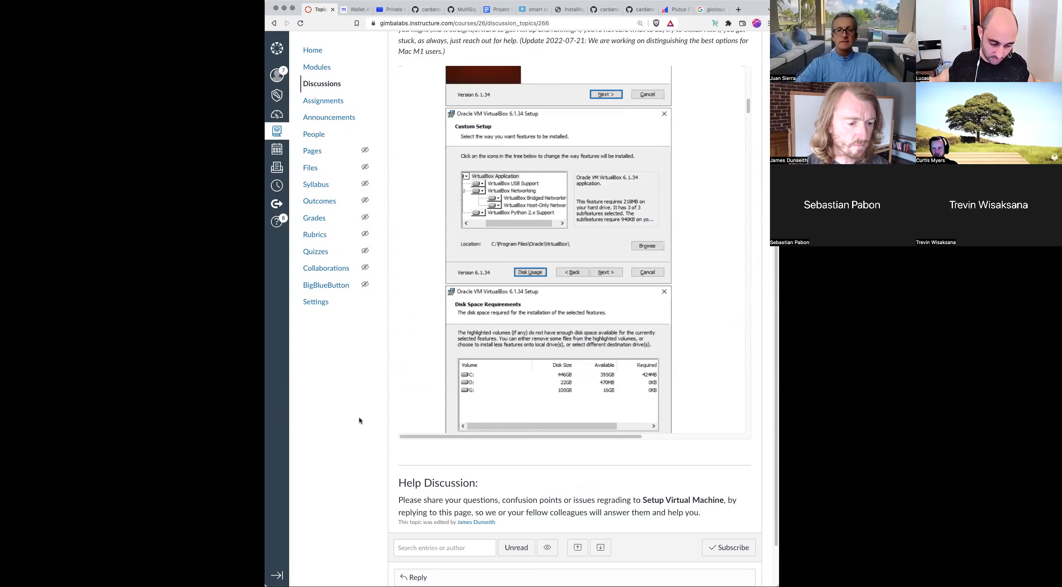
scroll(360, 421, down, 1)
click(408, 564)
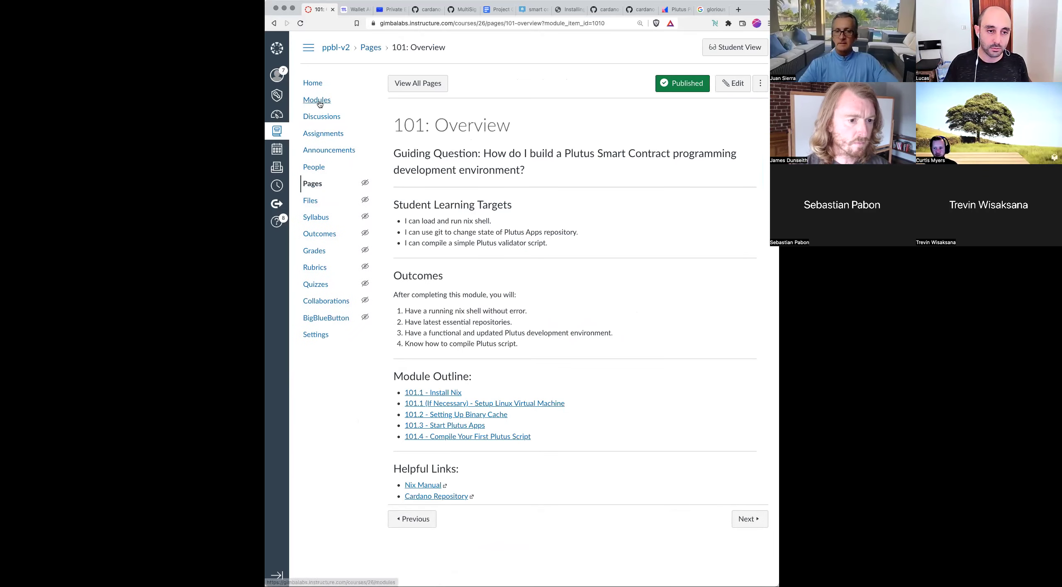
Step: Return to the course modules, check the item order in Module 101 and open "101.1 - Install Nix"
click(319, 104)
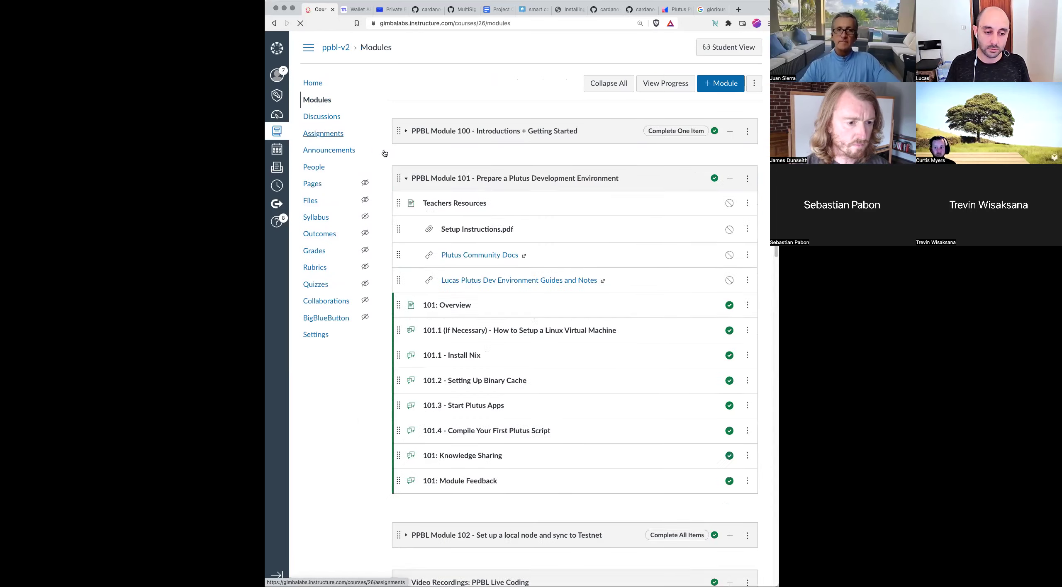
scroll(602, 259, down, 3)
scroll(603, 259, down, 1)
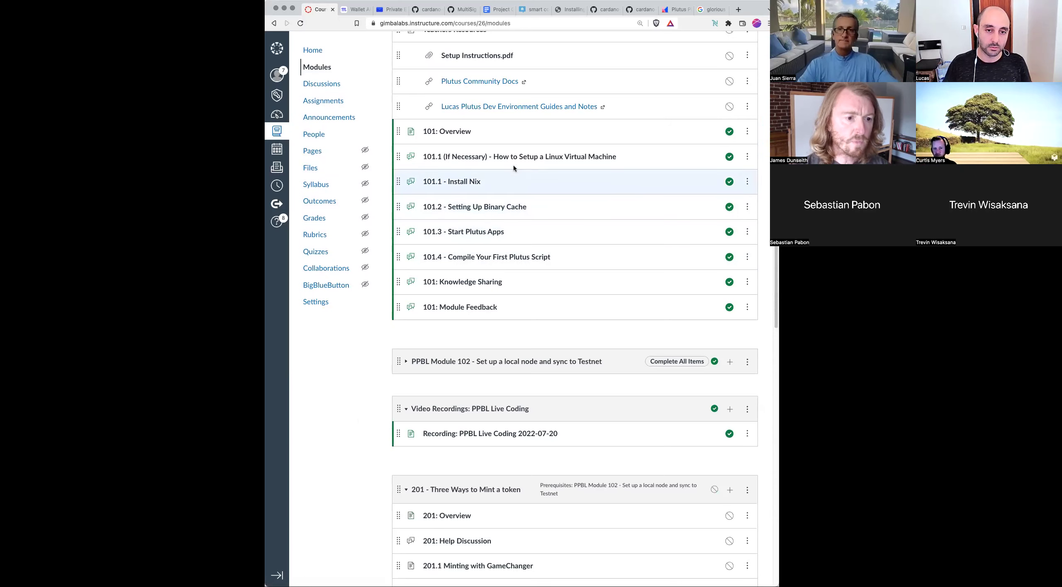
click(462, 182)
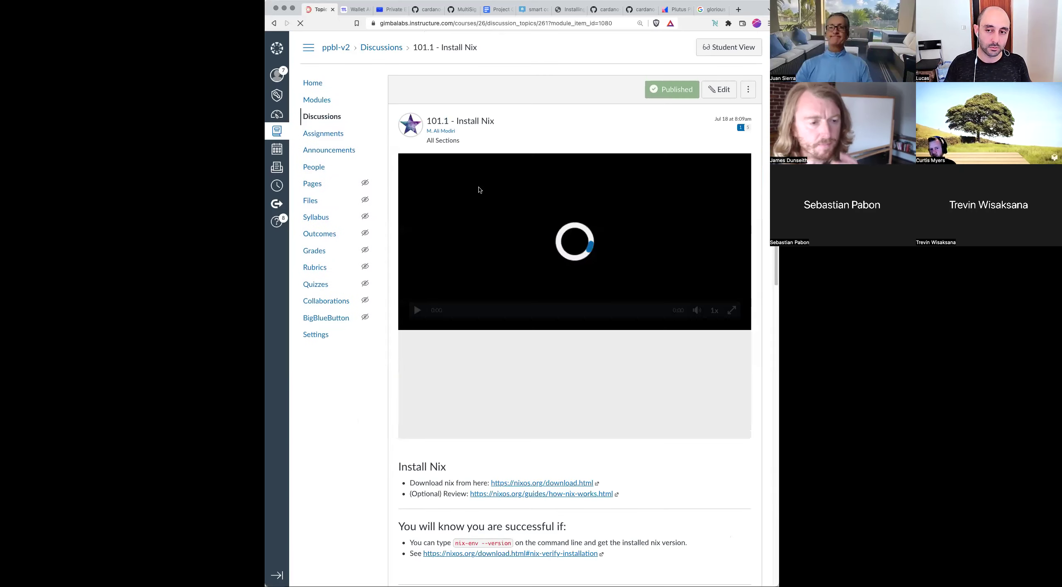
Step: Open the "101.1 - Install Nix" topic for editing with its body in the fullscreen editor
scroll(603, 342, down, 2)
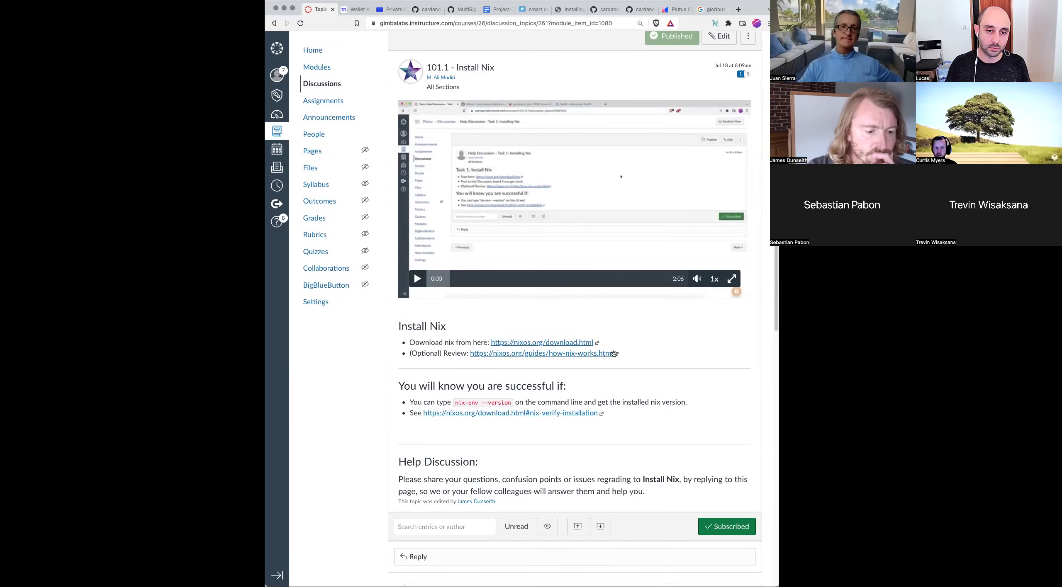
click(725, 61)
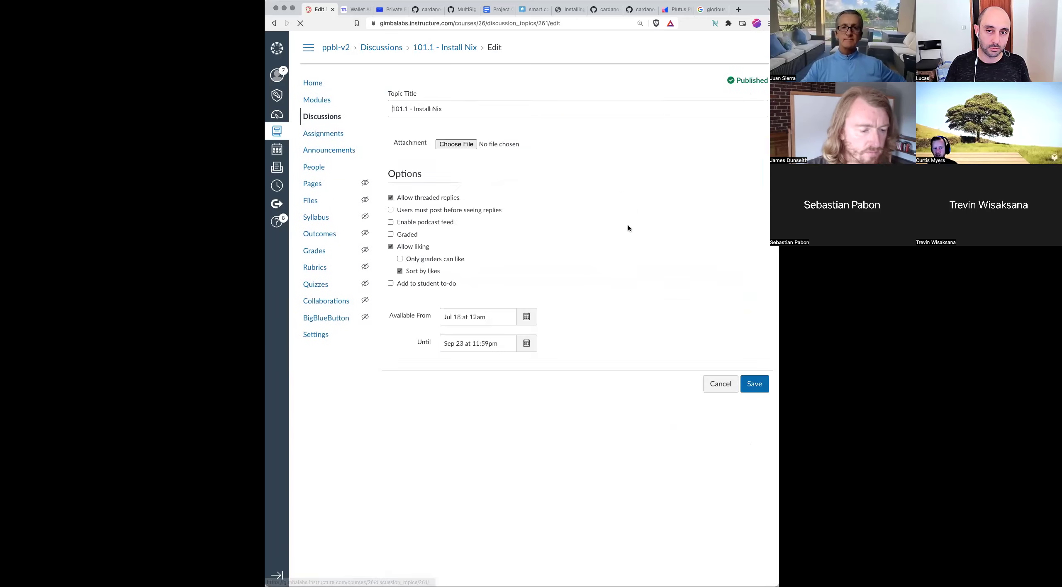
click(741, 322)
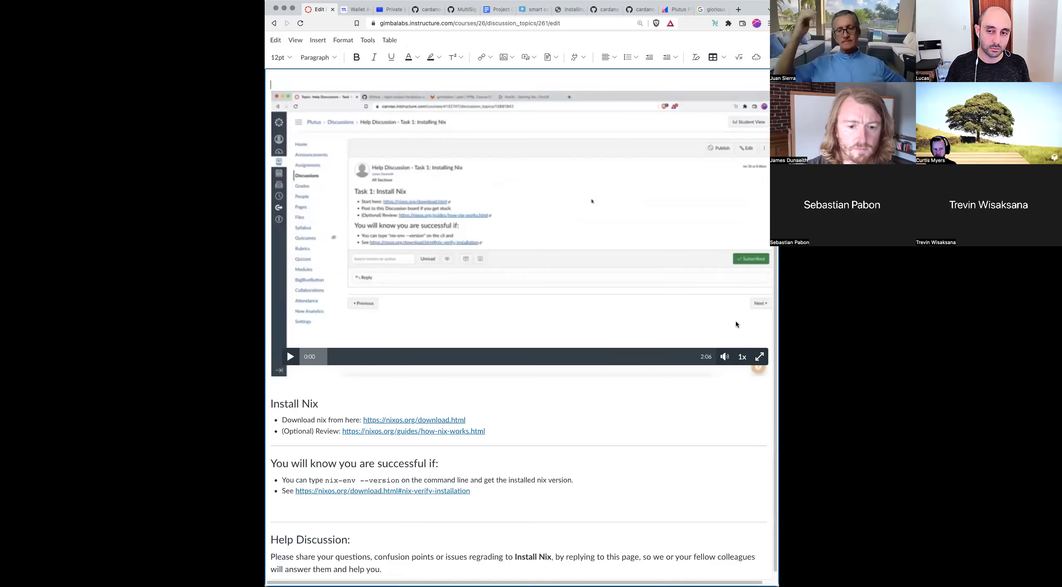
scroll(539, 382, down, 1)
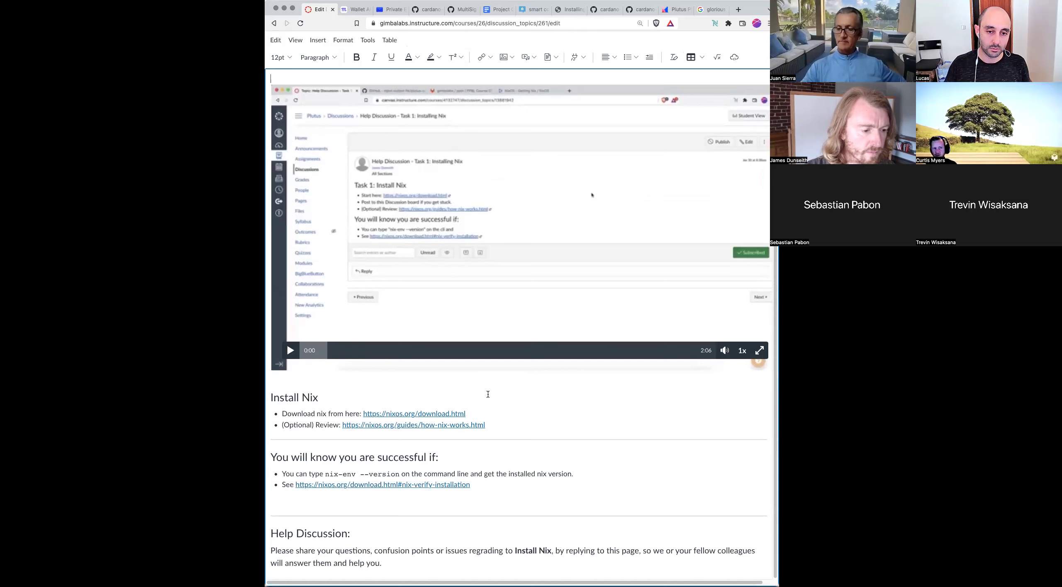
click(273, 397)
scroll(317, 384, down, 1)
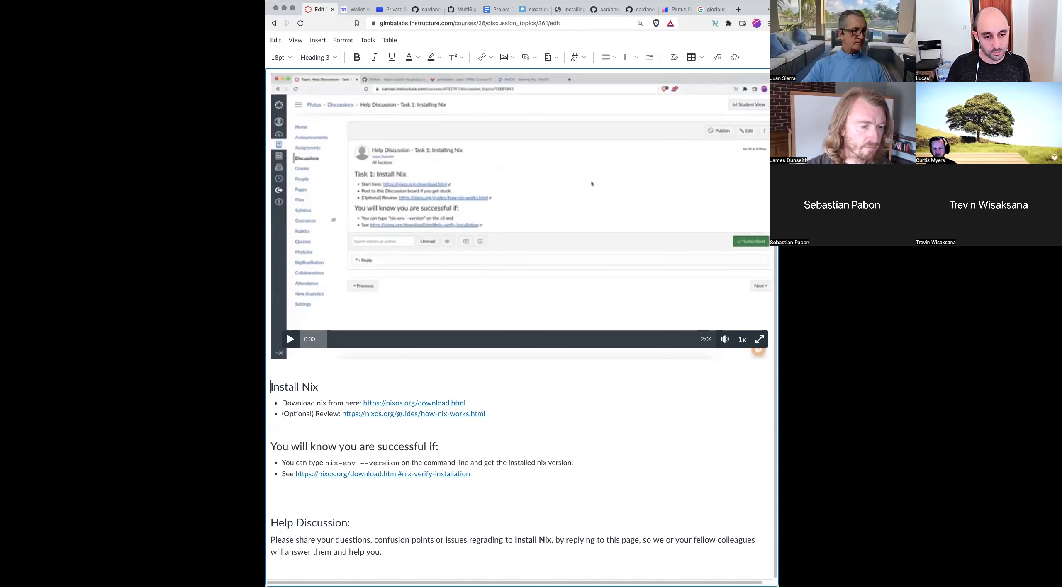
scroll(417, 305, up, 1)
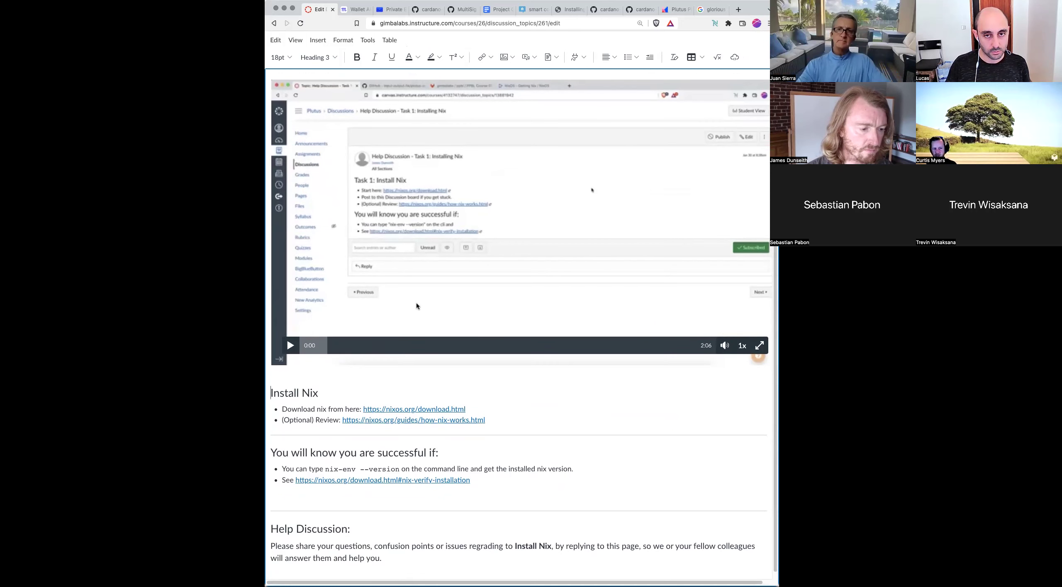
Step: Insert blank lines above the embedded video at the start of the topic body
key(Up)
key(Return)
key(Return)
key(Return)
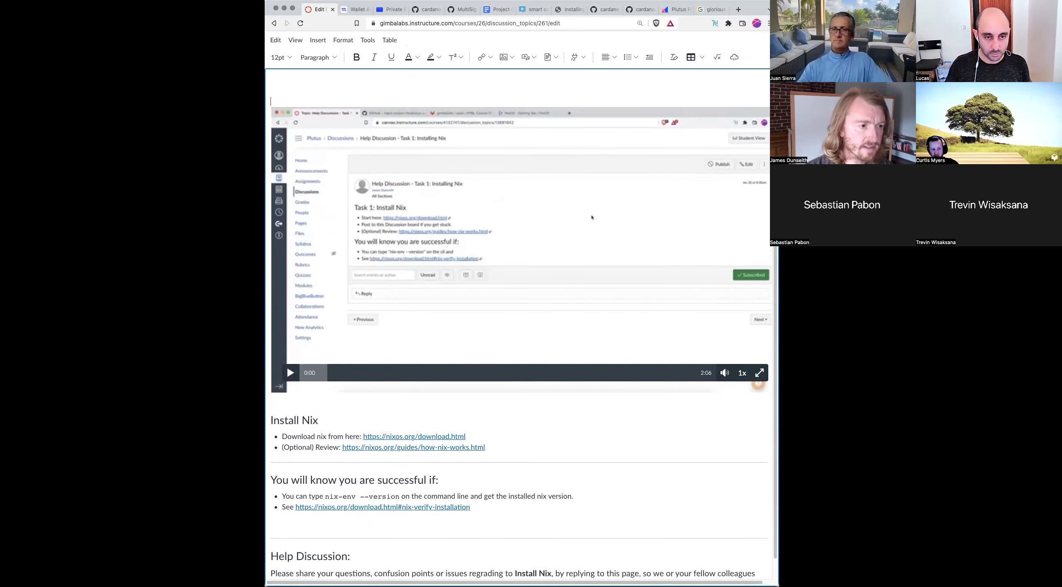
key(Up)
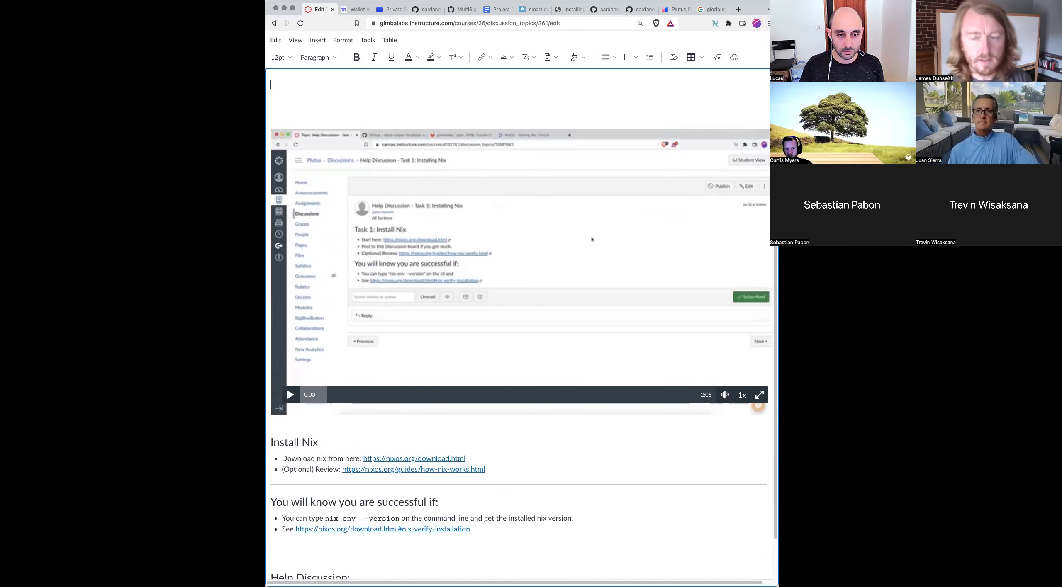
Step: Write the line "Before You Get Started - Here are Your Options:" above the video and start a new line below it
text(Before Y)
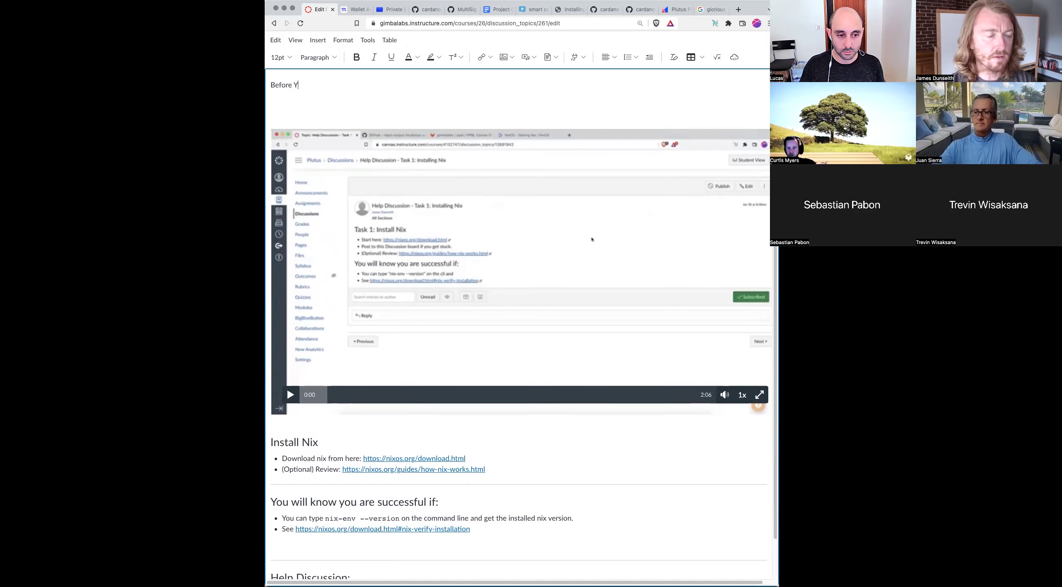
text(ou Get Start)
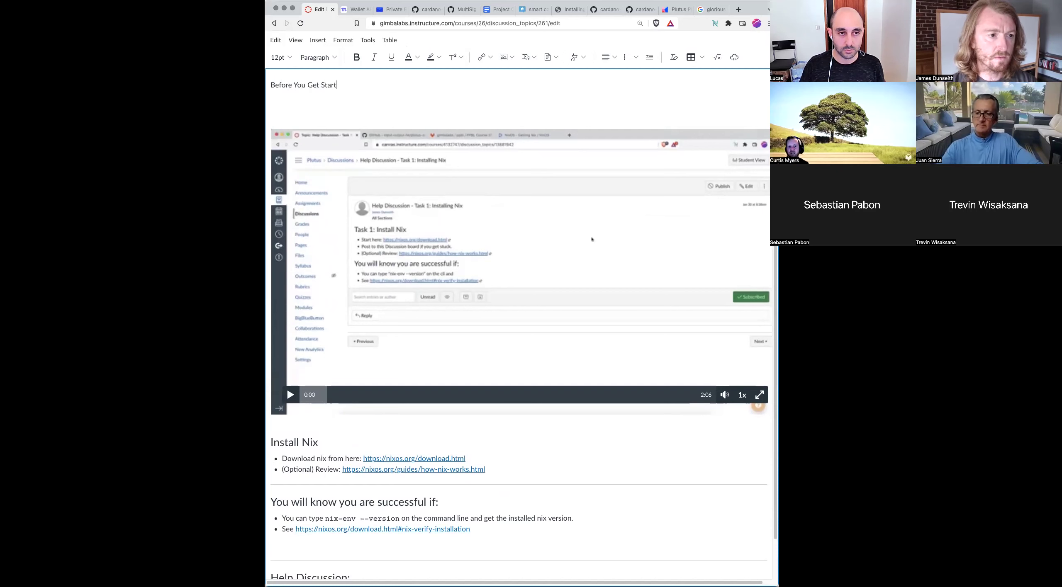
text(ed - Here )
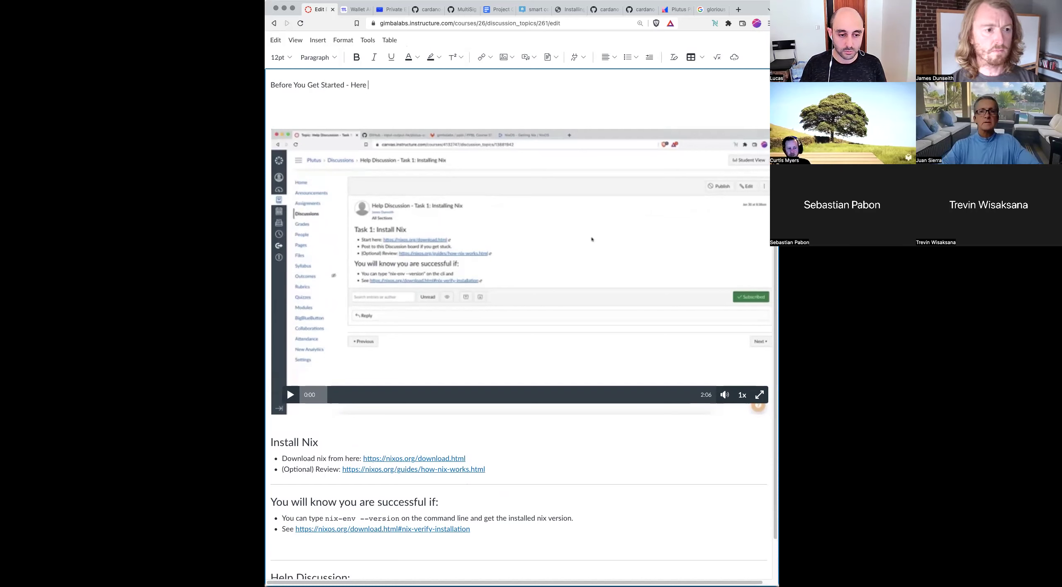
text(are Your Op)
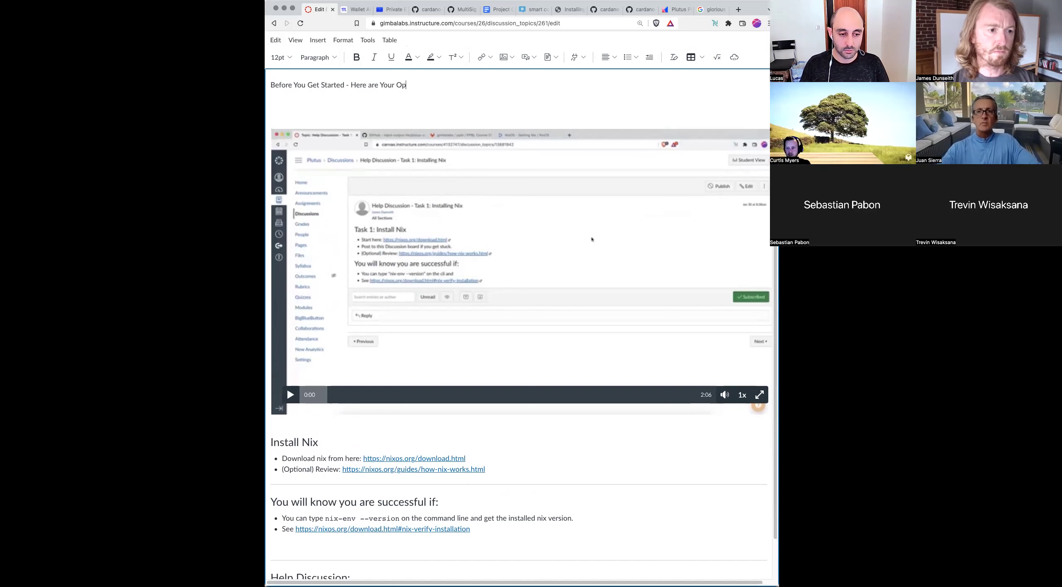
text(toins:)
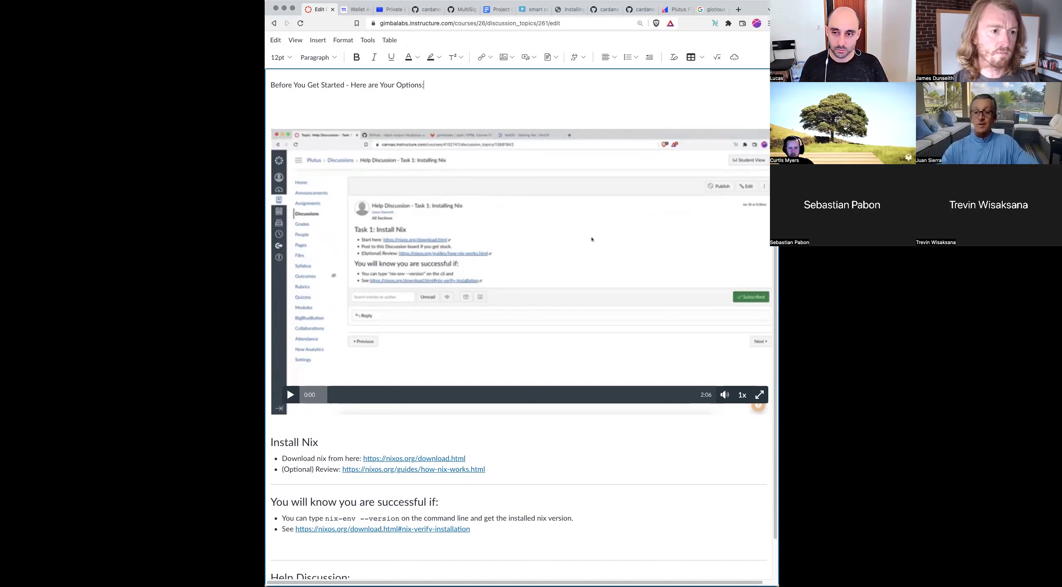
key(Return)
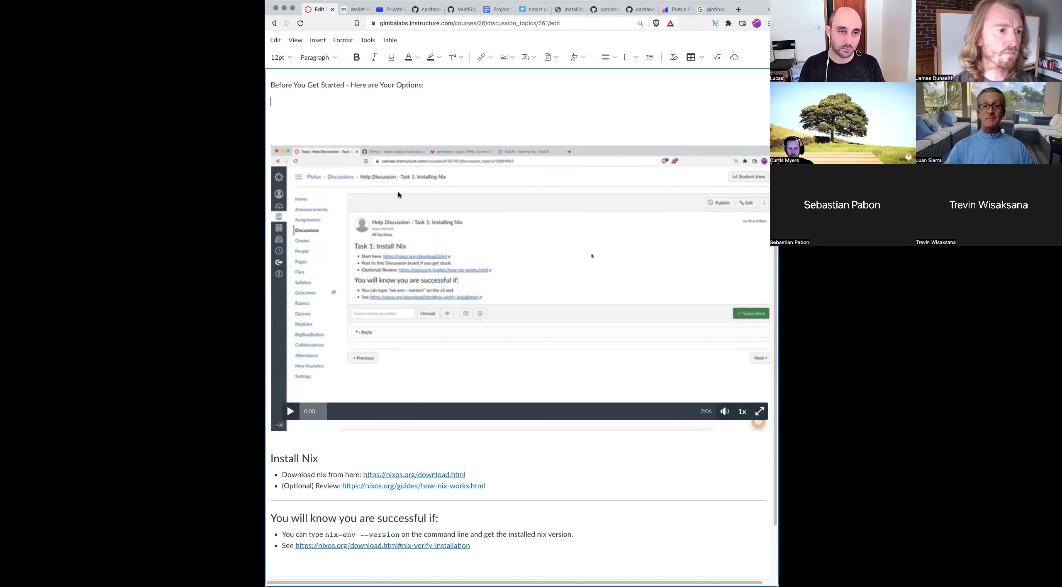
Step: Format the "Before You Get Started" line as Heading 3
triple_click(337, 84)
click(318, 57)
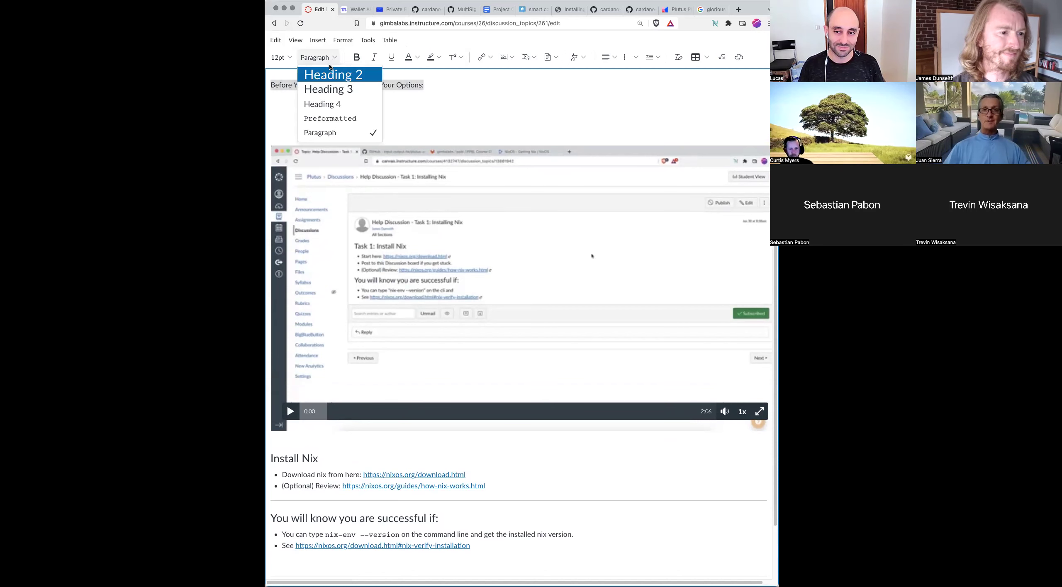
click(338, 93)
click(282, 111)
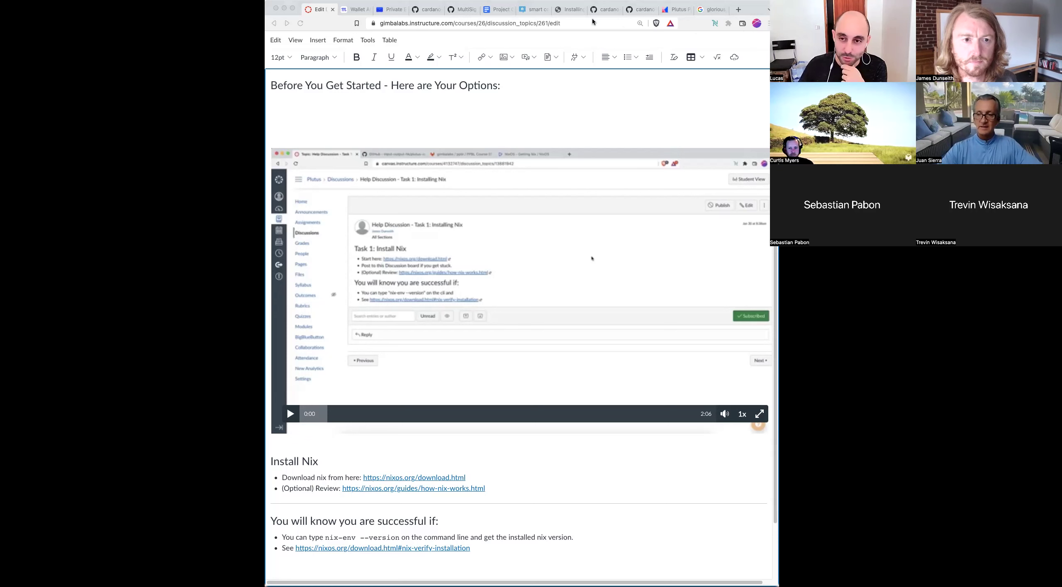
Step: Start a numbered list below the heading with "If you are currently working on a Linux-based operating system, you"
click(310, 111)
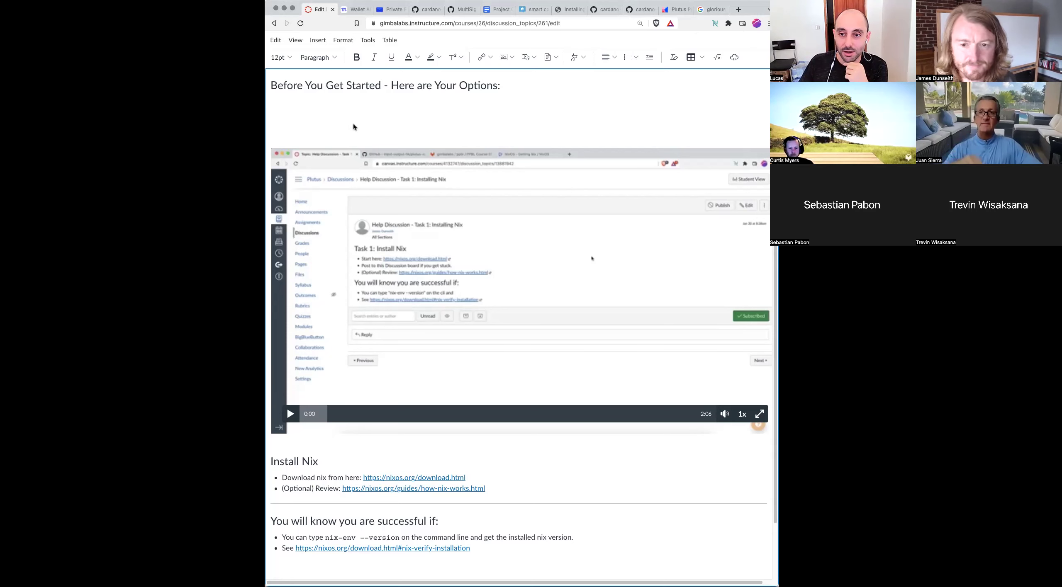
click(634, 57)
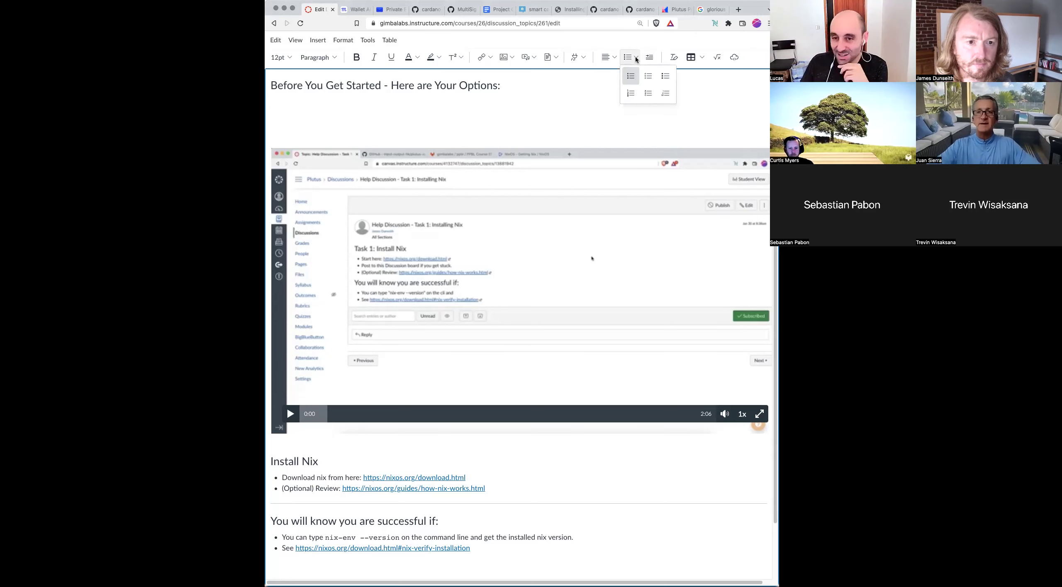
click(630, 92)
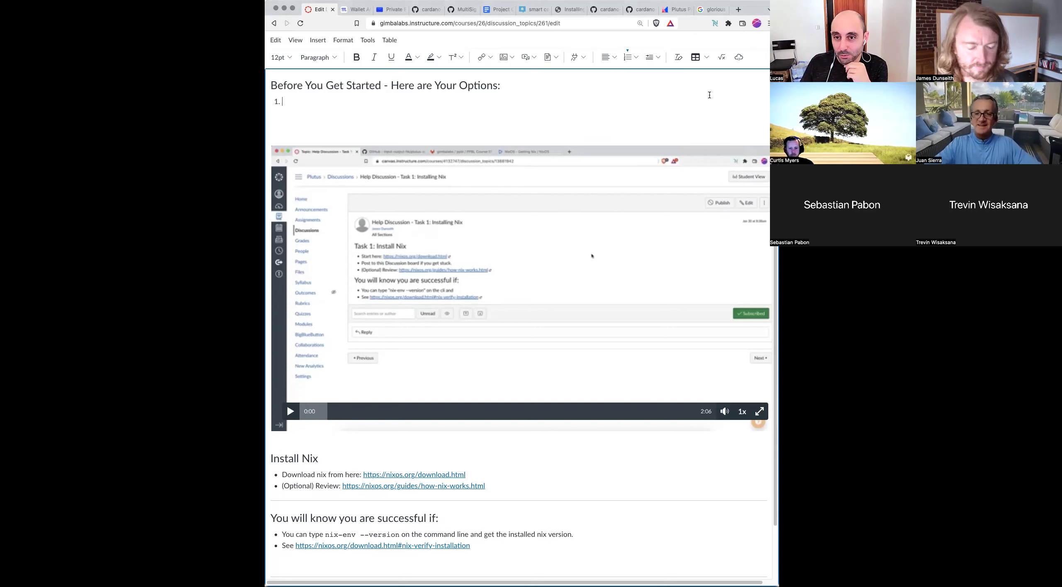
text(If you )
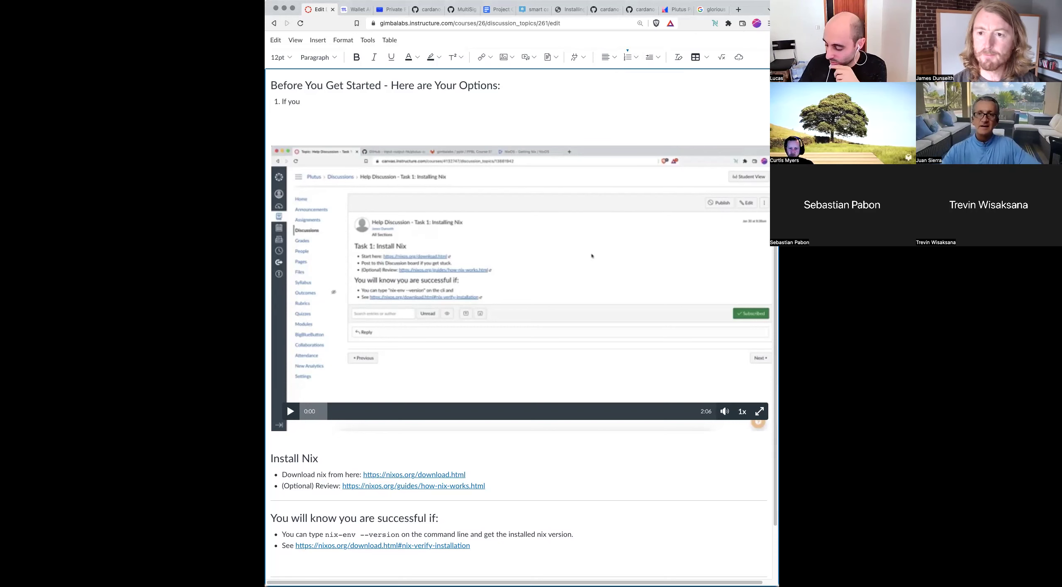
text(are currently working on a Linux-based operating system)
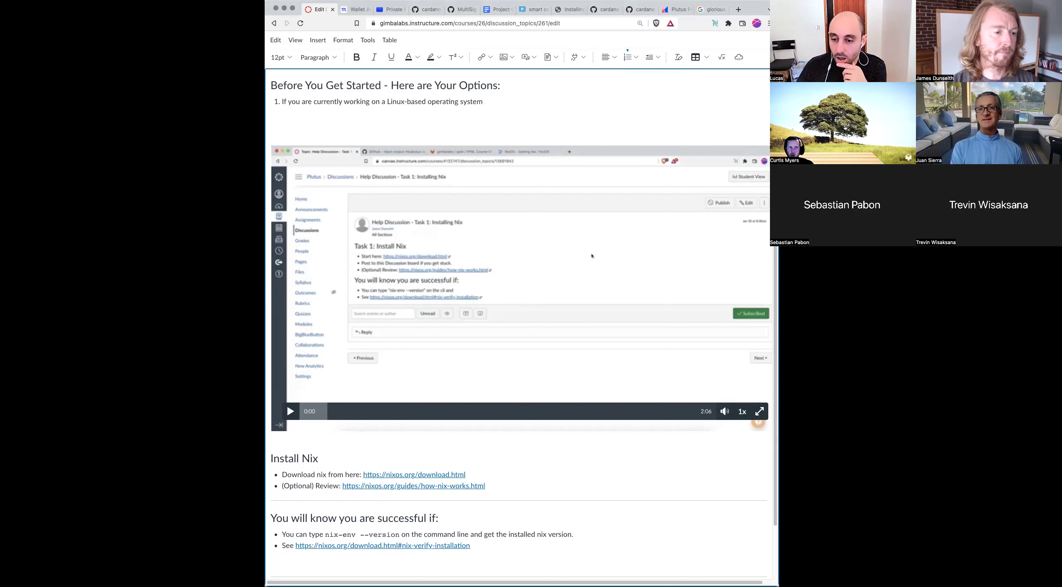
text(, you)
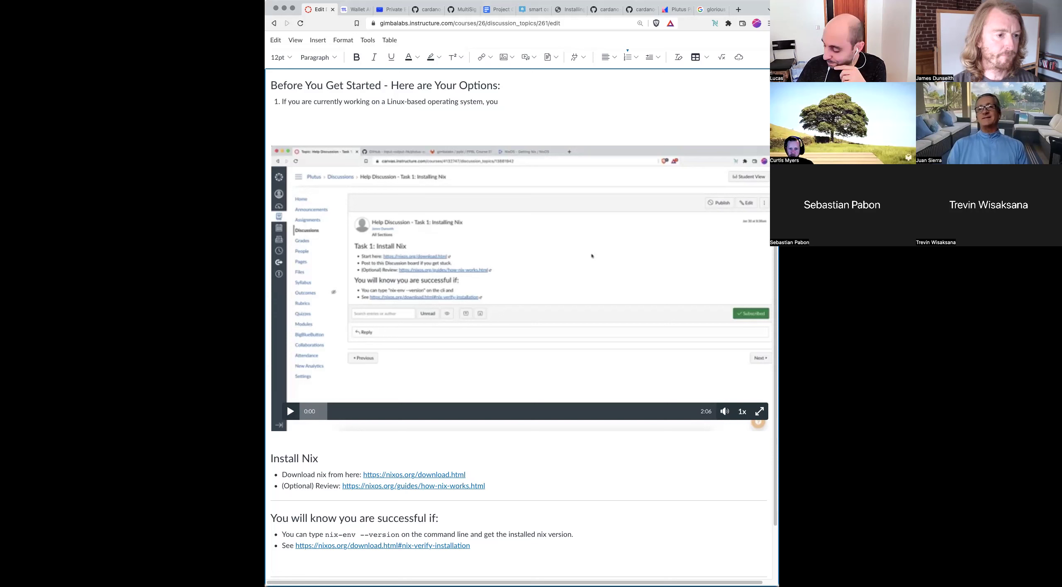
Step: Insert a paragraph between the heading and list: "The goal of this module is to help you build a Plutus development environment. In order"
key(Up)
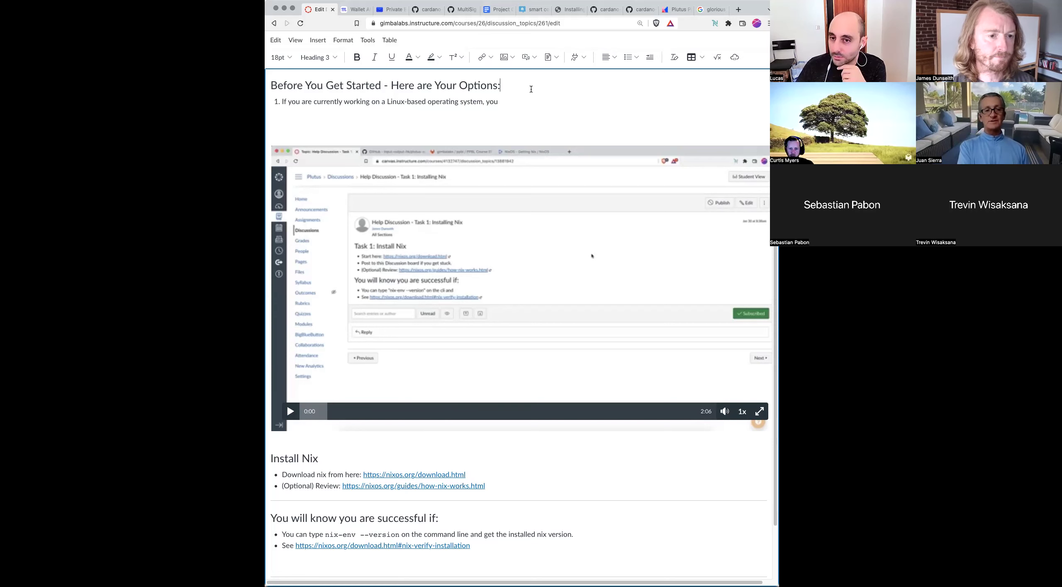
key(Return)
text(The )
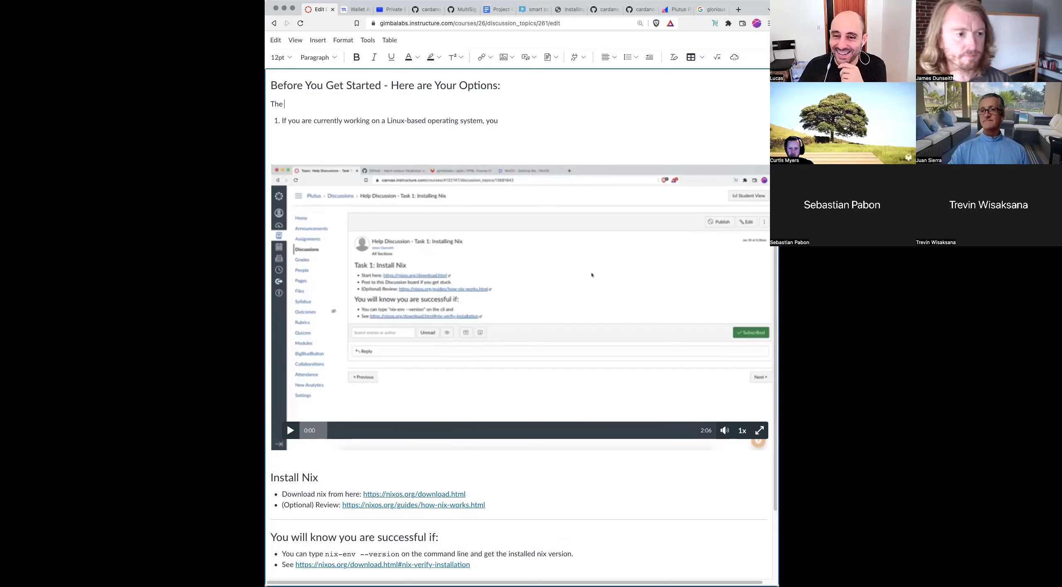
text(goal of th)
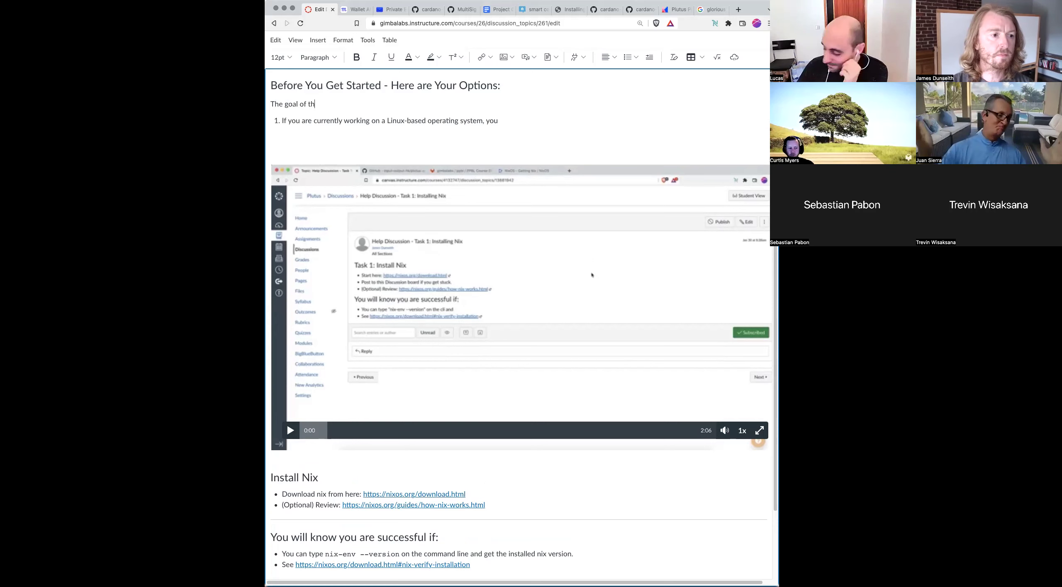
text(is module)
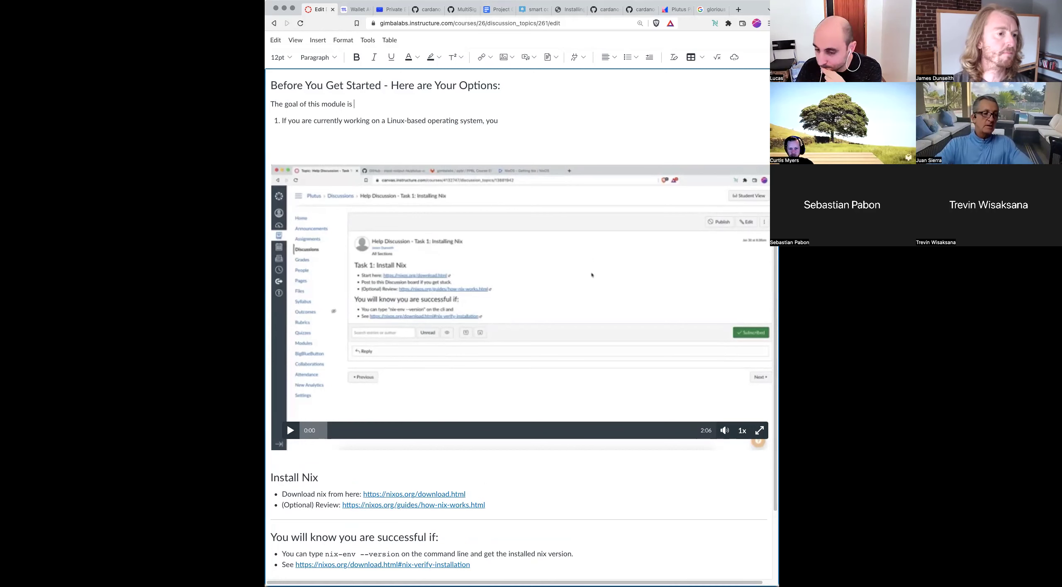
text(is to )
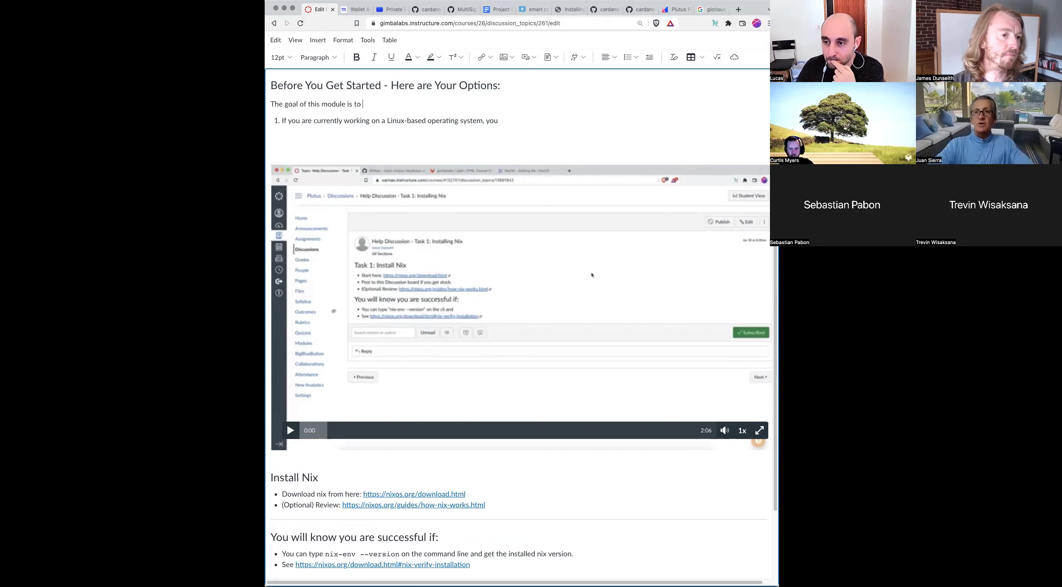
text(help you bulid a)
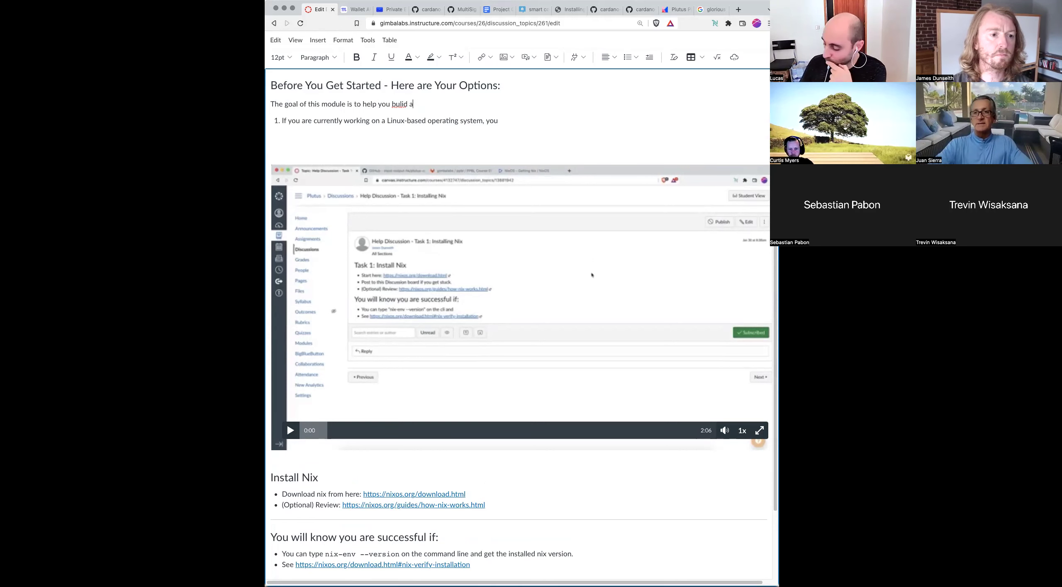
key(BackSpace)
key(BackSpace)
key(BackSpace)
key(BackSpace)
key(BackSpace)
text(ild a Plutus dev)
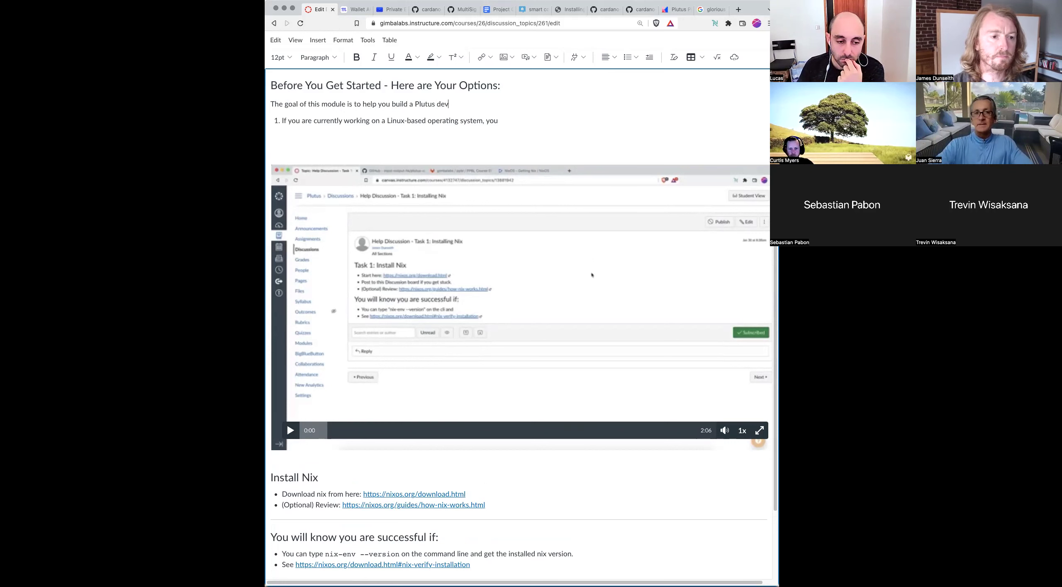
text(elopment envi)
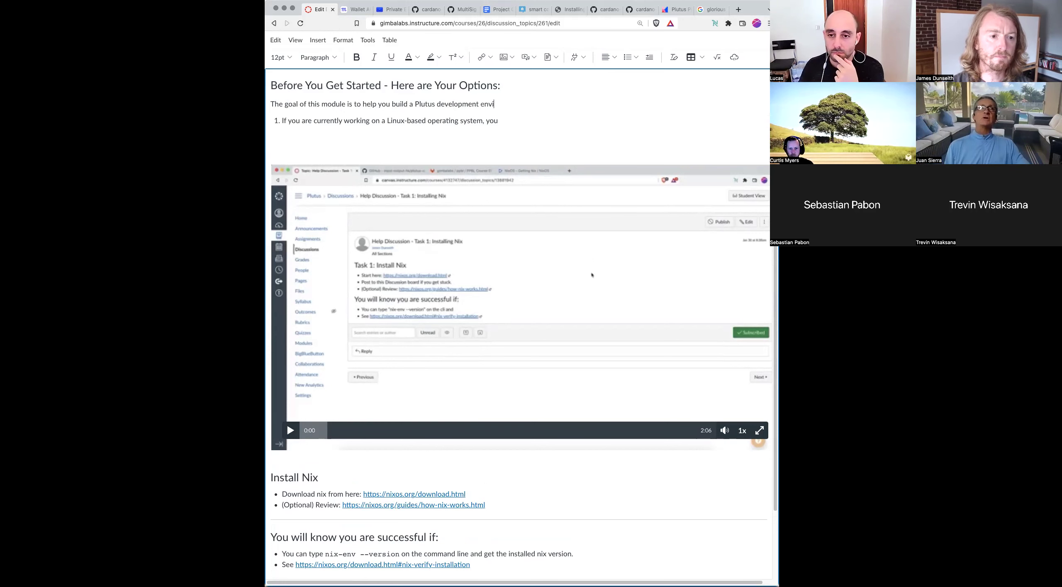
text(roon)
key(BackSpace)
key(BackSpace)
key(BackSpace)
text(onment. In order)
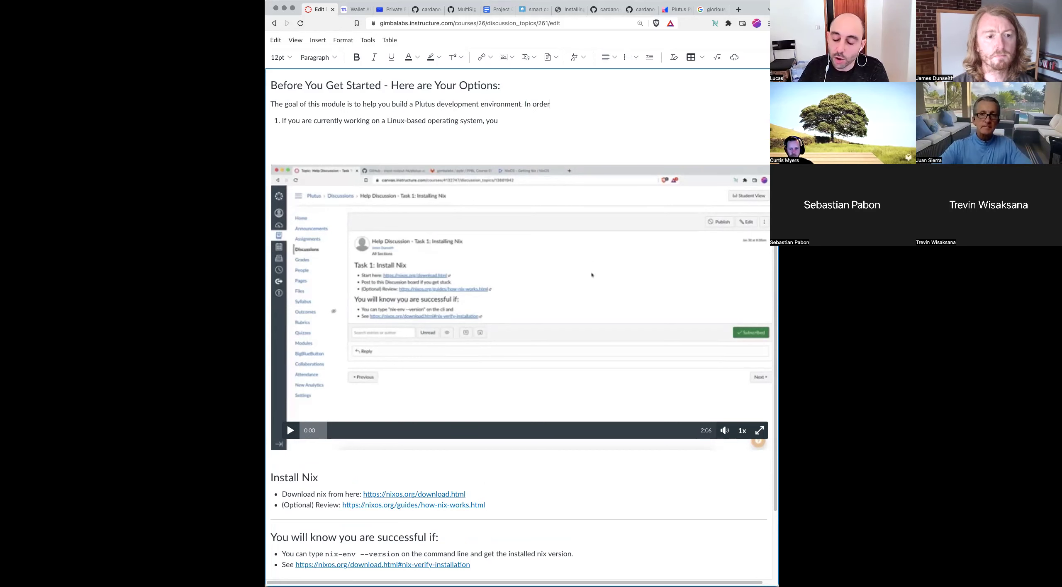
Step: Complete the introductory paragraph after "In order" with "to that, you will first need to install Nix."
text( to that)
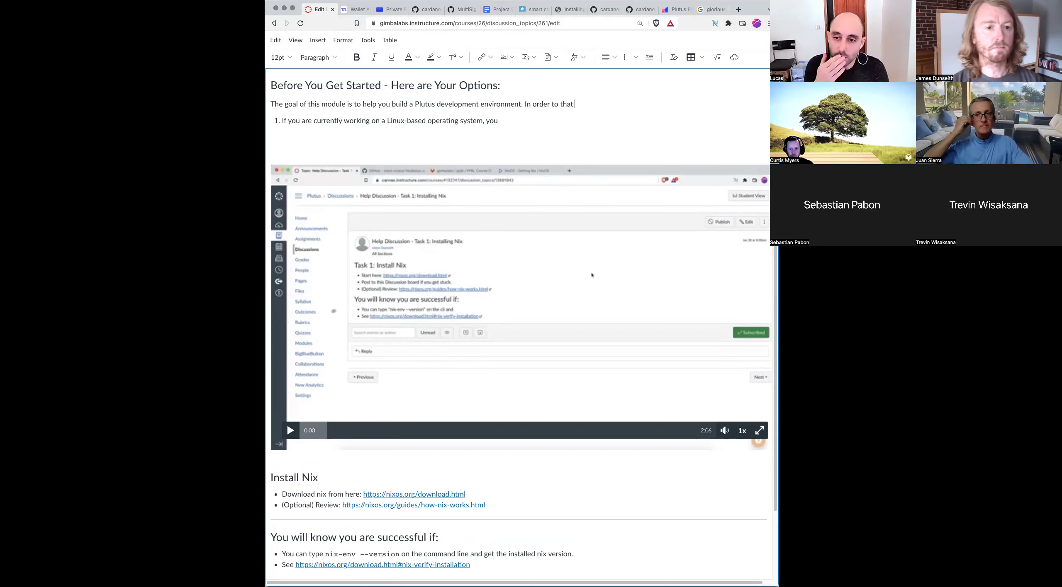
text(, you will fir)
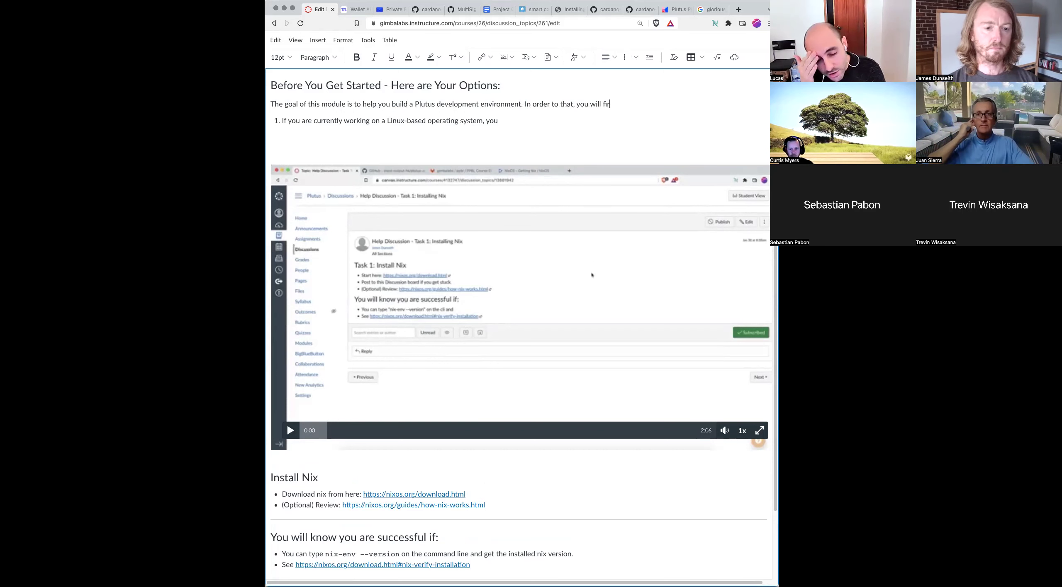
text(st need )
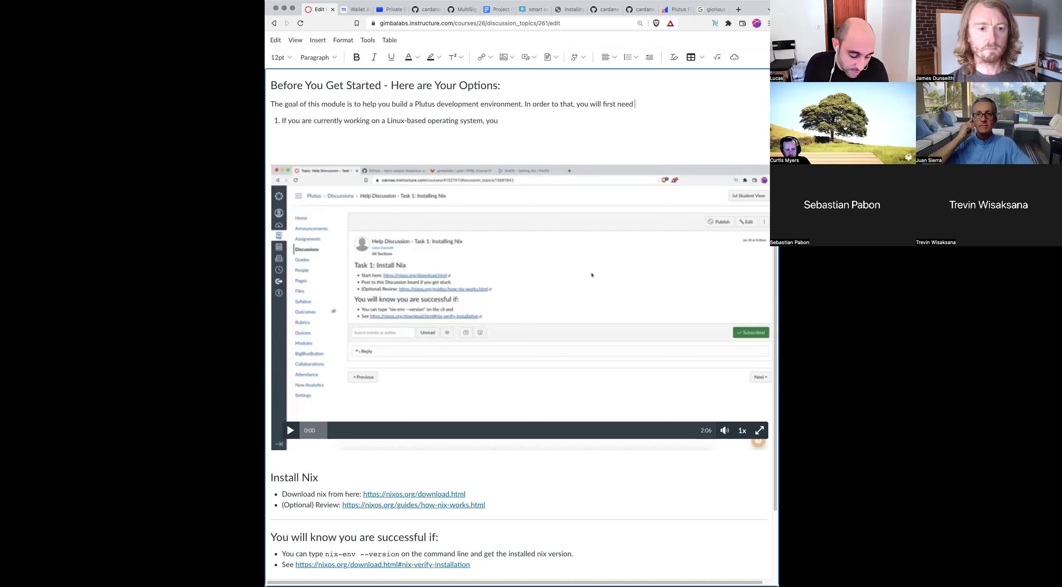
text(to install Nix)
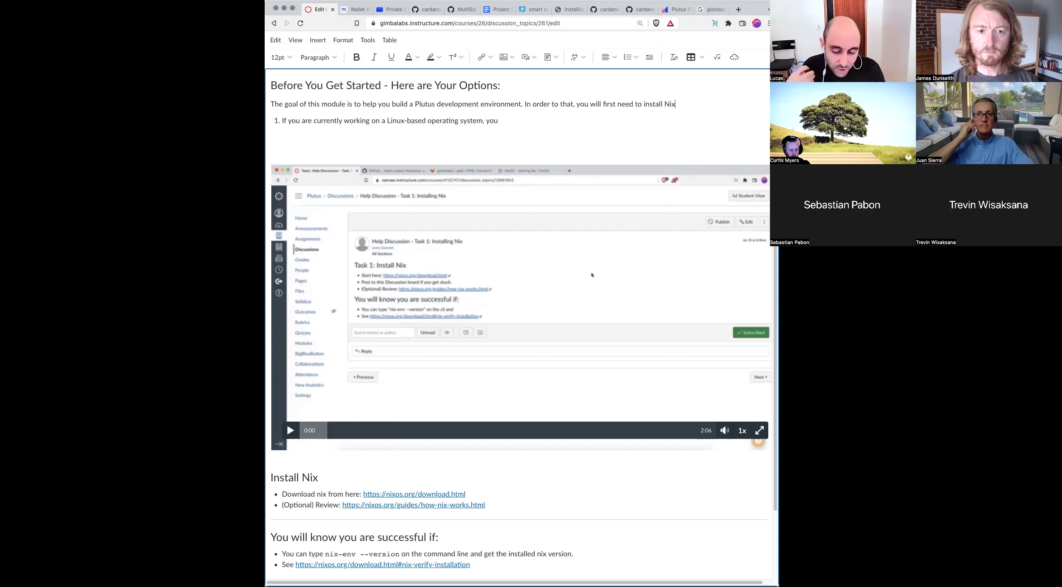
text(.)
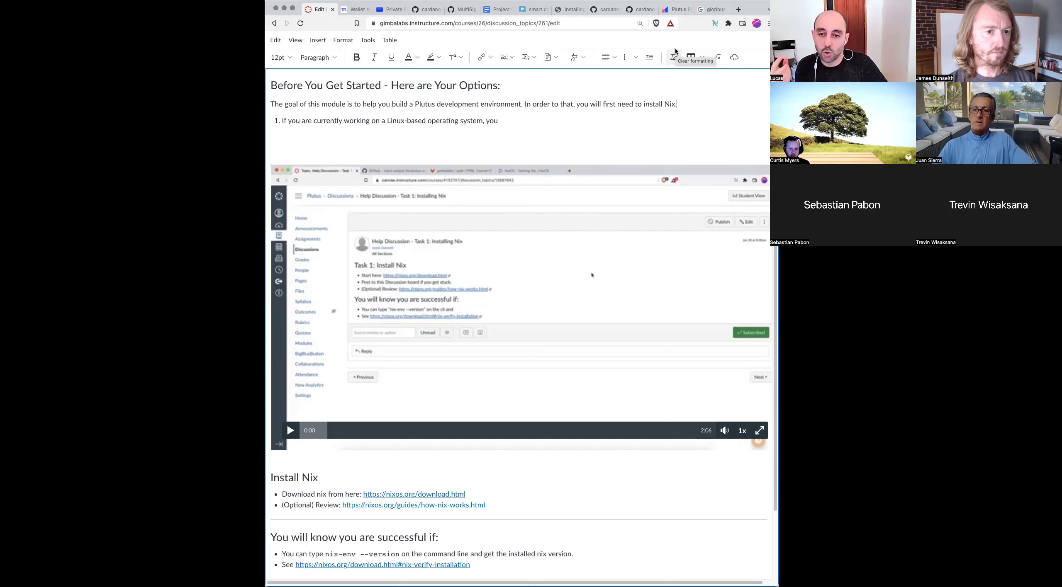
key(Return)
key(BackSpace)
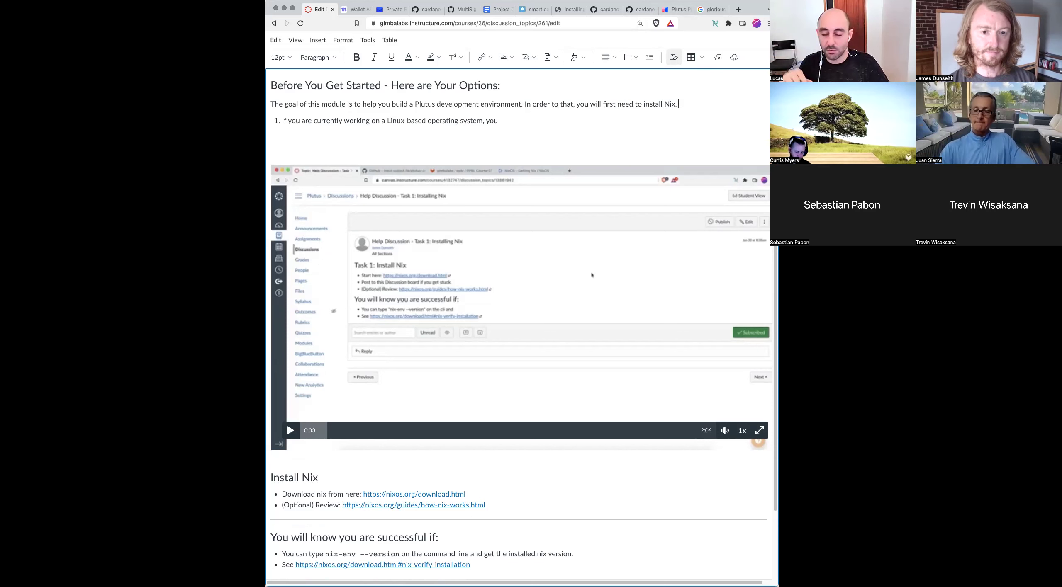
Step: Add a second paragraph above the numbered list beginning "Installing Nix is a famously challenging step - and to make"
key(Return)
text(Installing n)
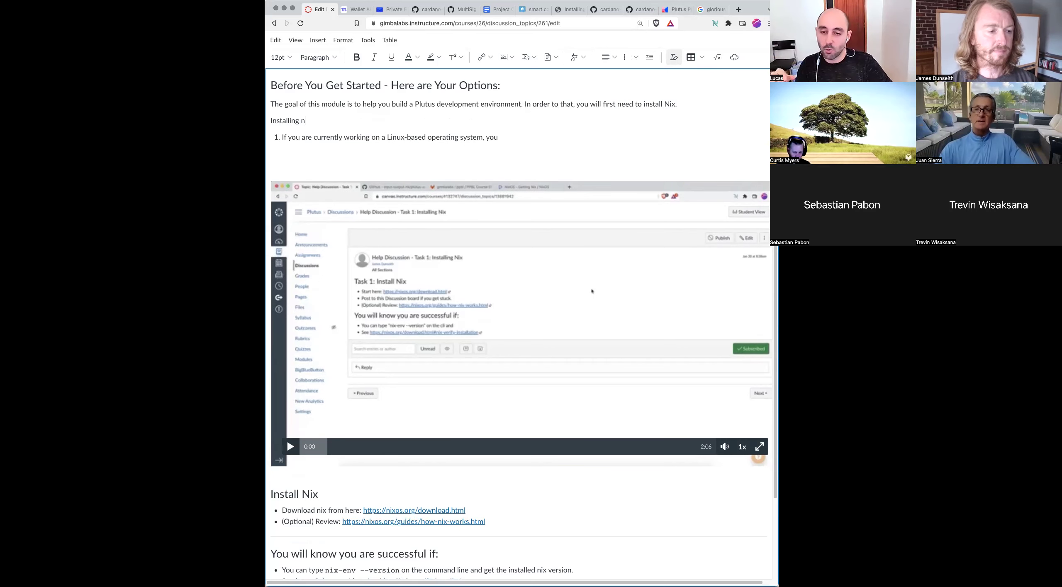
key(BackSpace)
text(Nix )
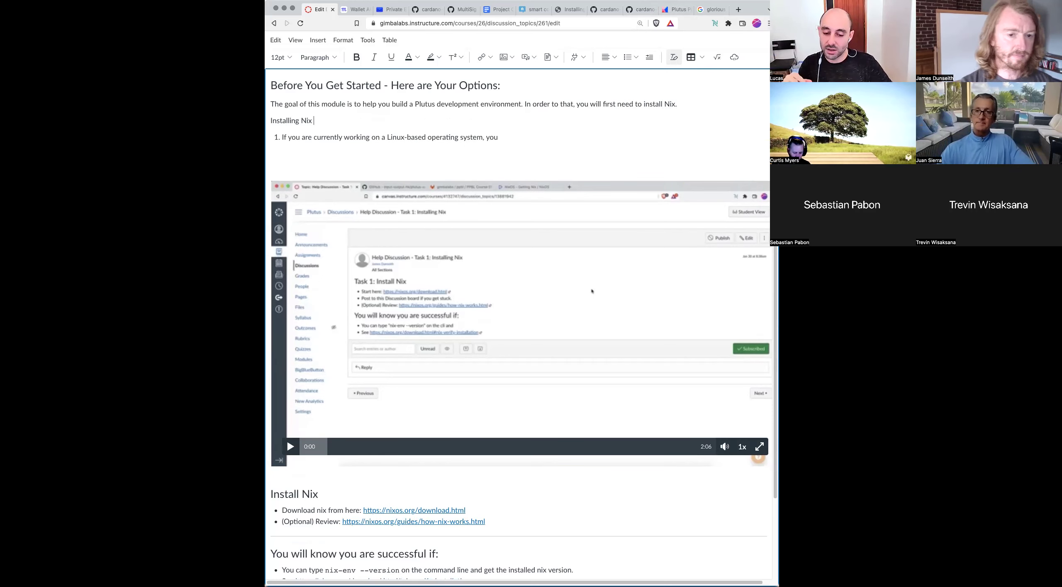
text(is a famou)
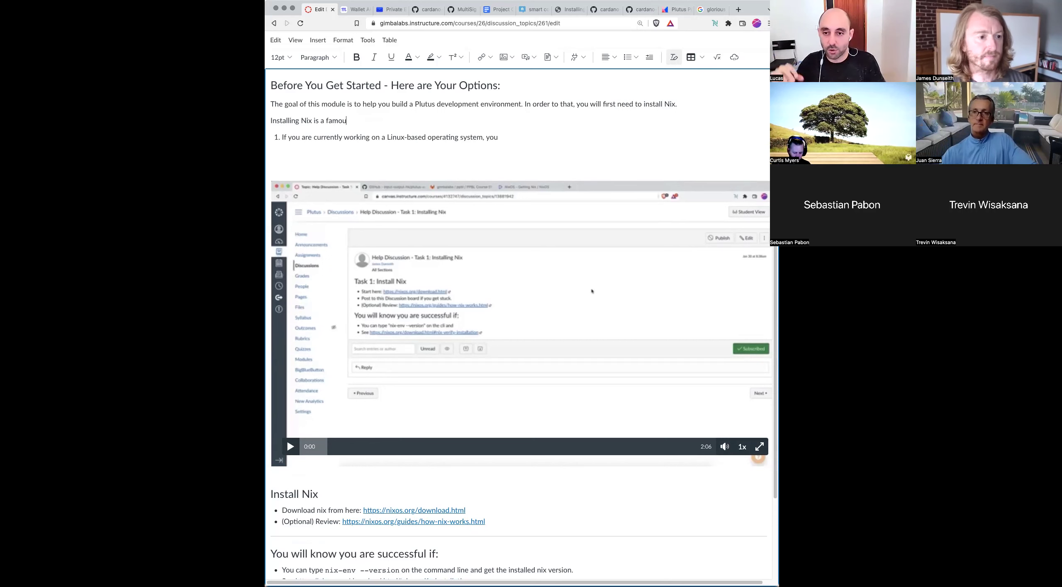
text(sly cha)
key(BackSpace)
text(ly challenging st)
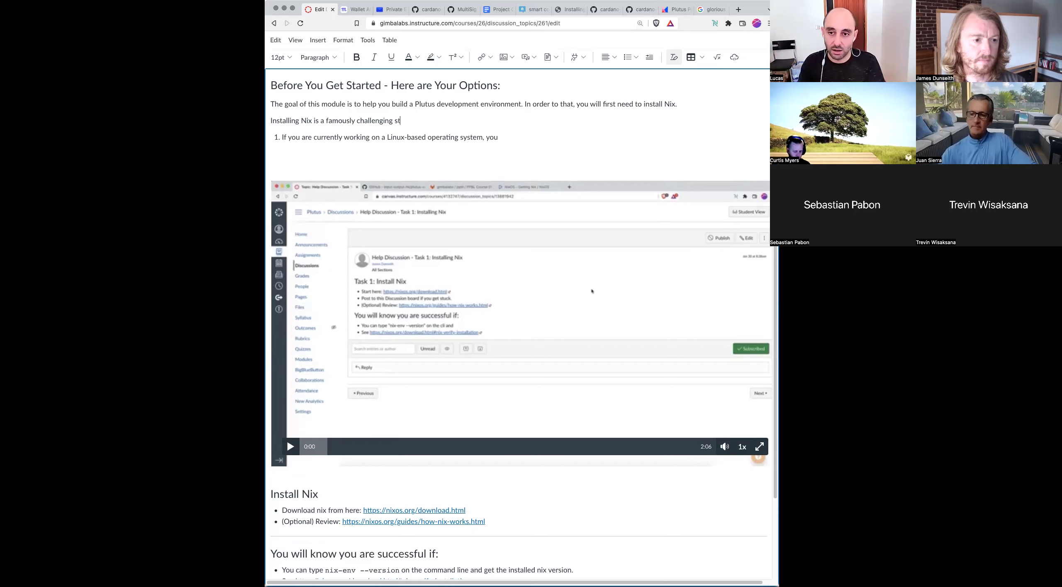
text(ep - and to mak)
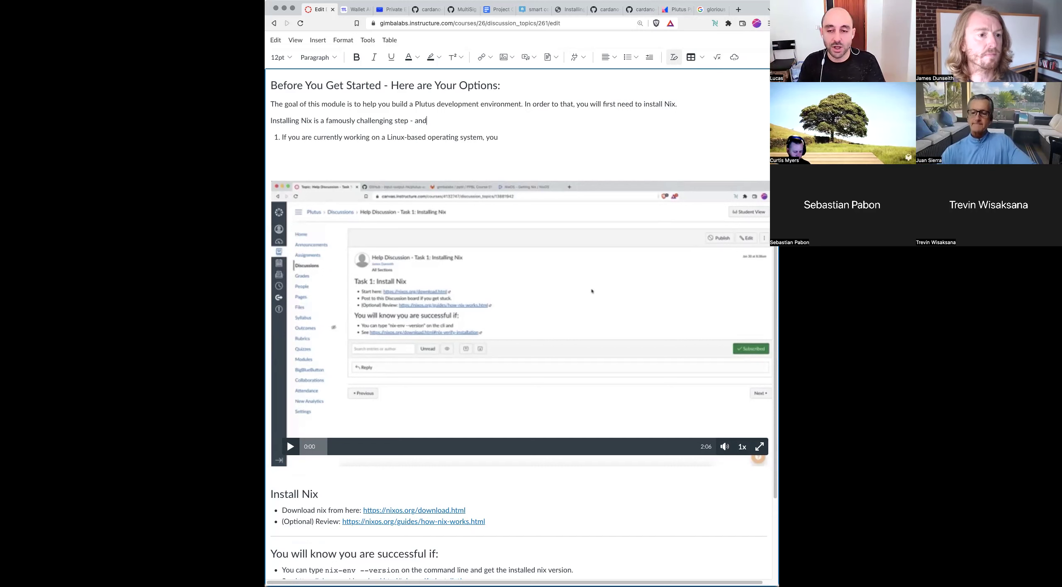
Step: Continue the second paragraph with "it even more challenging, you have to think about a few different"
text(it )
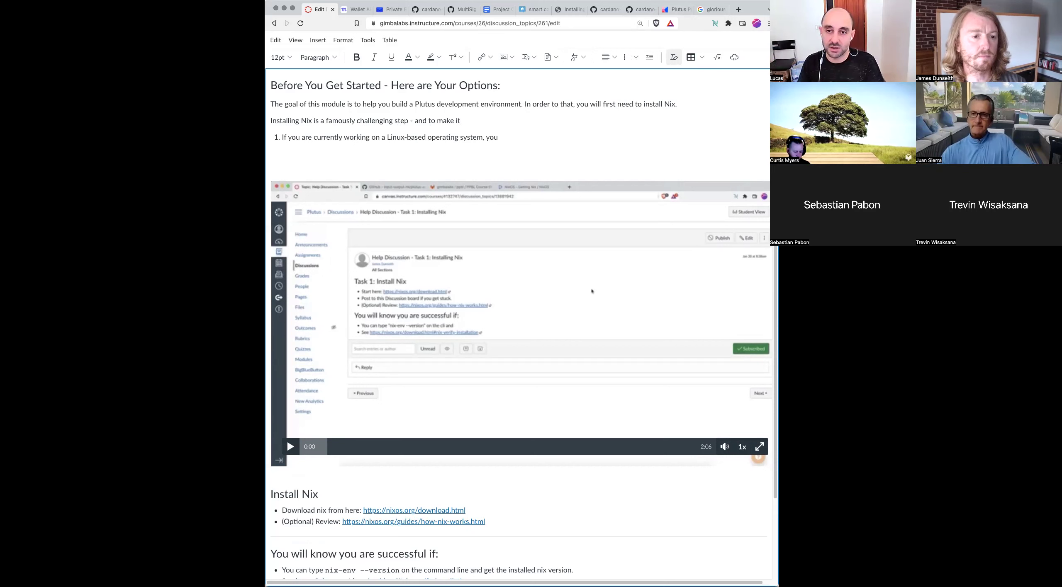
text(even more chal)
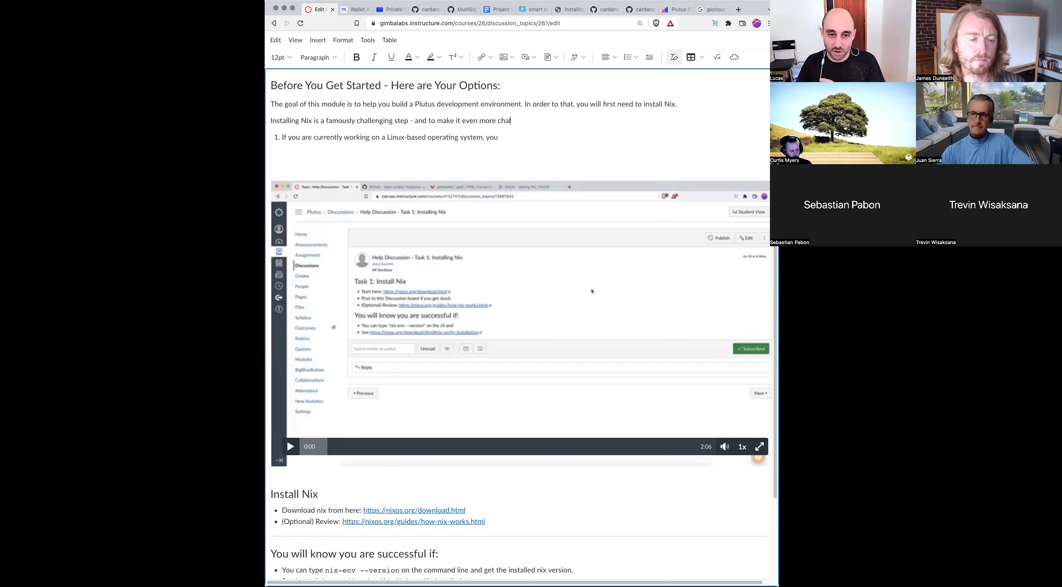
text(lengeng, )
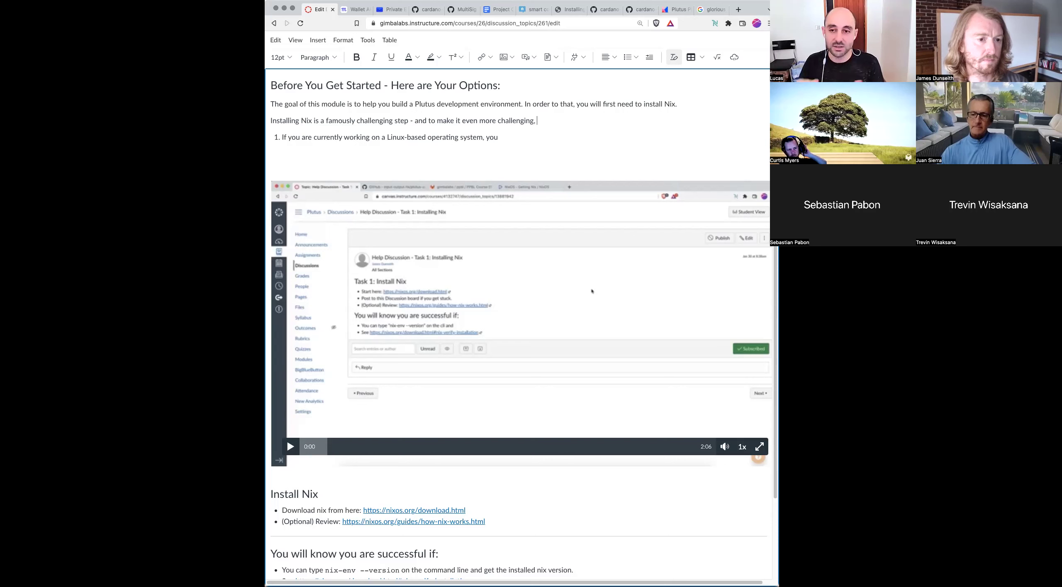
text(you )
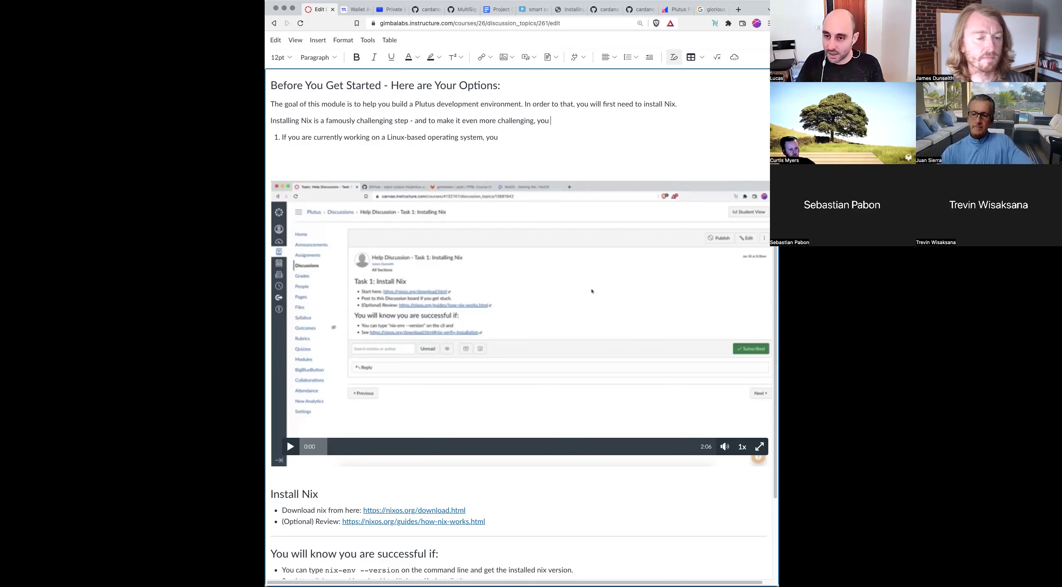
text(have to think about)
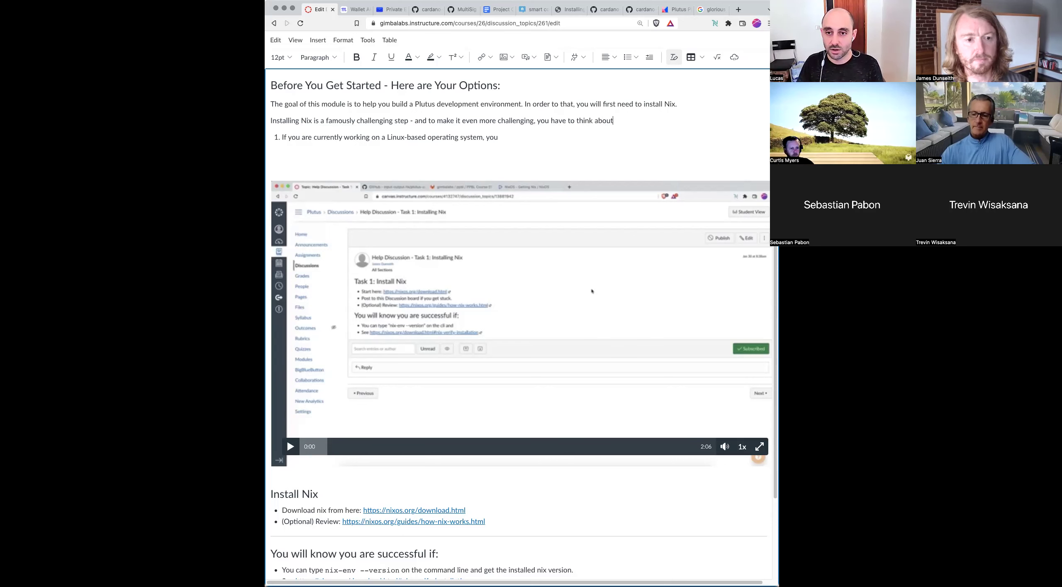
text( a few different)
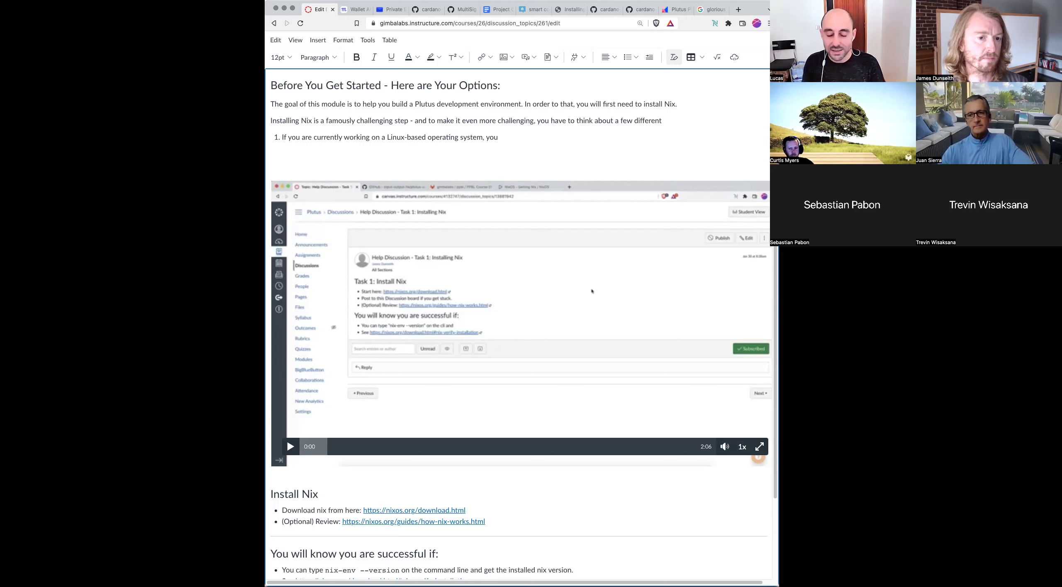
Step: Replace "think about a few different" at the end of the second paragraph with "understand your options."
key(BackSpace)
key(BackSpace)
key(BackSpace)
key(BackSpace)
key(BackSpace)
key(BackSpace)
key(BackSpace)
key(BackSpace)
key(BackSpace)
key(BackSpace)
key(BackSpace)
key(BackSpace)
key(BackSpace)
key(BackSpace)
key(BackSpace)
key(BackSpace)
key(BackSpace)
key(BackSpace)
key(BackSpace)
key(BackSpace)
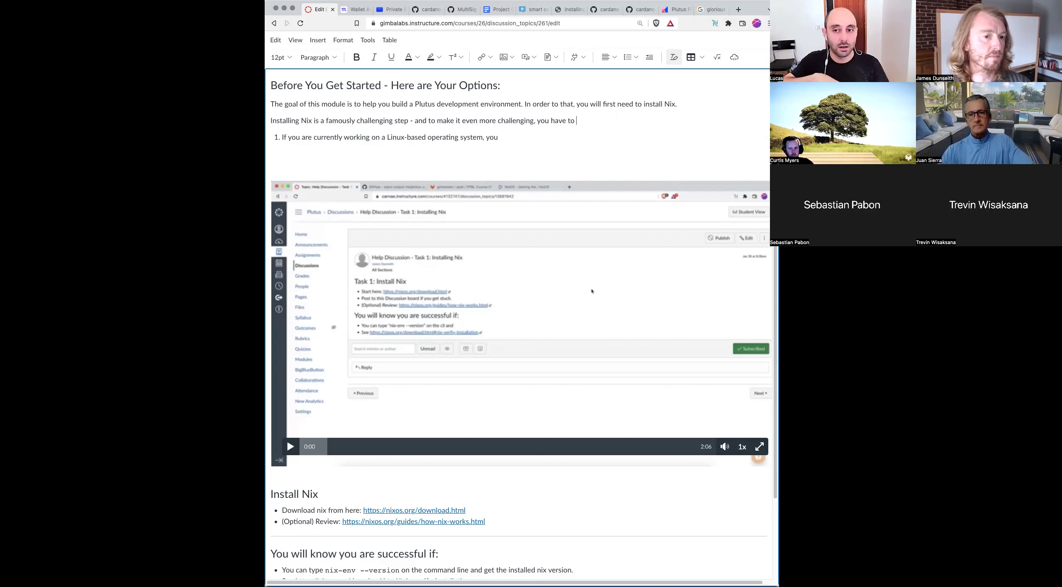
text(understand your otp)
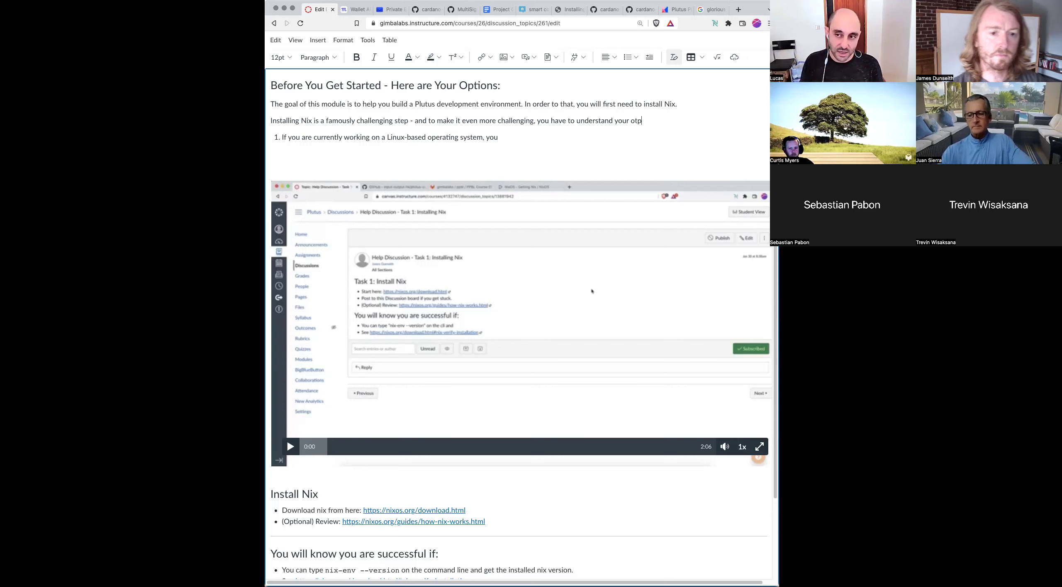
text(ptions.)
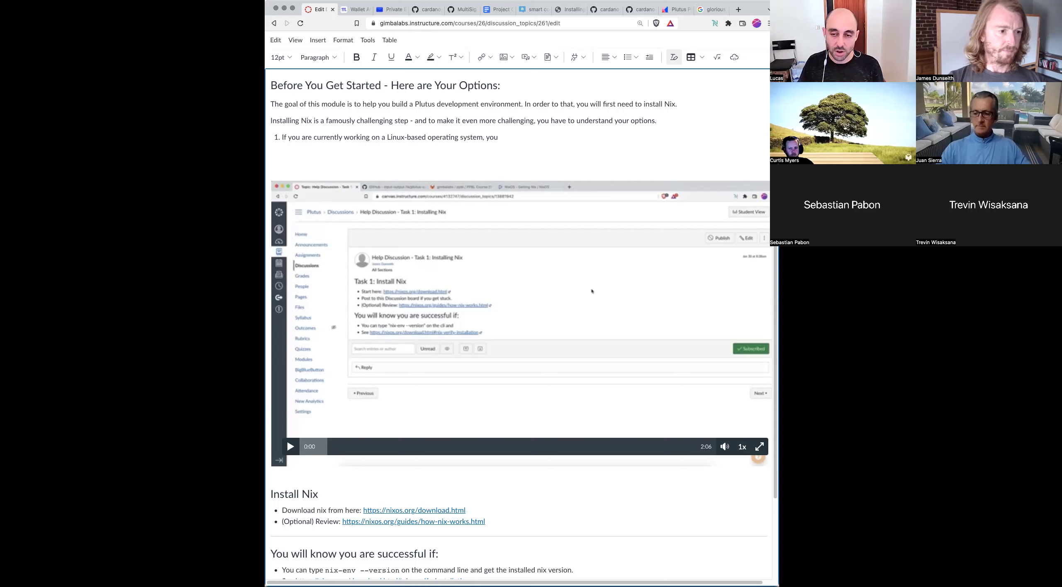
Step: Complete the Linux list item with "should be able to install Nix on it. Skip to "Install Nix" below."
text( should be abl)
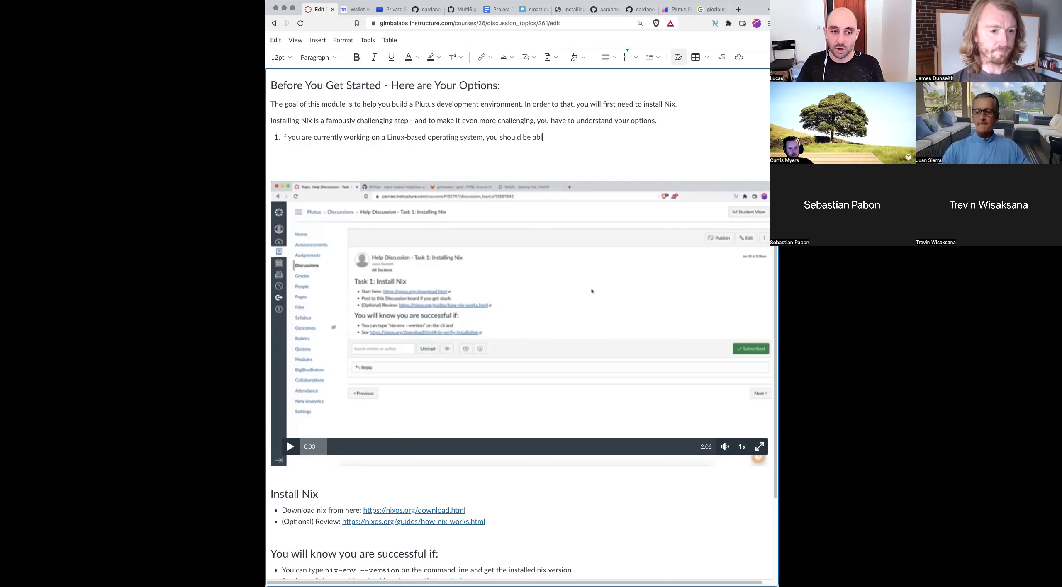
text(e to insta)
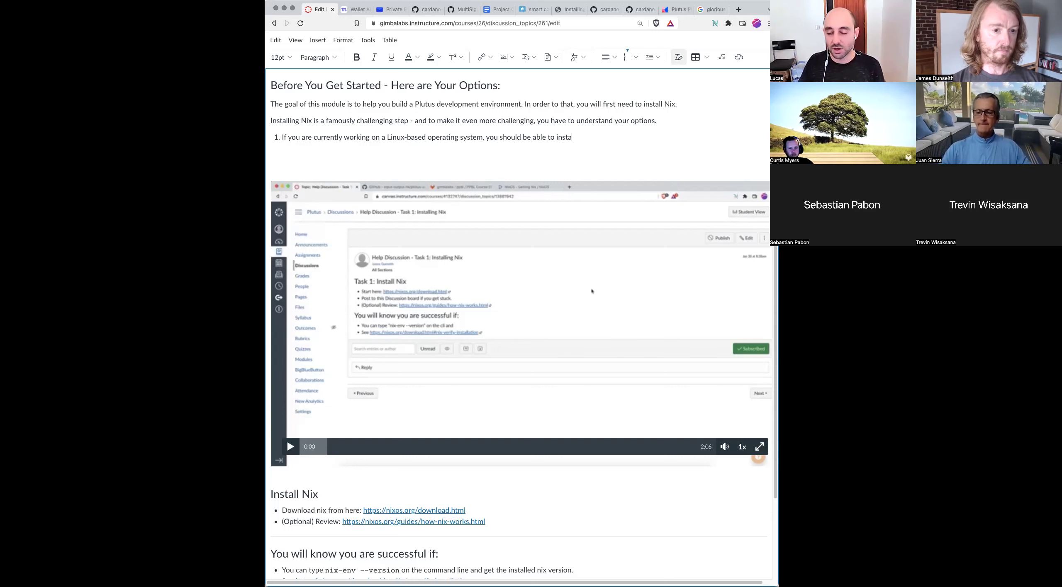
text(ll Nix on)
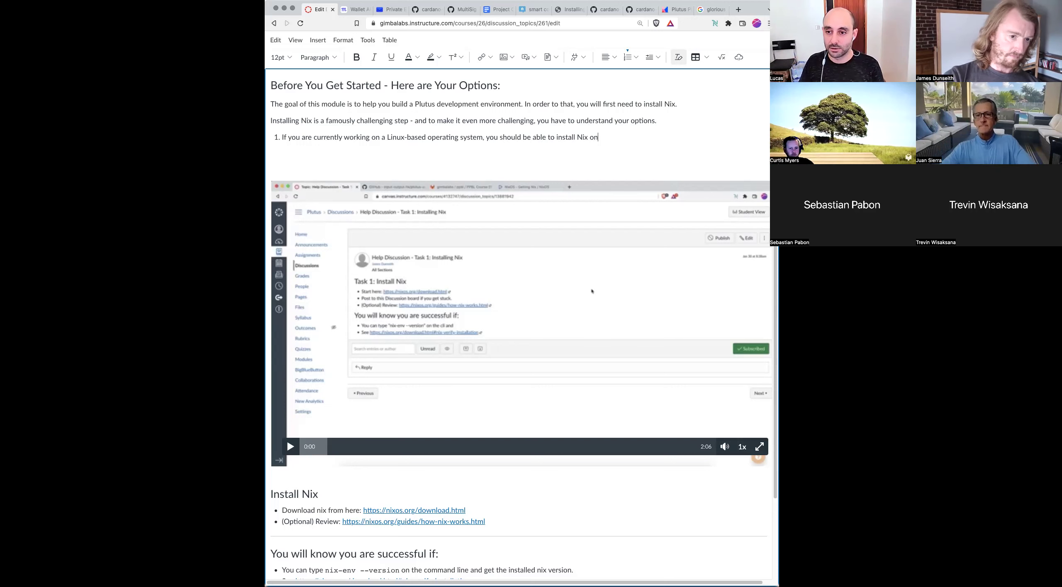
text( it.)
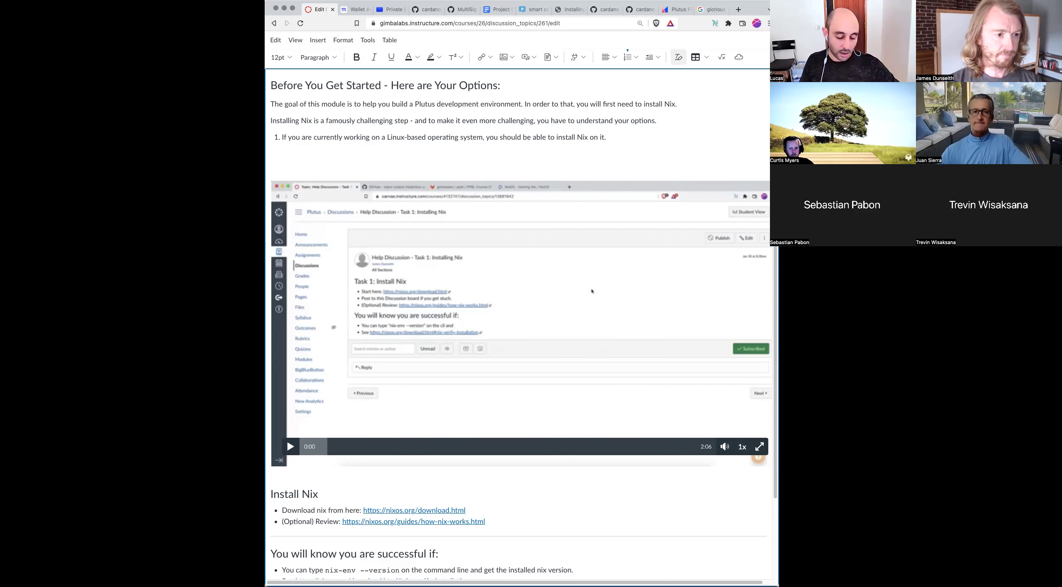
text(Ski)
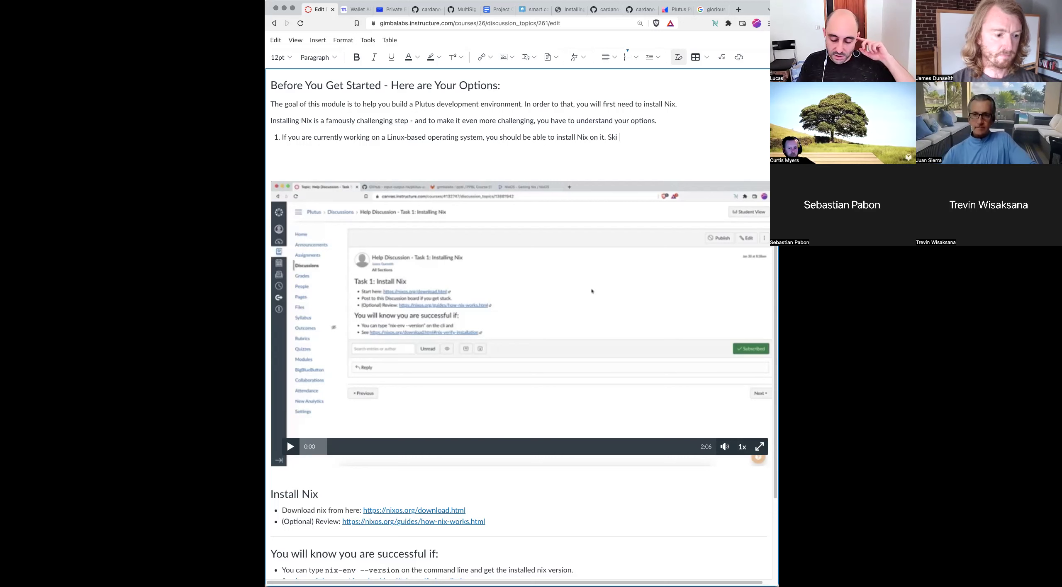
text(ipp to )
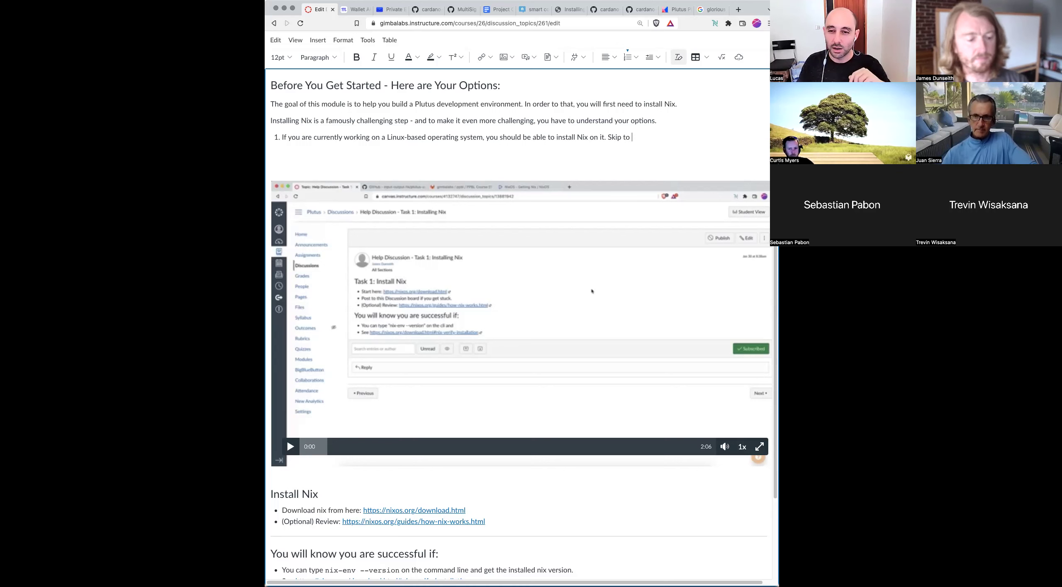
text("Install N)
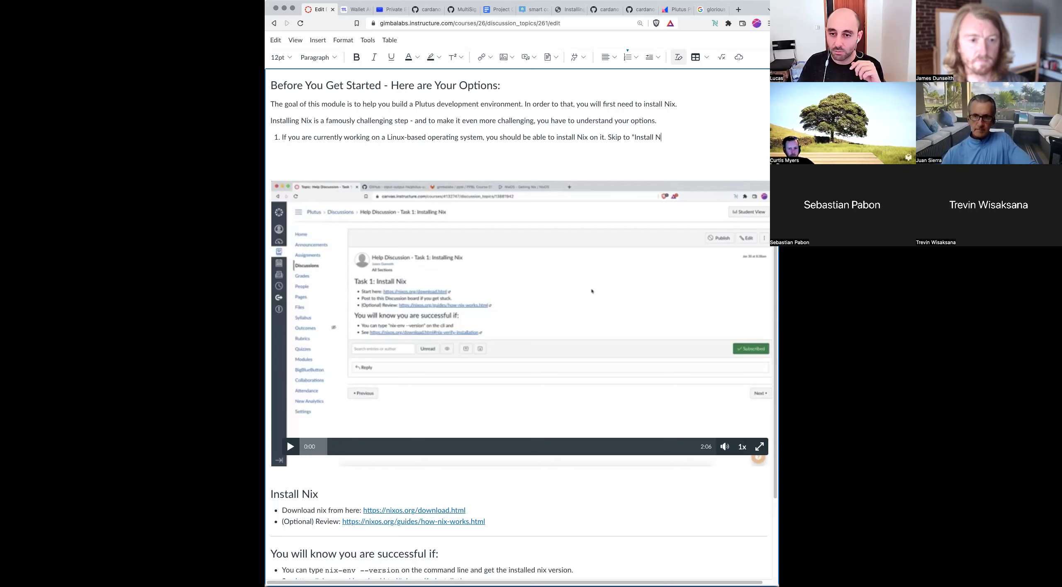
text(ix" below.)
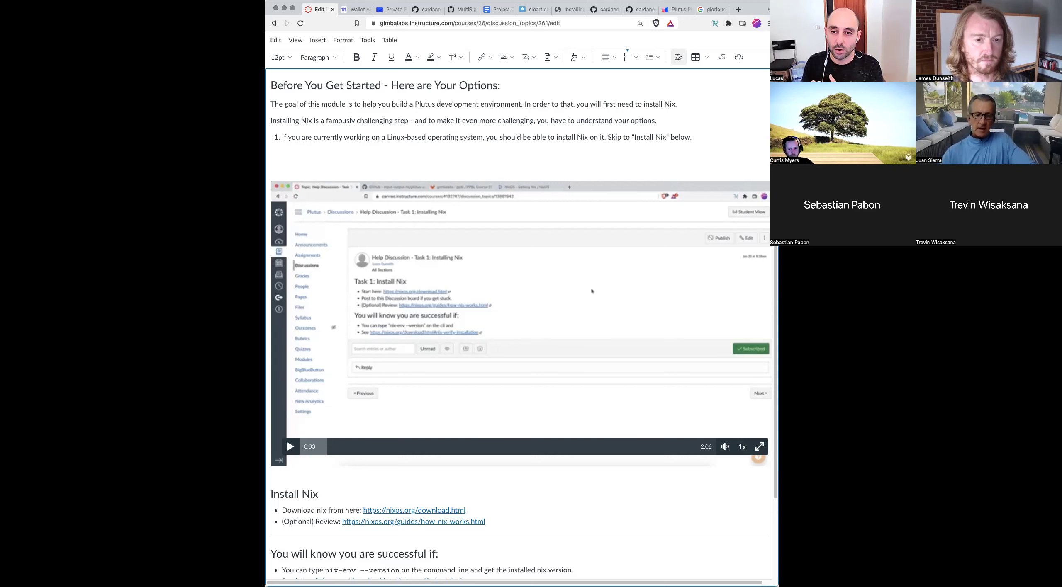
Step: Add a second list item: "If you are currently working on a Windows operating system, it will likely be"
key(Return)
text(If your are cur)
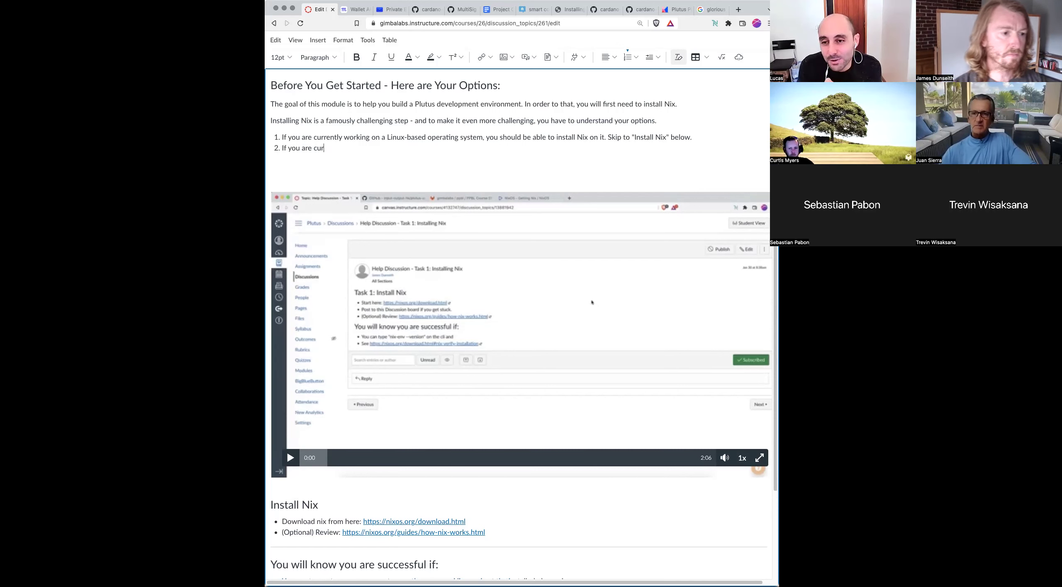
text(rently workon)
key(BackSpace)
text(ing a)
key(BackSpace)
text(on a Windows operating system, if)
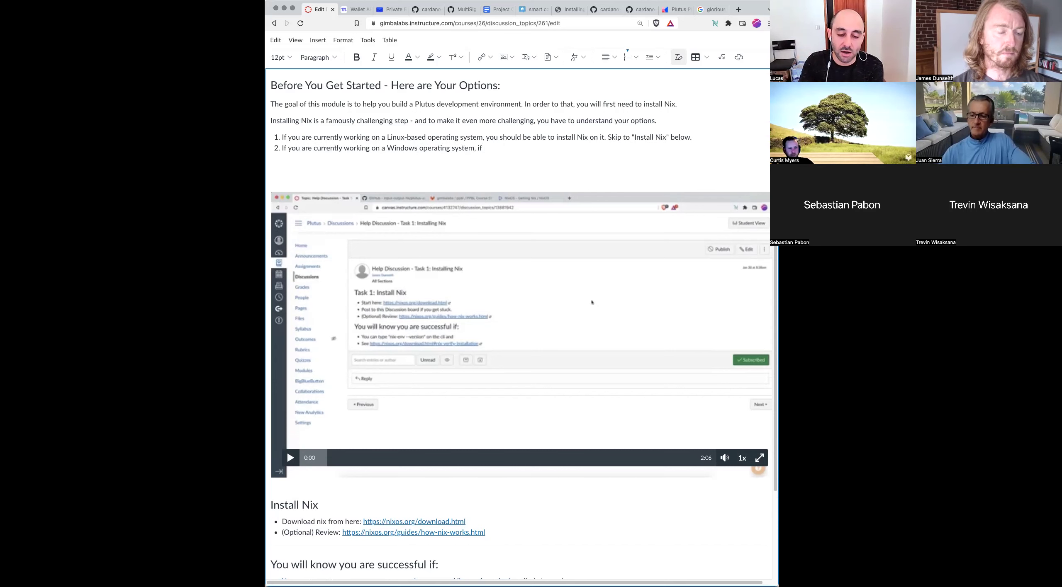
key(BackSpace)
key(BackSpace)
text(t will l)
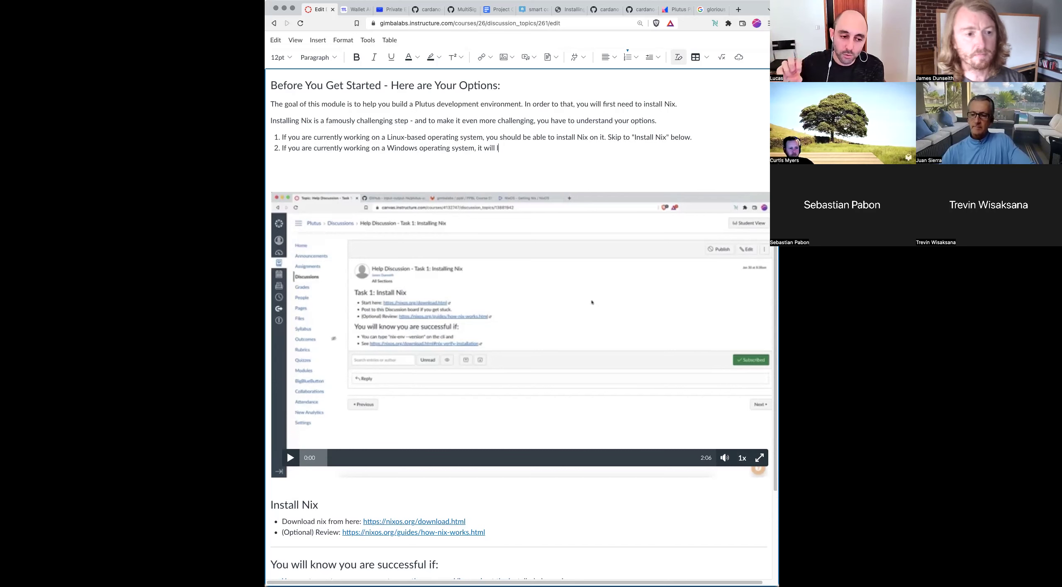
text(ike ly be)
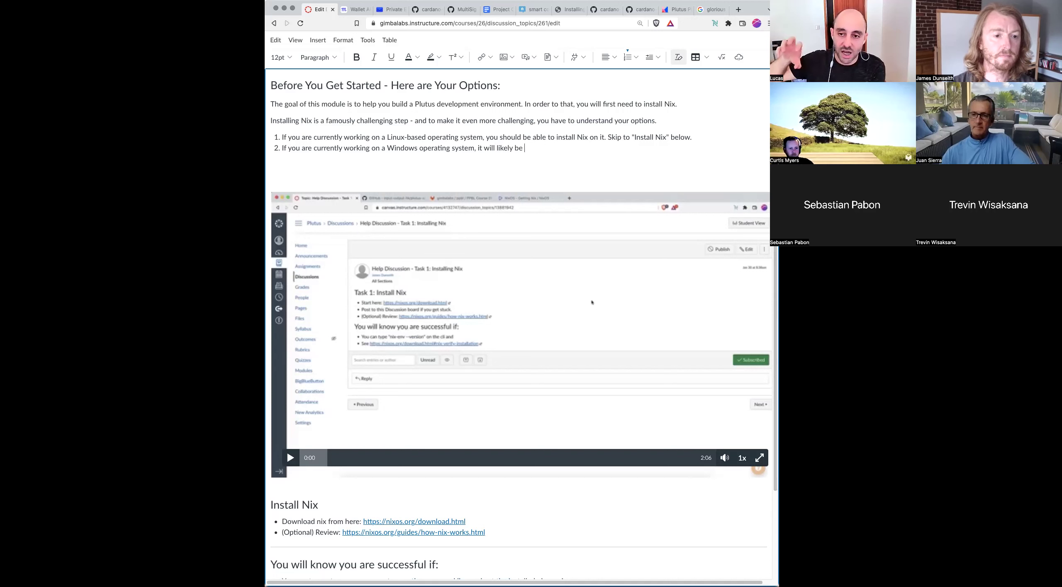
Step: Replace "it will likely be" in the Windows list item with "we recommend that you use a Virtual Machine to run Linux."
key(BackSpace)
key(BackSpace)
key(BackSpace)
key(BackSpace)
key(BackSpace)
key(BackSpace)
key(BackSpace)
key(BackSpace)
key(BackSpace)
key(BackSpace)
key(BackSpace)
key(BackSpace)
key(BackSpace)
key(BackSpace)
key(BackSpace)
key(BackSpace)
key(BackSpace)
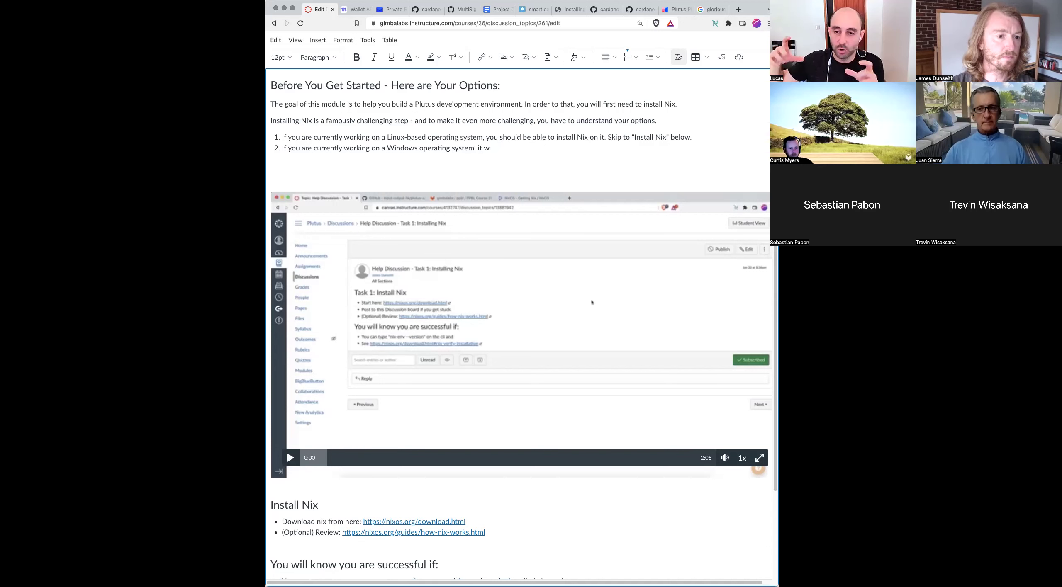
text(we recommen)
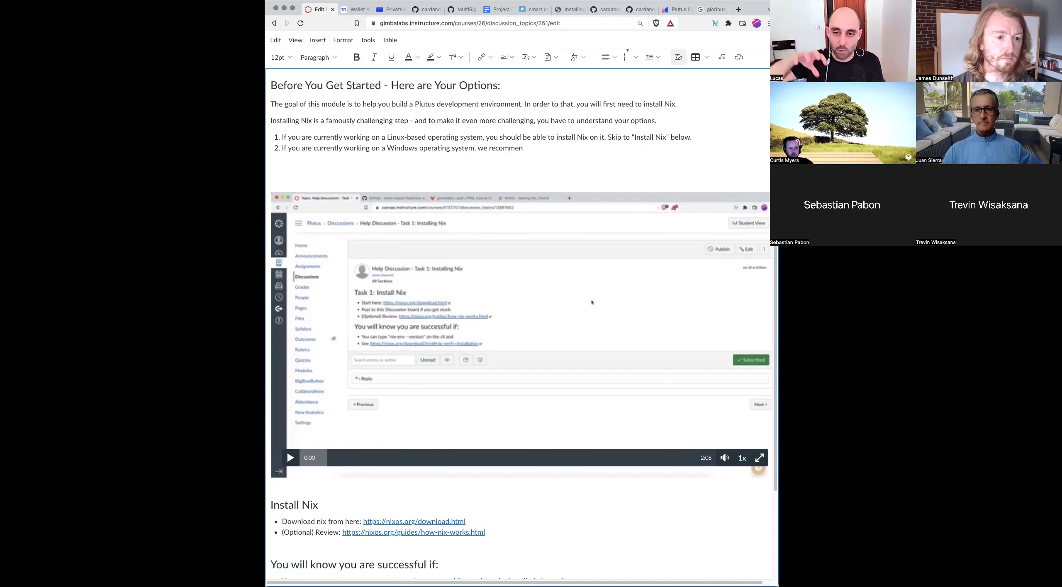
text(d that you use )
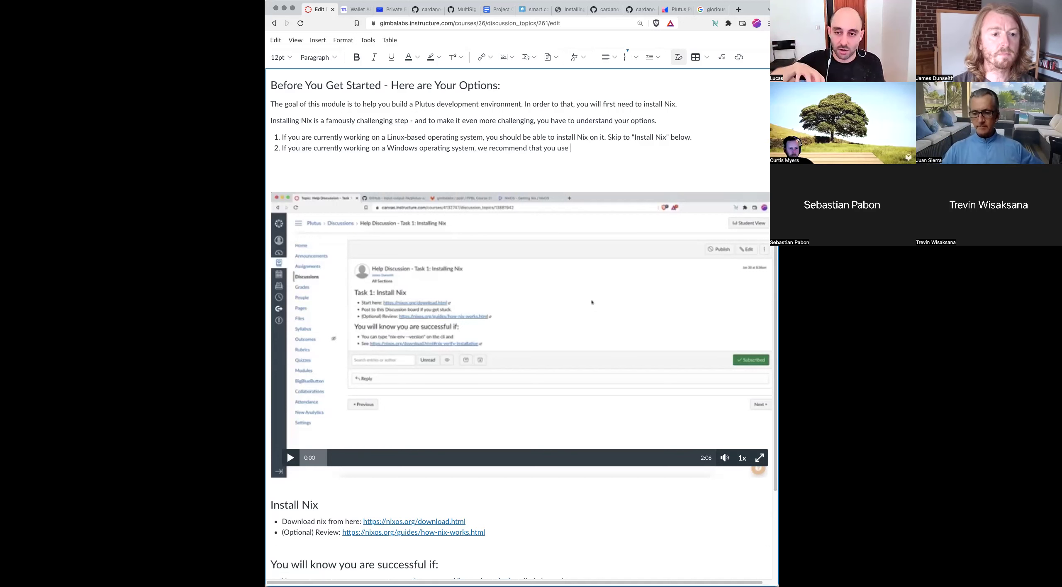
text(a Virtual Machine to run Linux)
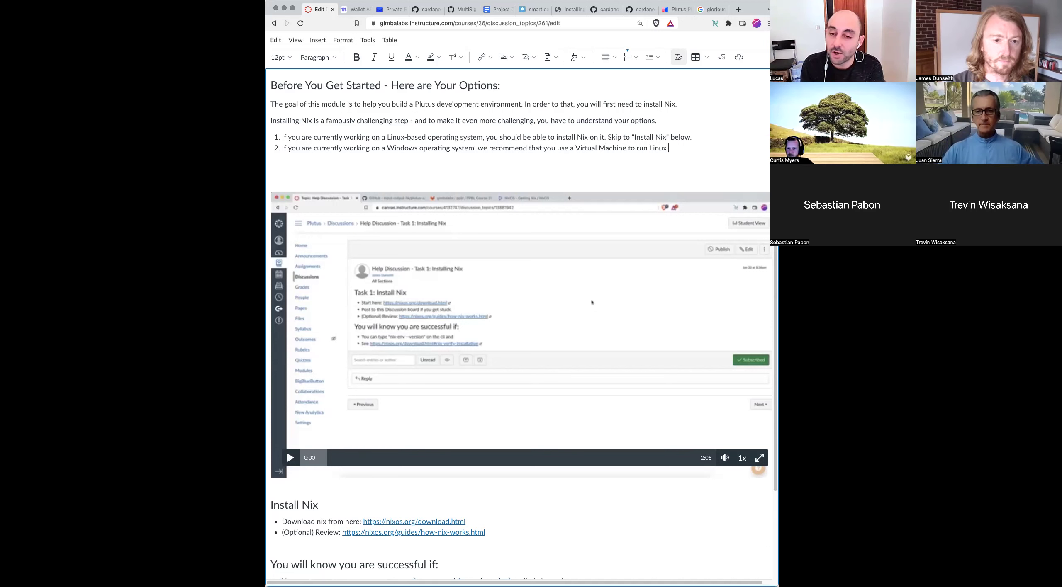
Step: Extend the Windows list item with "We have created documentation here to help with this process:"
text(W)
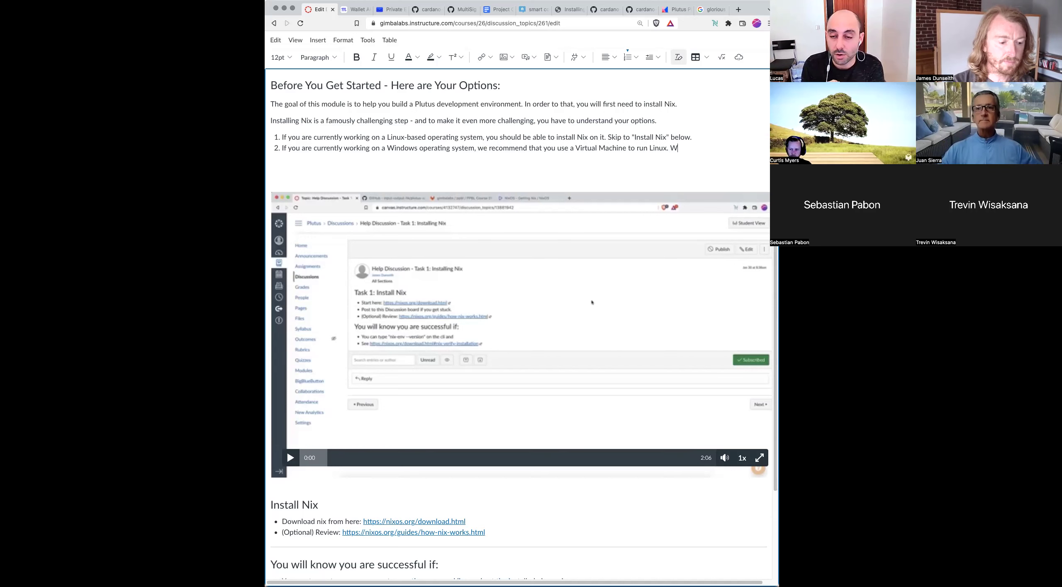
text(e have cre)
key(BackSpace)
key(BackSpace)
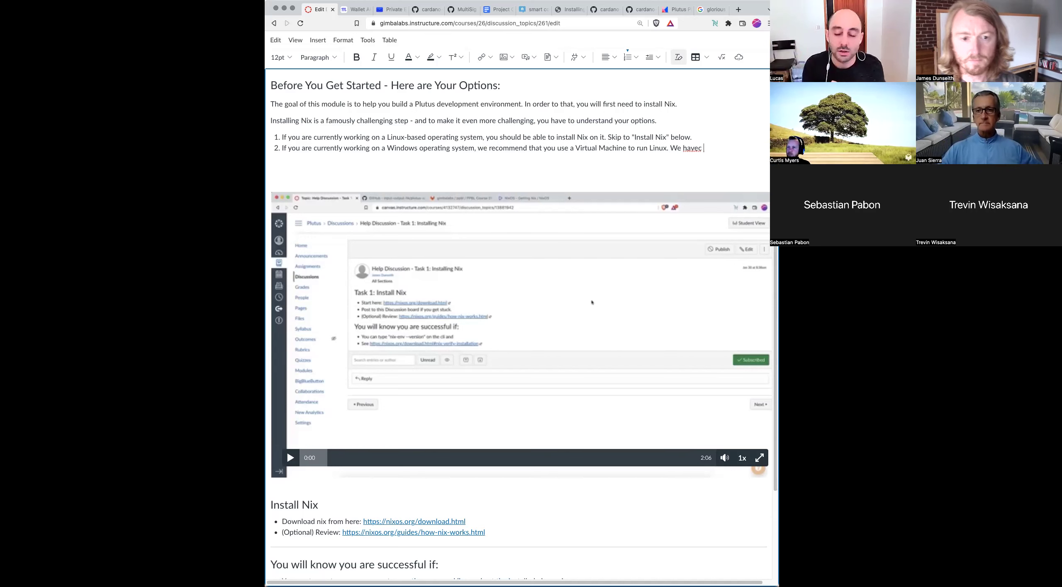
text(created d)
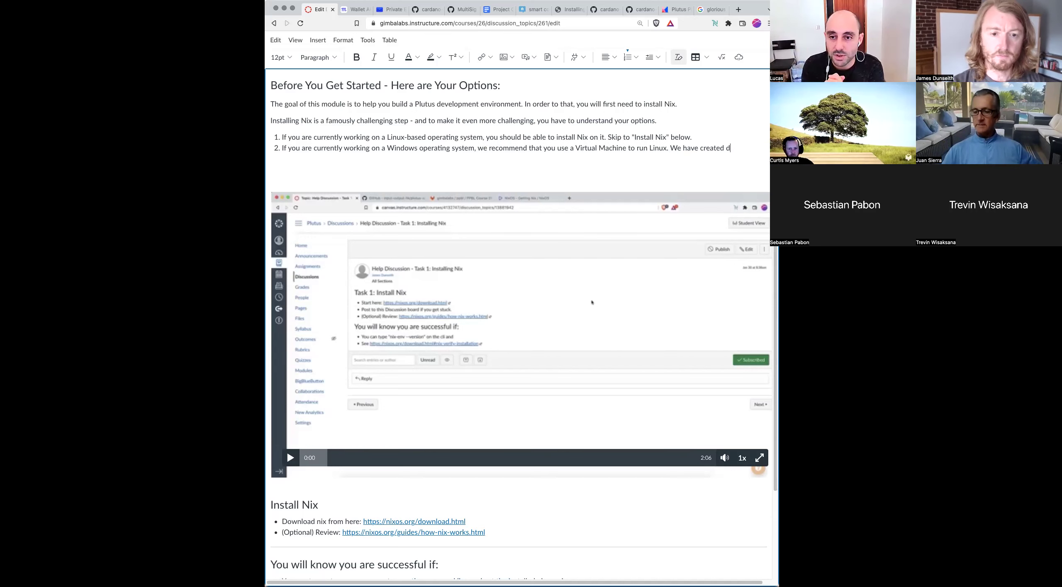
text(ocumentation here)
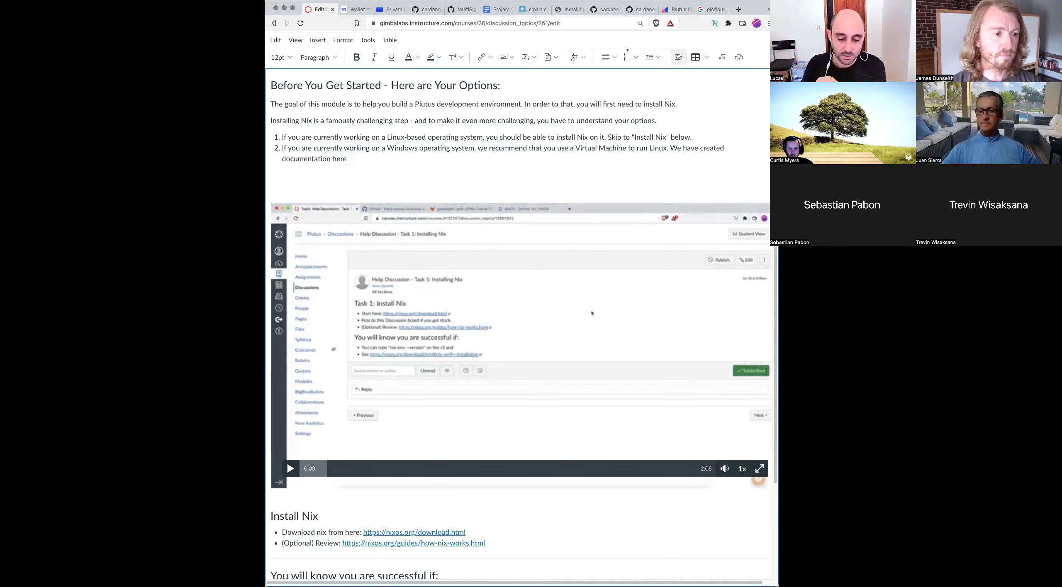
text( to help with this preo)
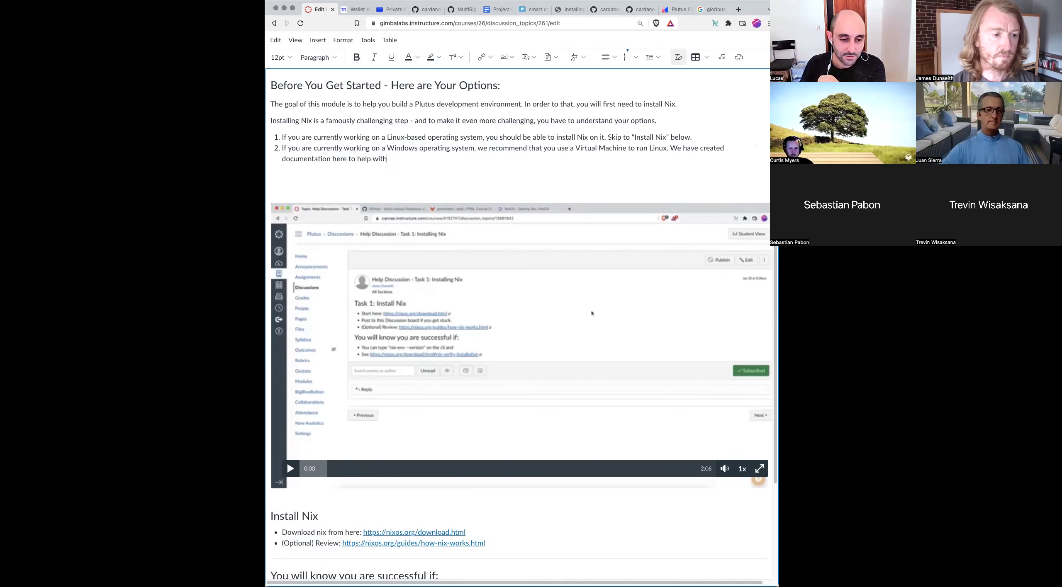
key(BackSpace)
key(BackSpace)
text(ocess:)
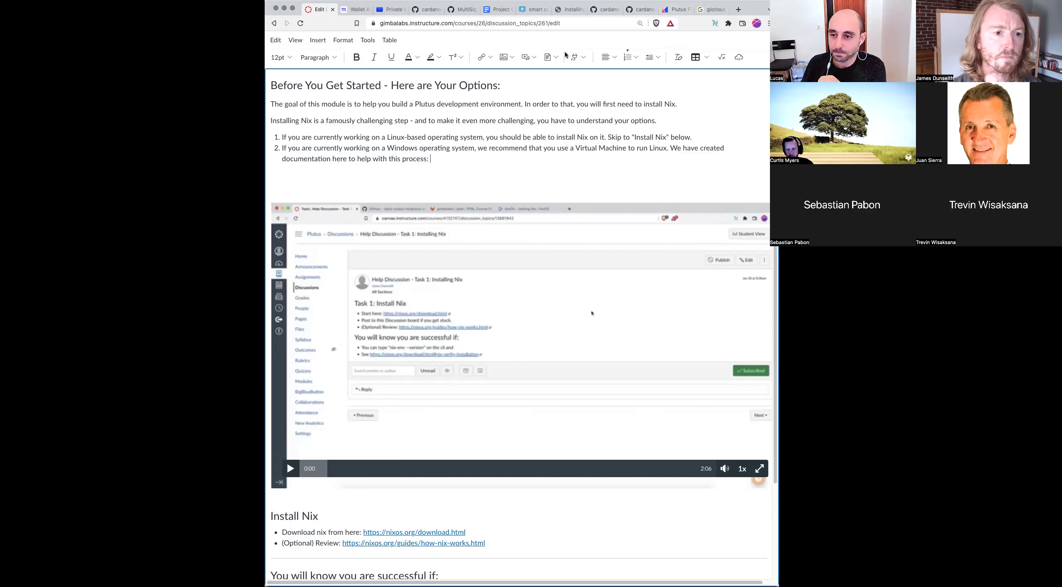
Step: Insert a course link to the discussion "101.1 (If Necessary) - How to Setup a Linux Virtual Machine" at the end of the Windows item
click(484, 57)
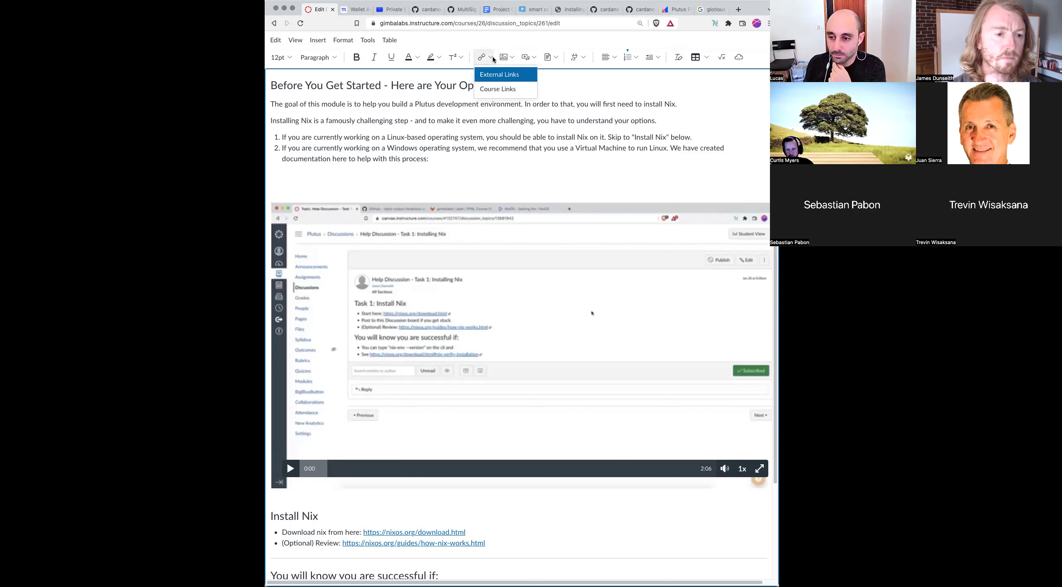
click(498, 88)
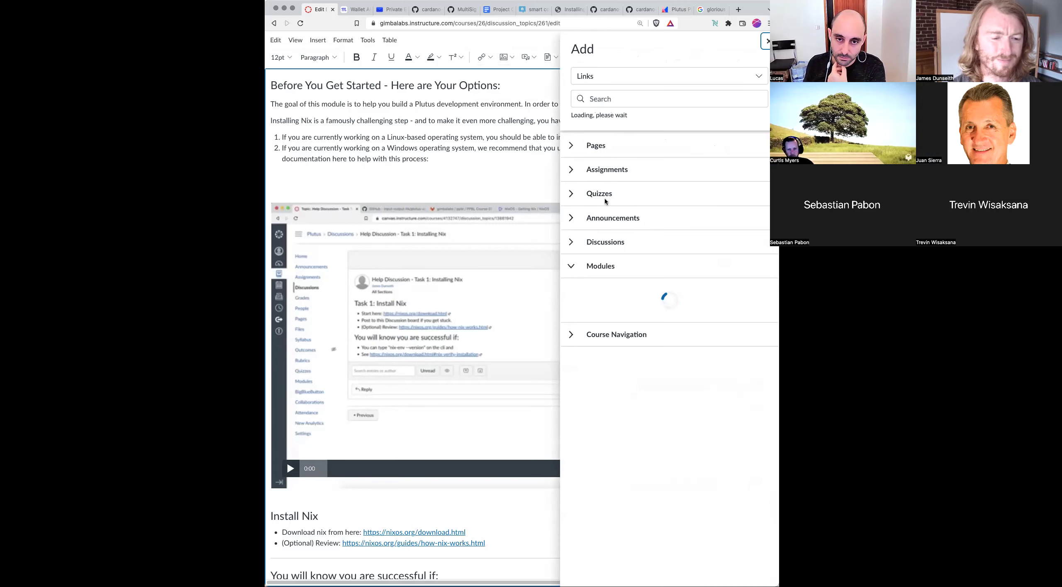
click(574, 174)
click(575, 176)
click(578, 240)
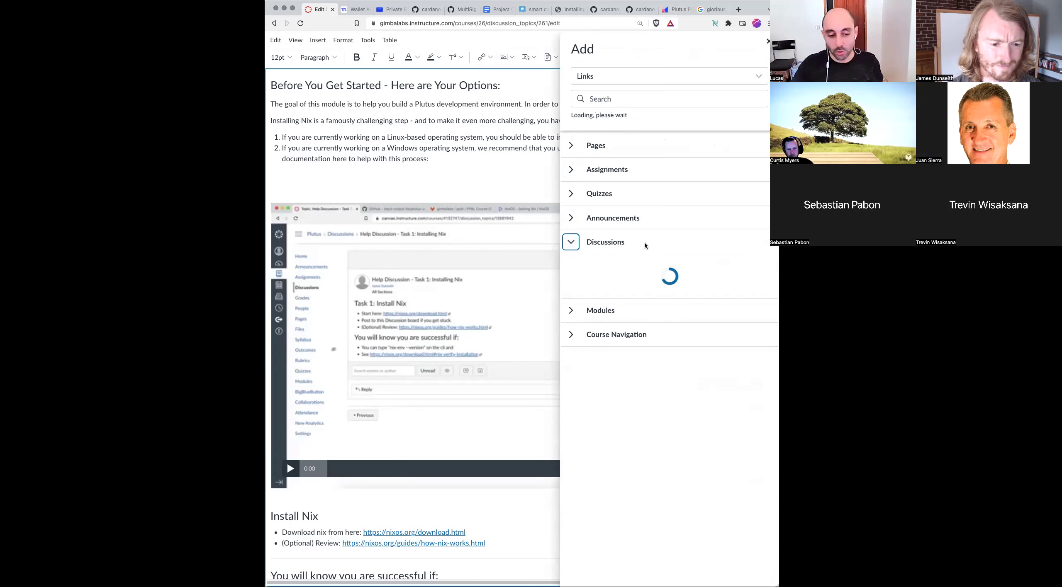
click(631, 266)
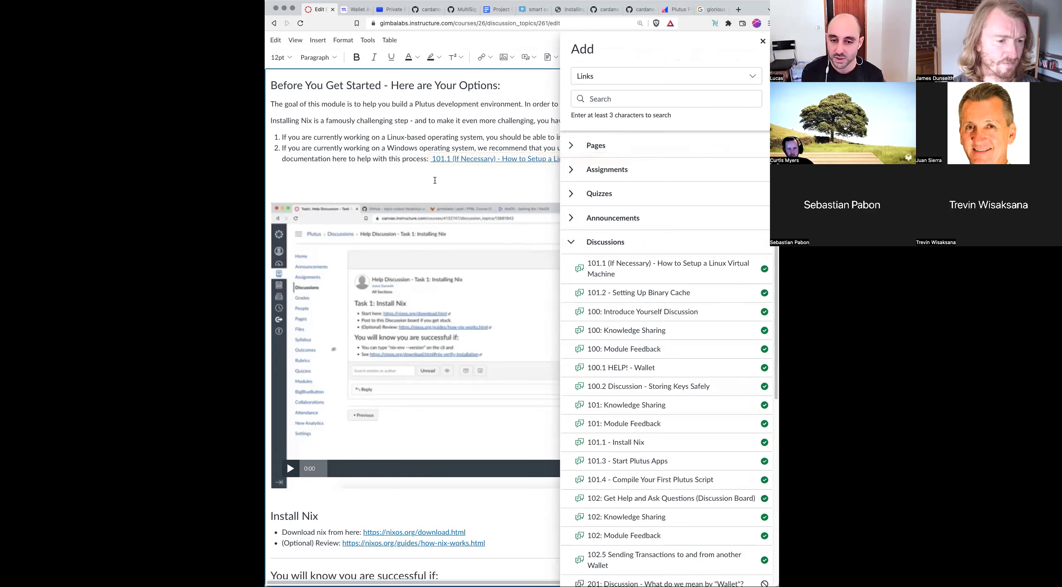
click(467, 159)
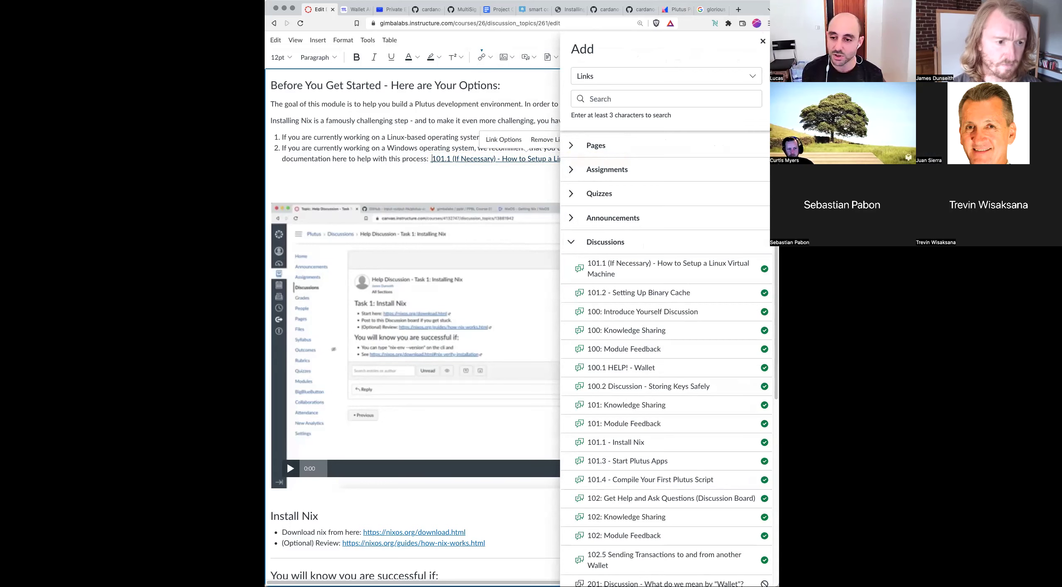
key(Escape)
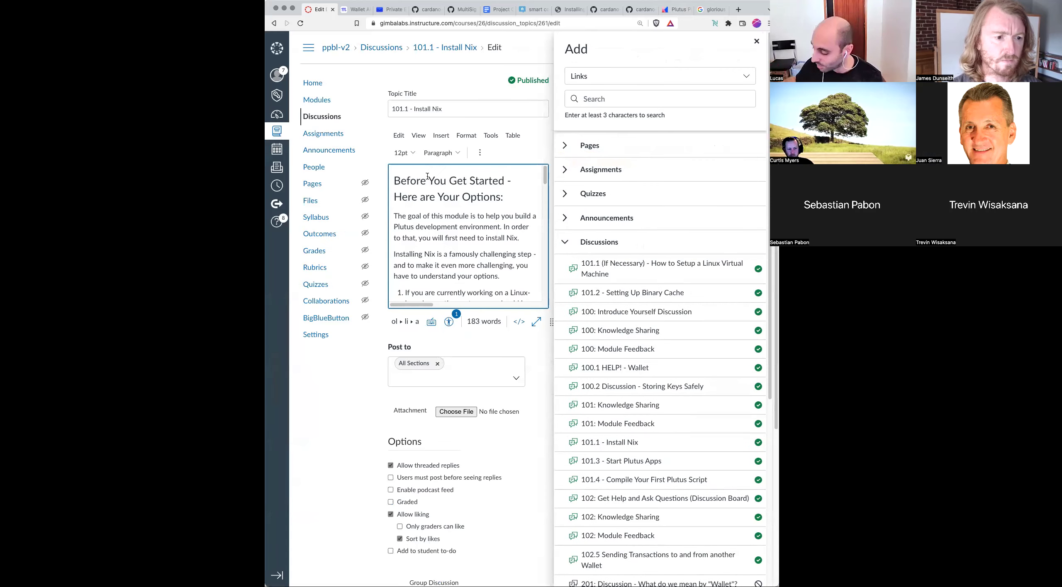
key(Escape)
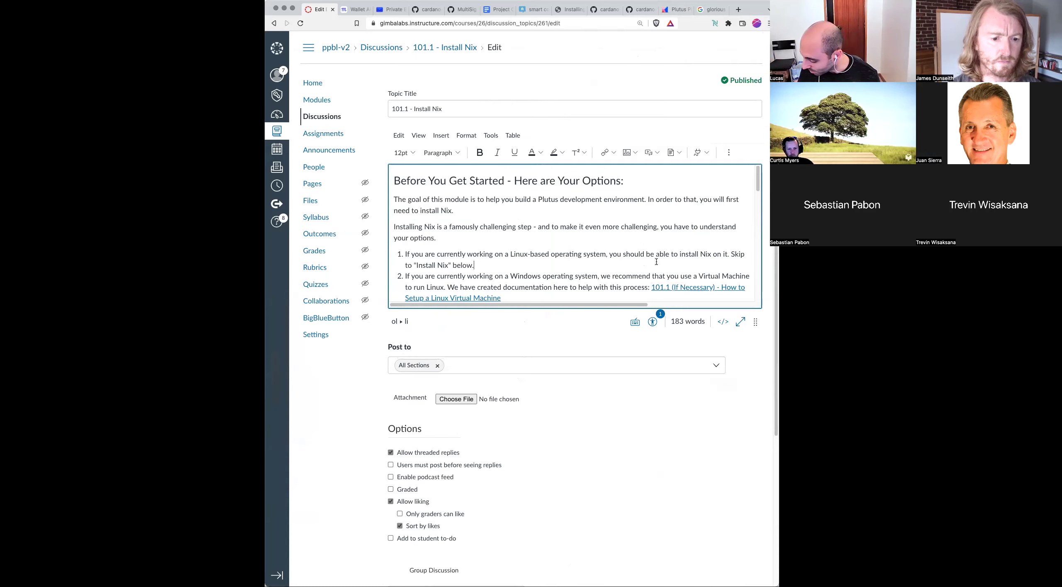
Step: Add a third list item: "If you are currently working on a Mac operating system, there are two possibilities:"
click(741, 322)
click(644, 163)
key(Return)
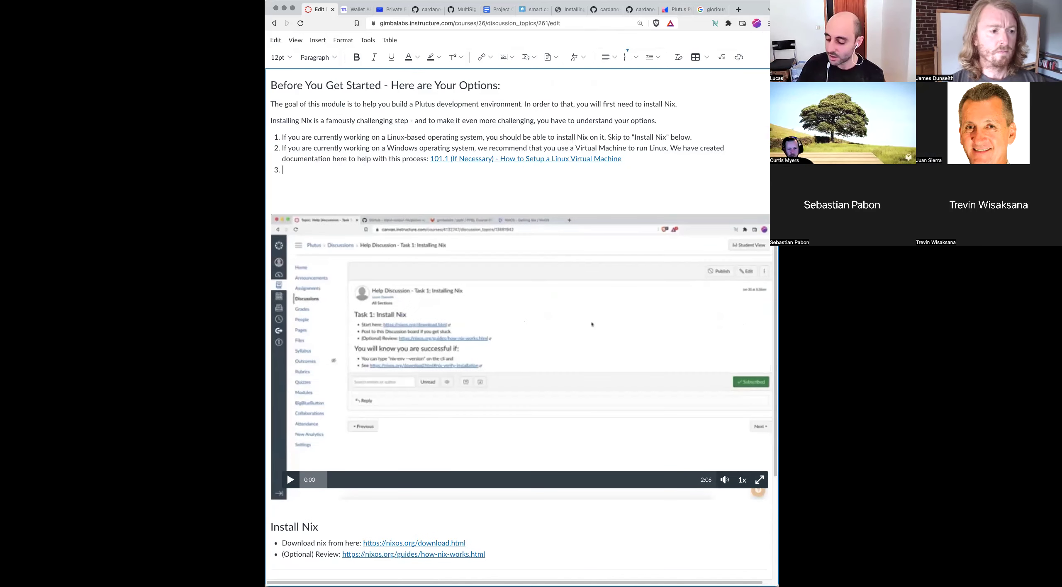
text(If you are currently working on)
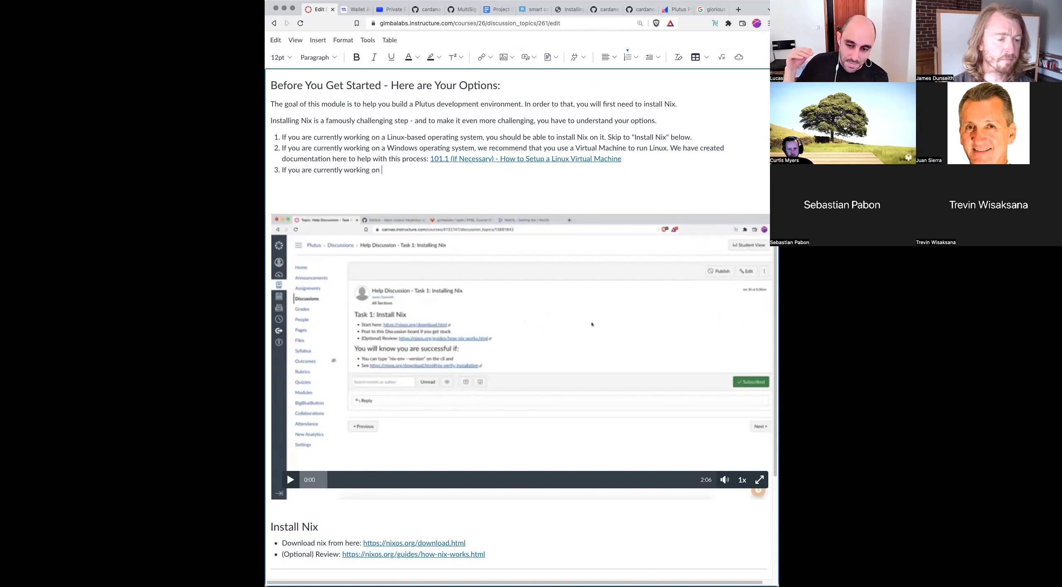
text( a Ma)
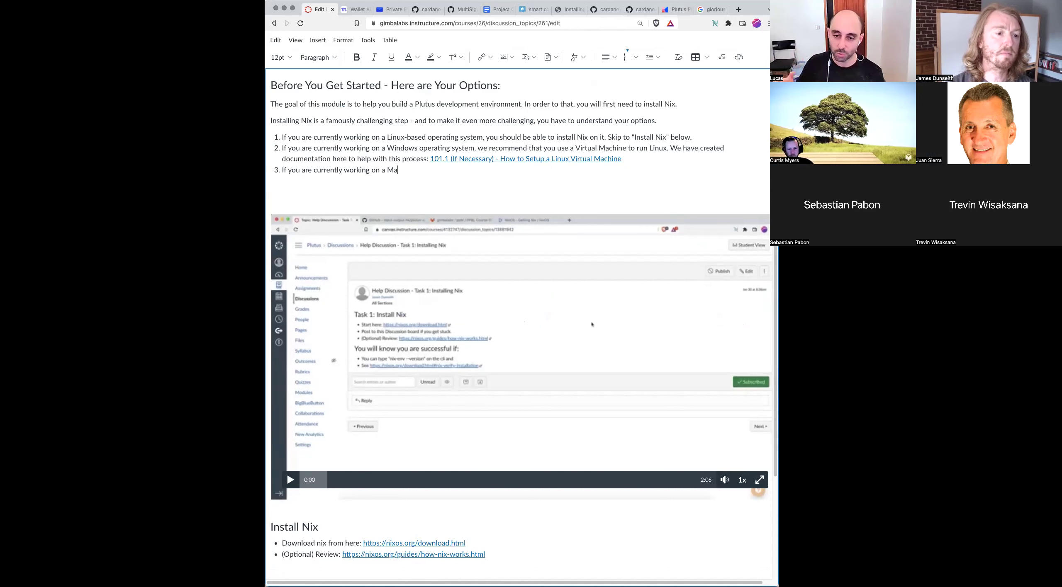
text(c opera)
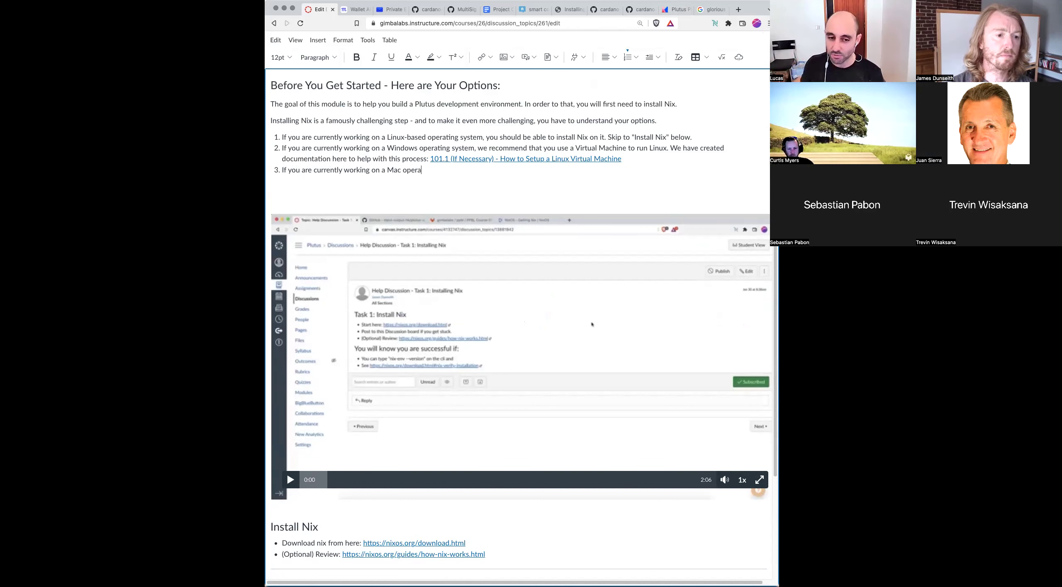
text(ting system,)
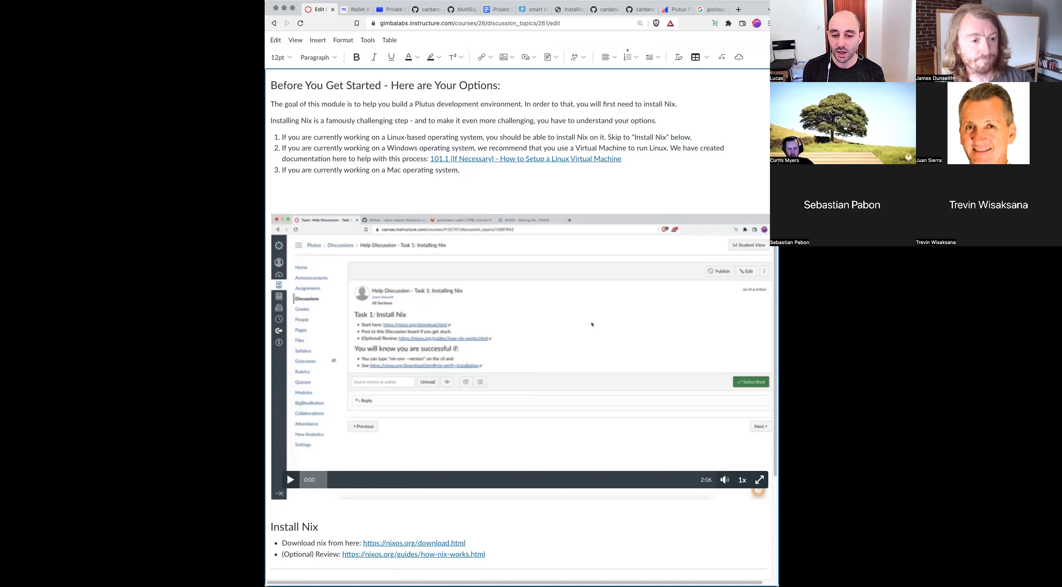
text(th)
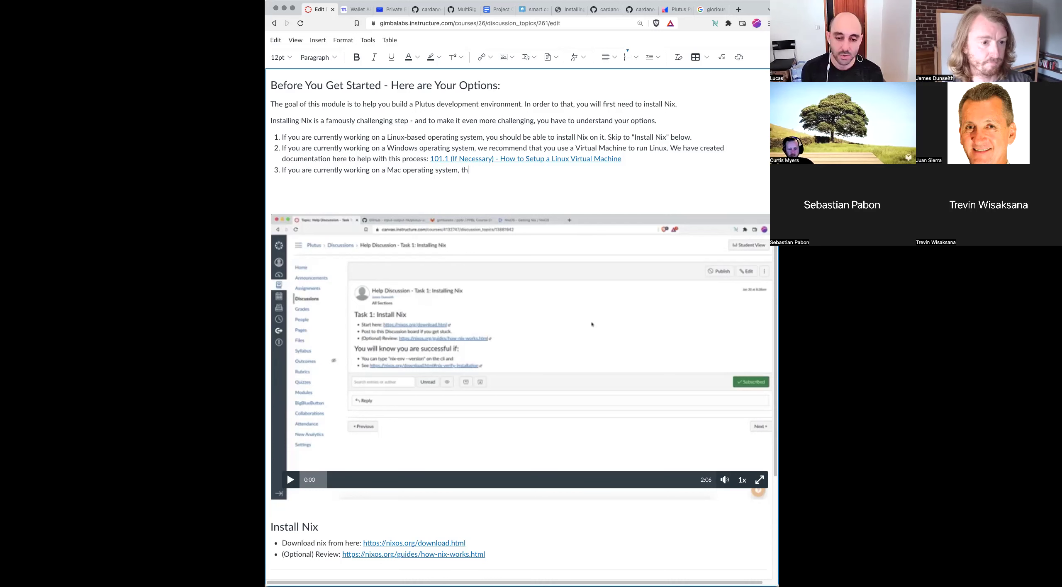
text(ere are two pos)
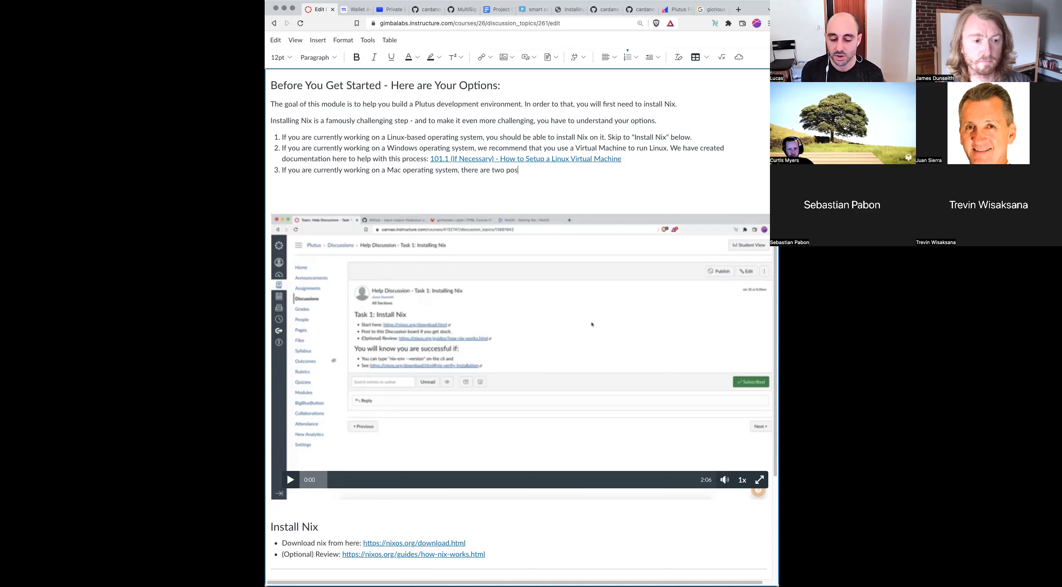
text(sibilities:)
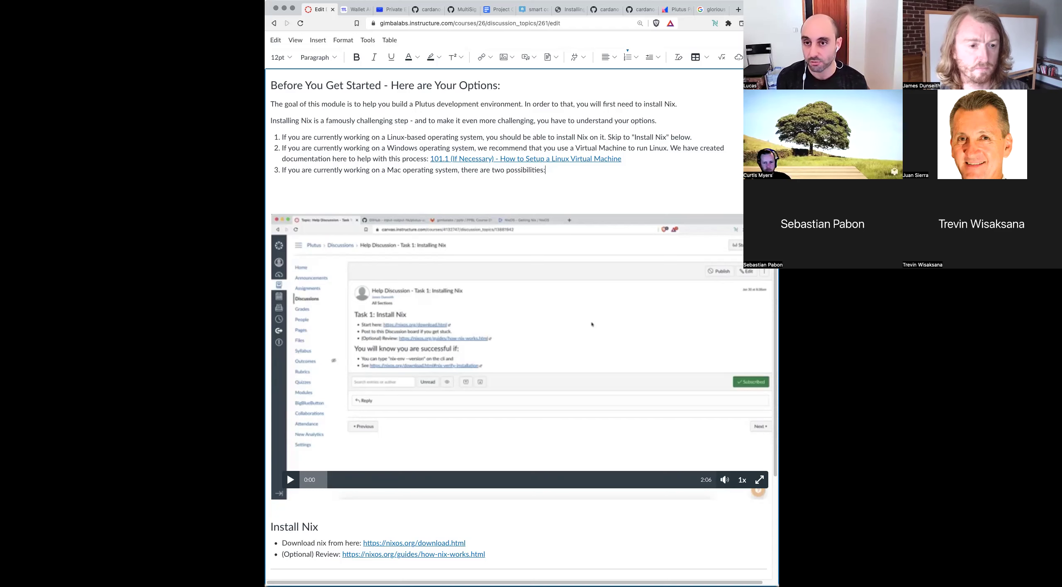
Step: Start a nested numbered item under the Mac option: "If you are running an "older" Mac with an Intel chip, you"
key(Return)
key(Tab)
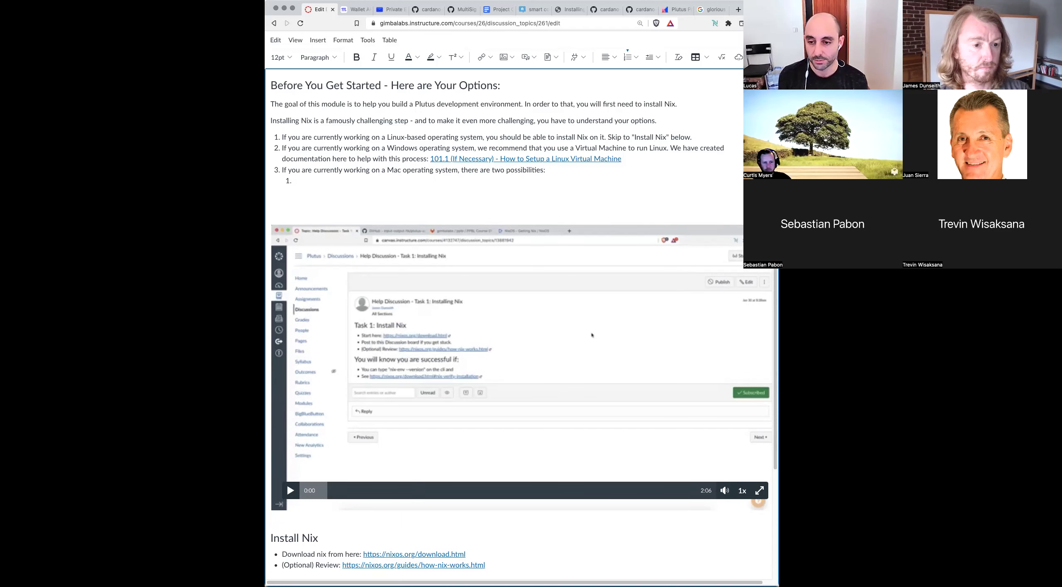
text(If you are )
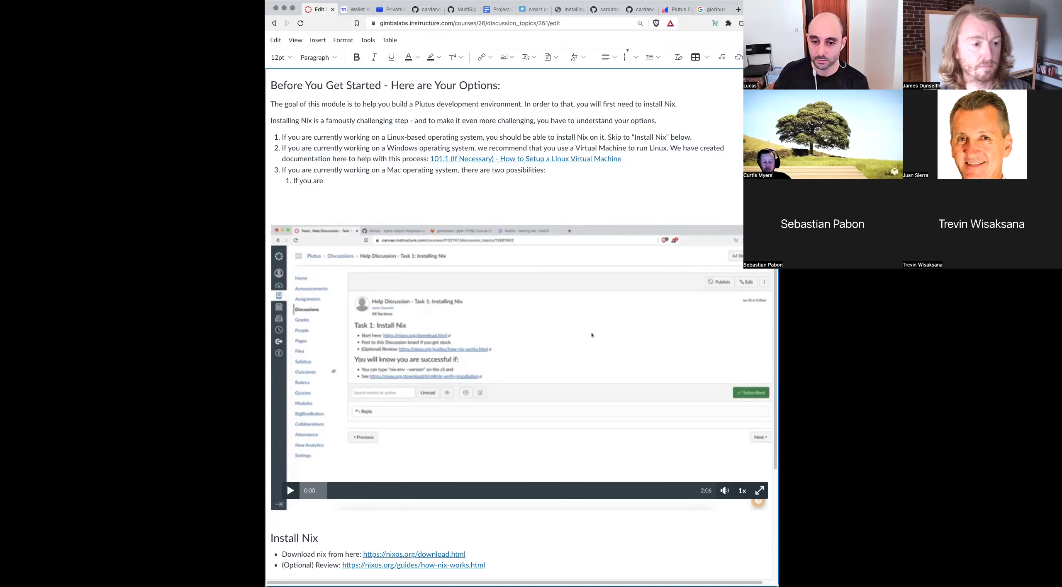
text(running a)
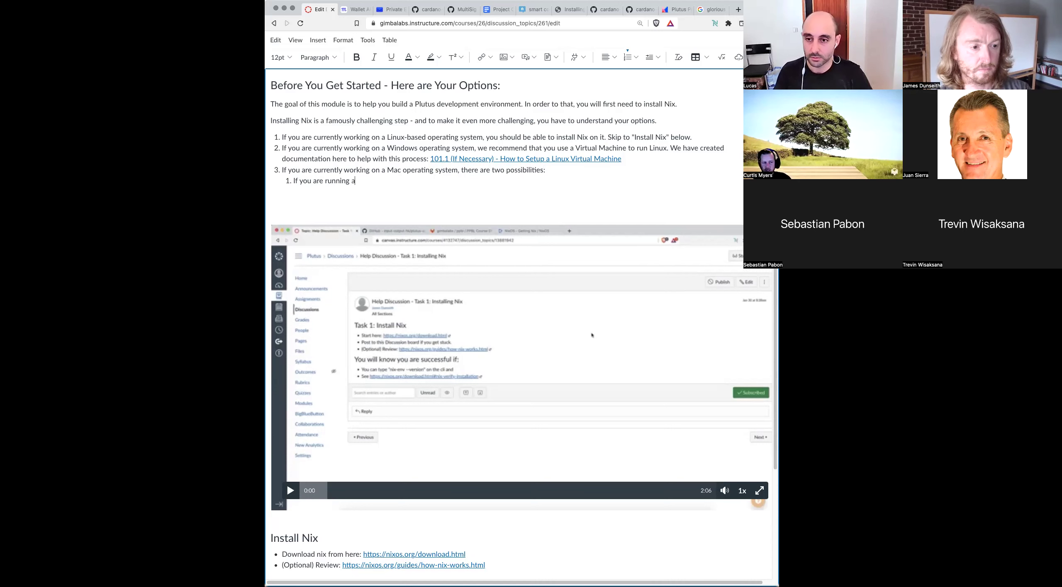
text(n "older)
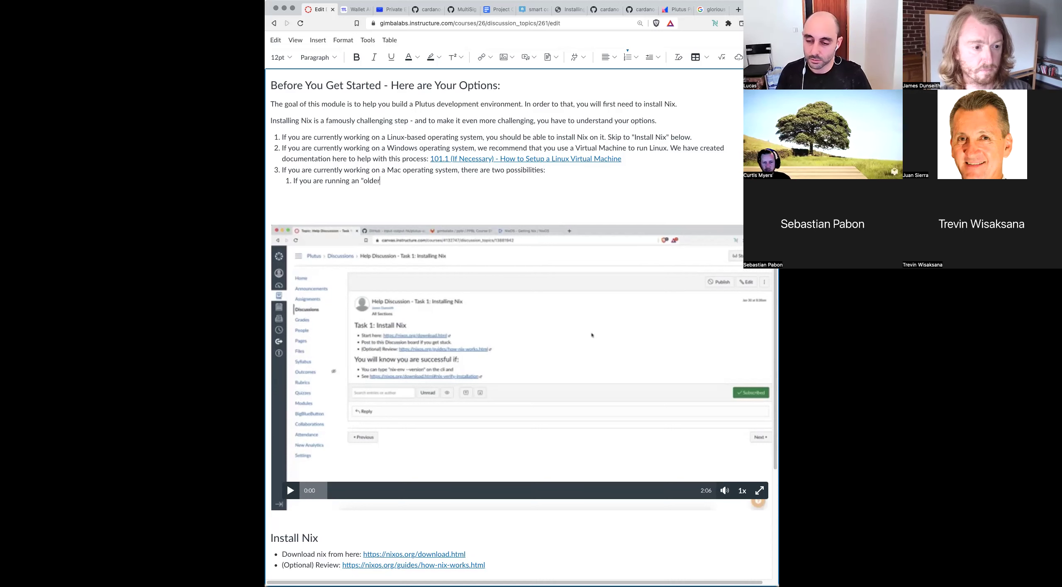
text(" Mac with)
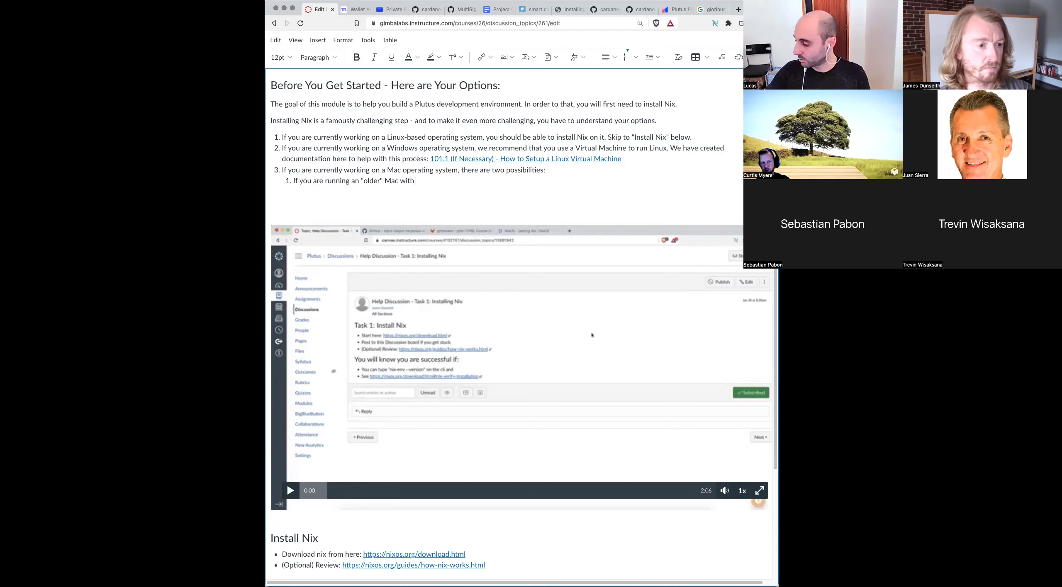
key(BackSpace)
key(BackSpace)
key(BackSpace)
key(BackSpace)
text(with )
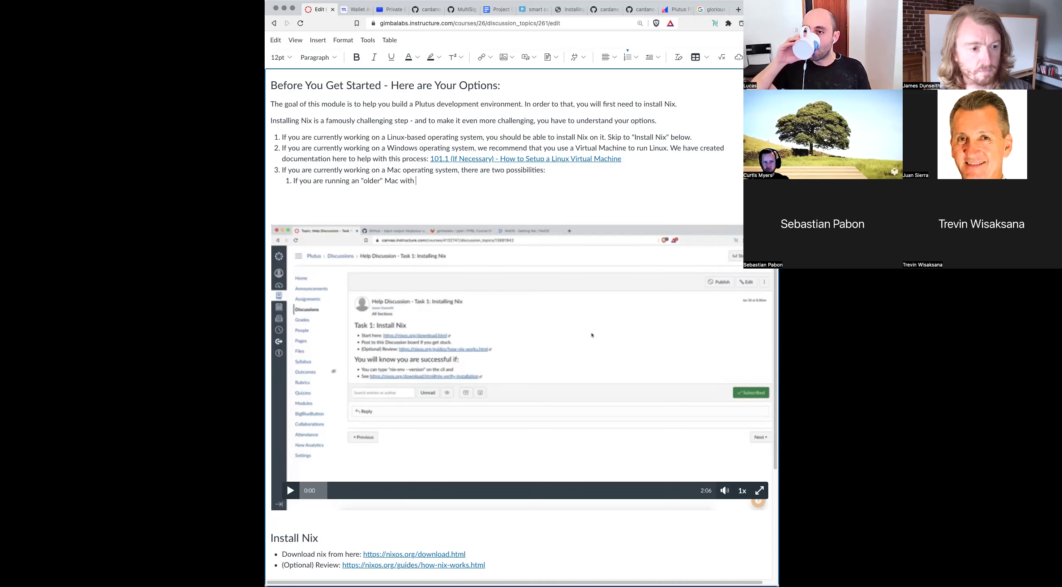
text(an Intel chip, you)
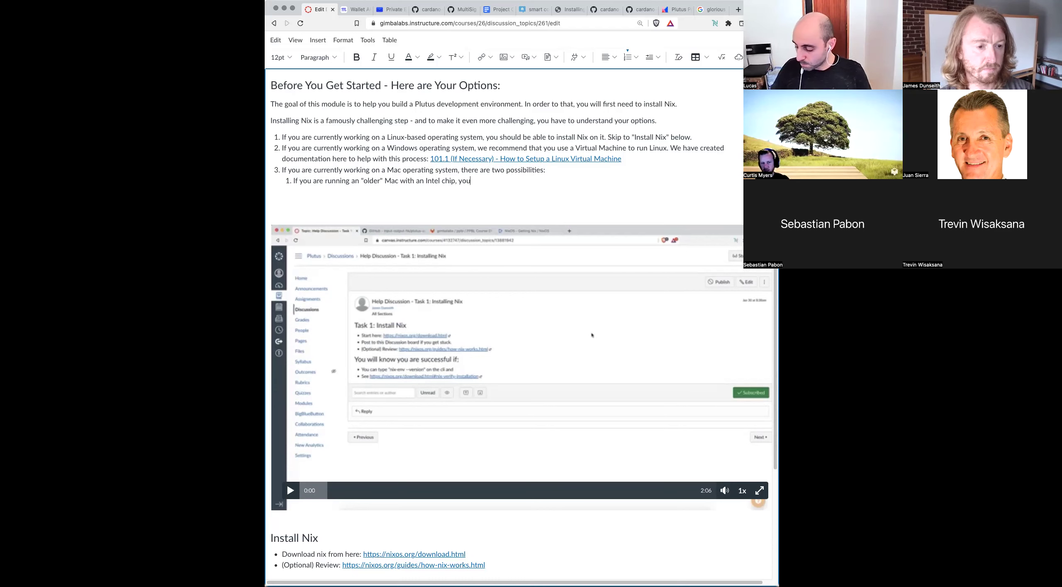
Step: Complete the Intel Mac sub-item with "should be able to follow the documentation below. Skip to "Install Nix" below."
text( should be able to follow the documentation below. ()
key(BackSpace)
text(Skip to)
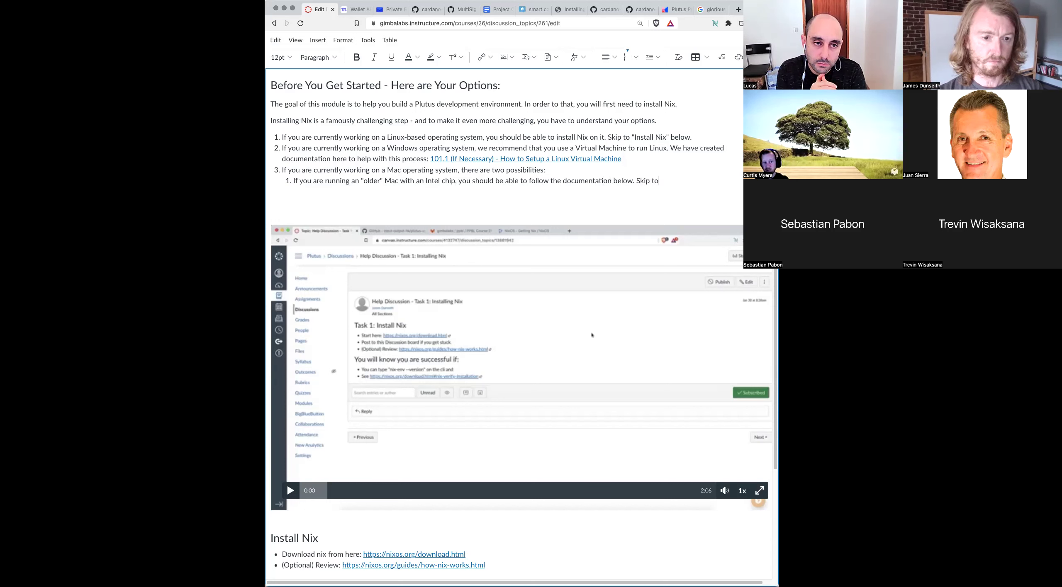
text( "Insta)
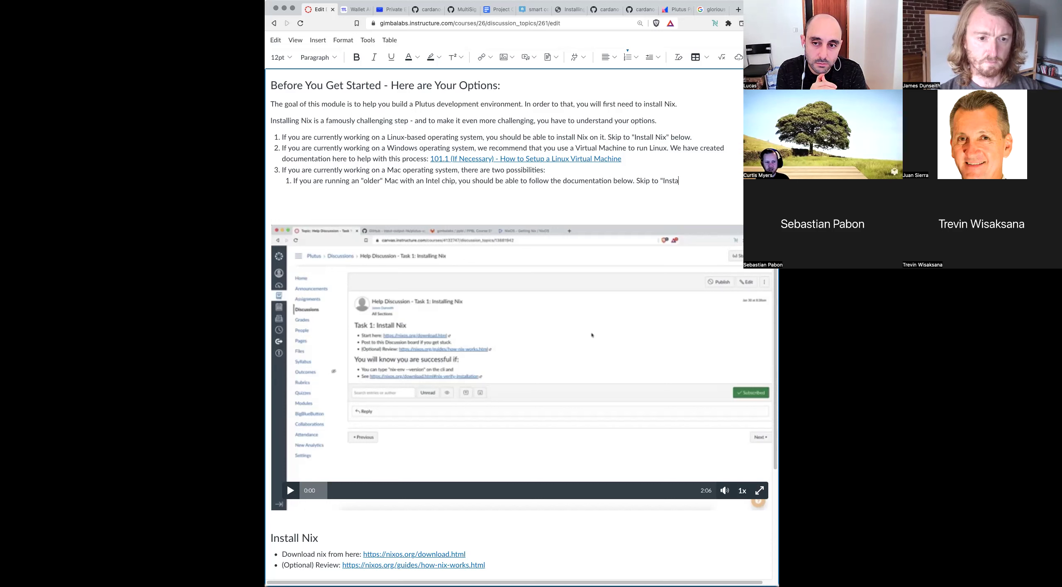
text(ll Nix" below.)
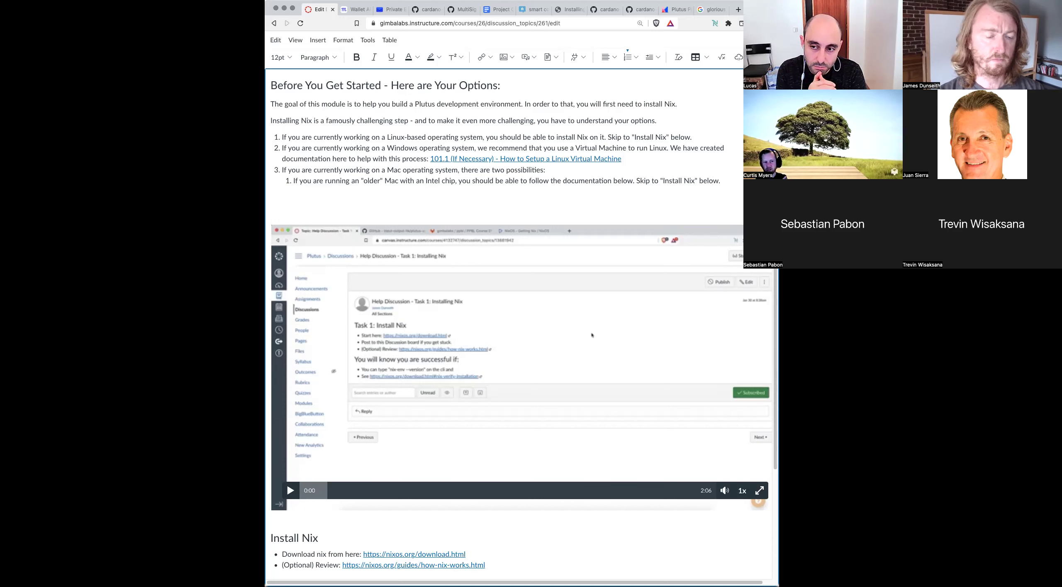
Step: Begin a second nested item under the Mac option with "If you are running a new"
key(Return)
text(If)
text(are)
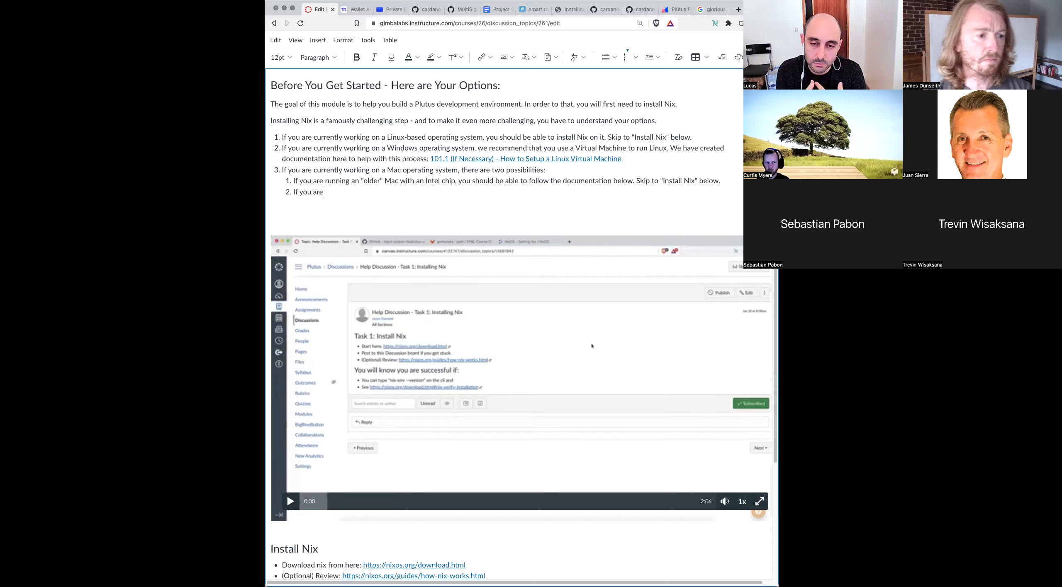
text( running a new)
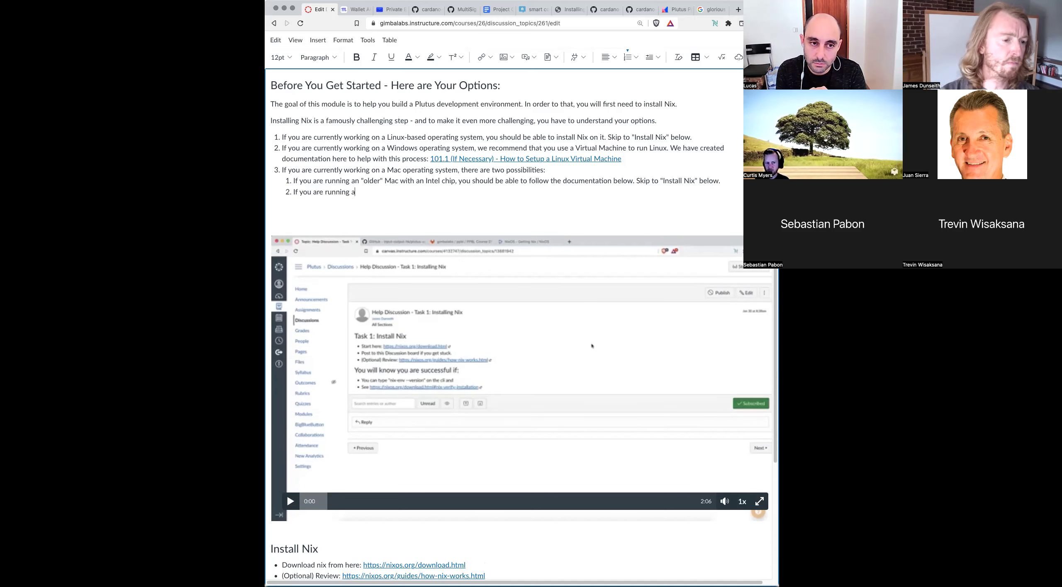